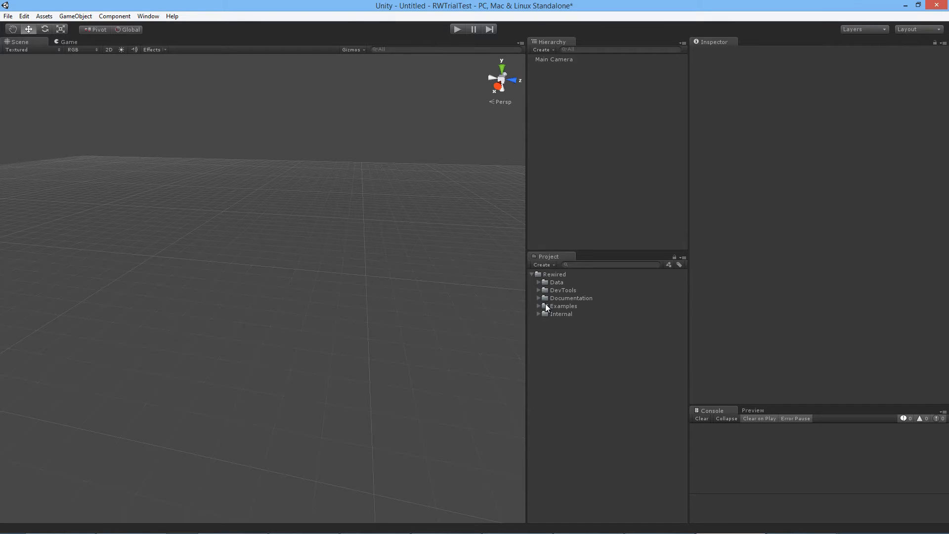
Step: Inspect the joystick maps and ControllerDataFiles lists in Rewired's Internal/Data/Controllers folder, and duplicate the ControllerDataFiles asset
left_click(538, 313)
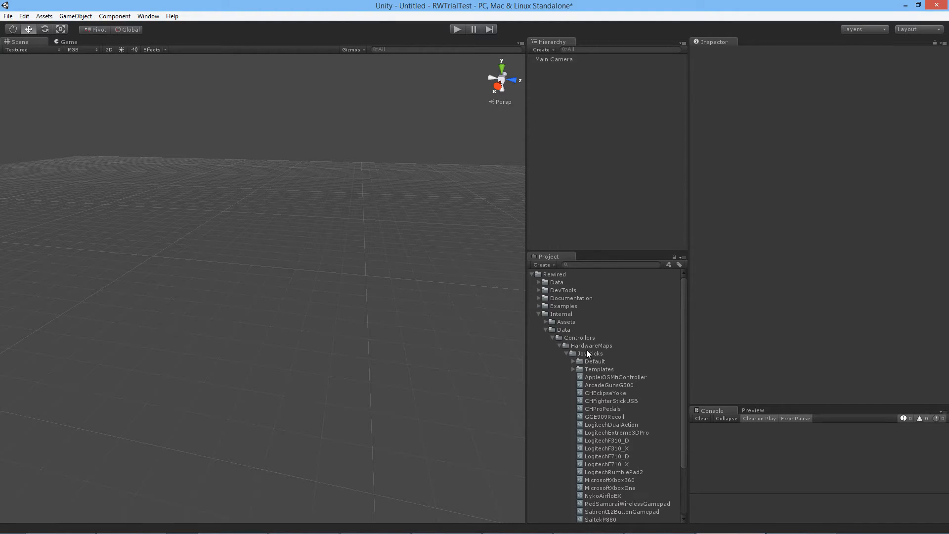
scroll(642, 423, "down", 3)
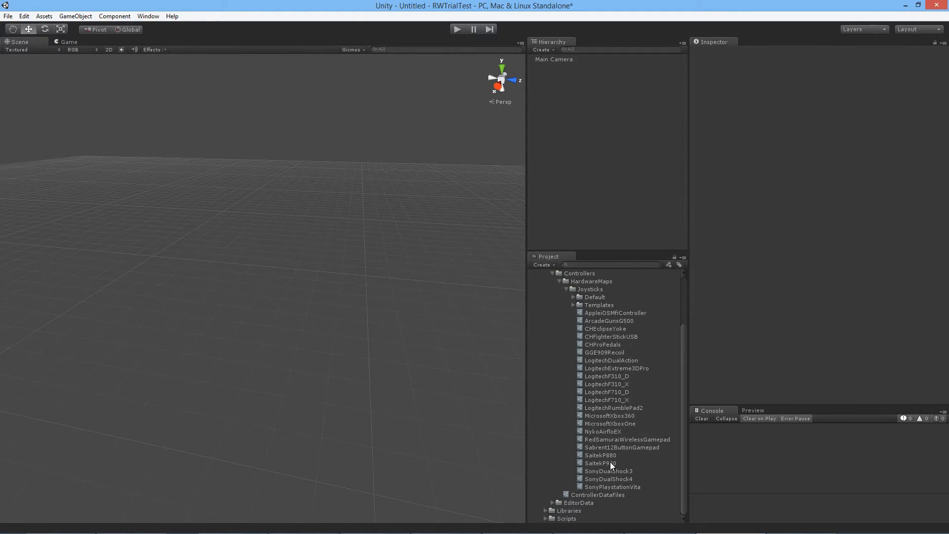
left_click(566, 290)
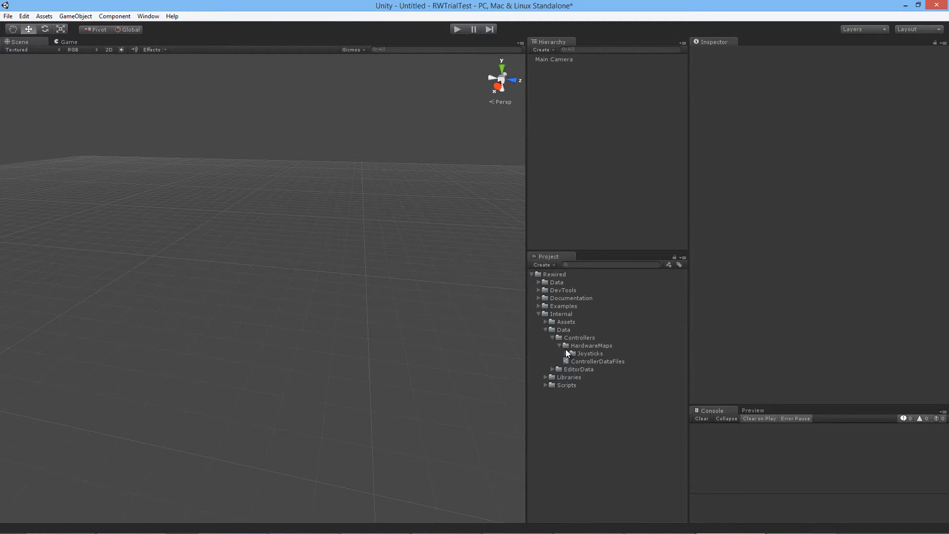
left_click(607, 363)
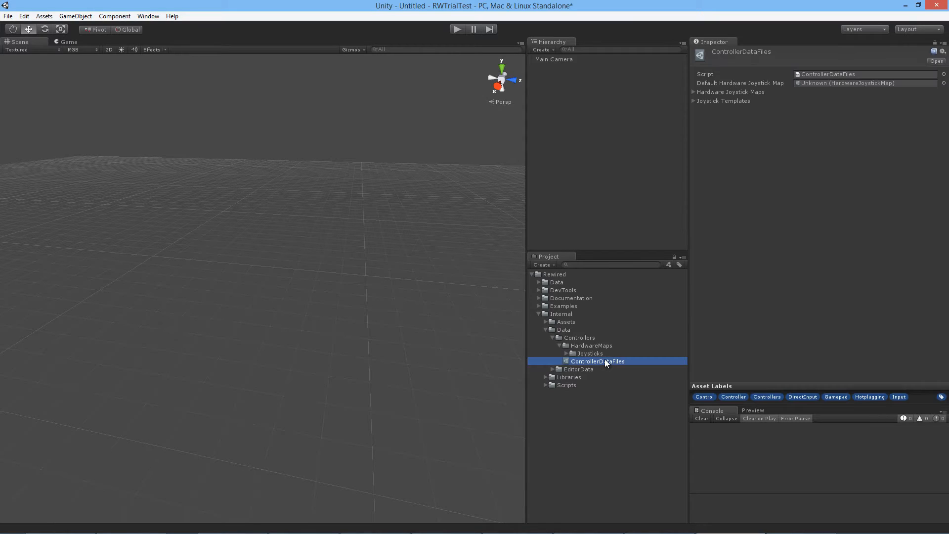
left_click(694, 93)
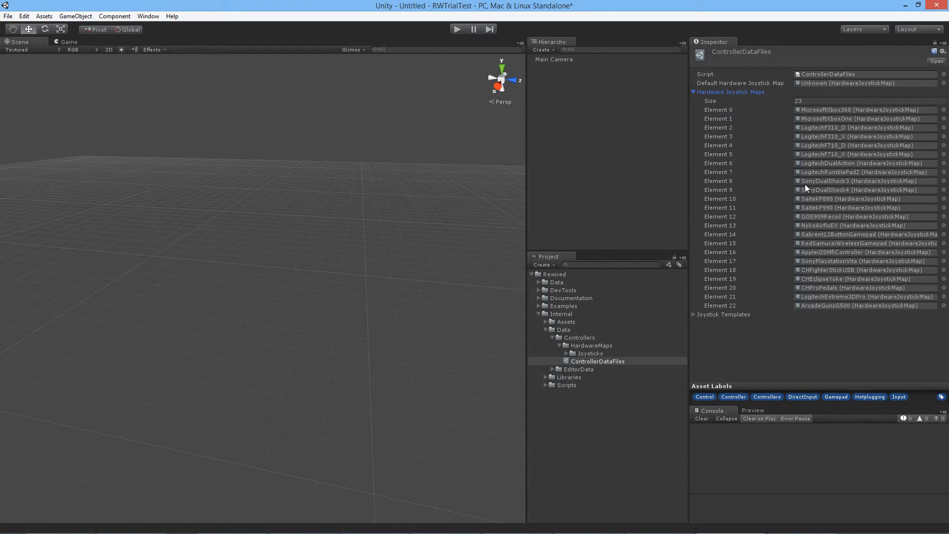
left_click(694, 314)
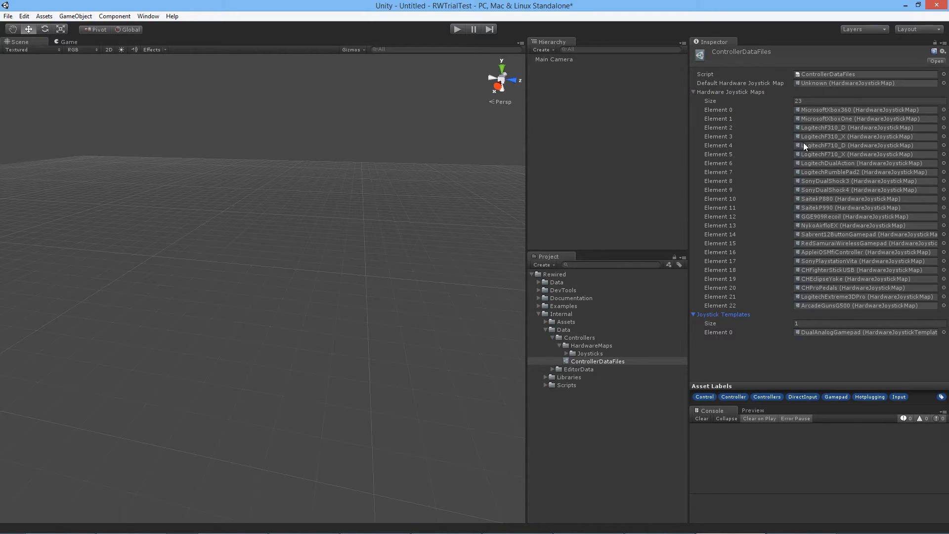
left_click(584, 362)
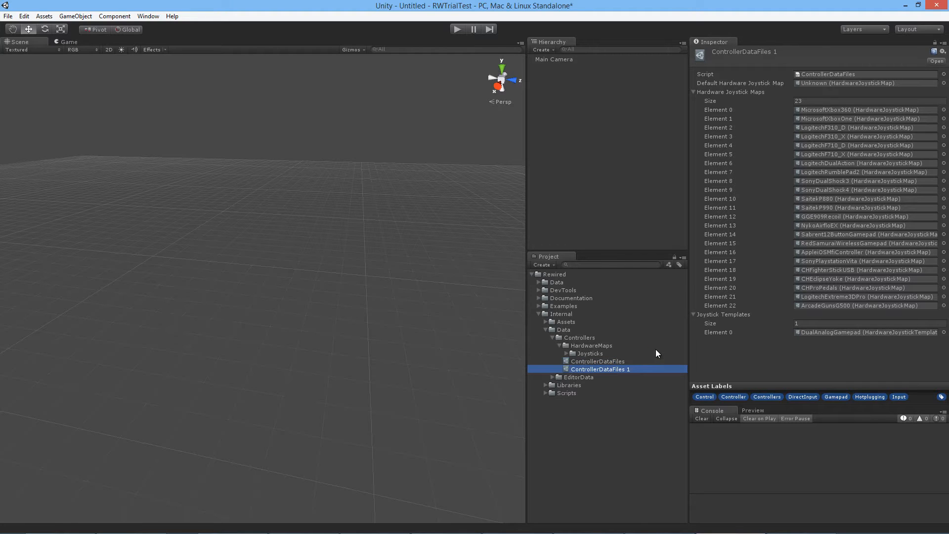
Step: Create a new folder named Controllers at the root of the project assets
right_click(560, 441)
left_click(543, 455)
right_click(541, 458)
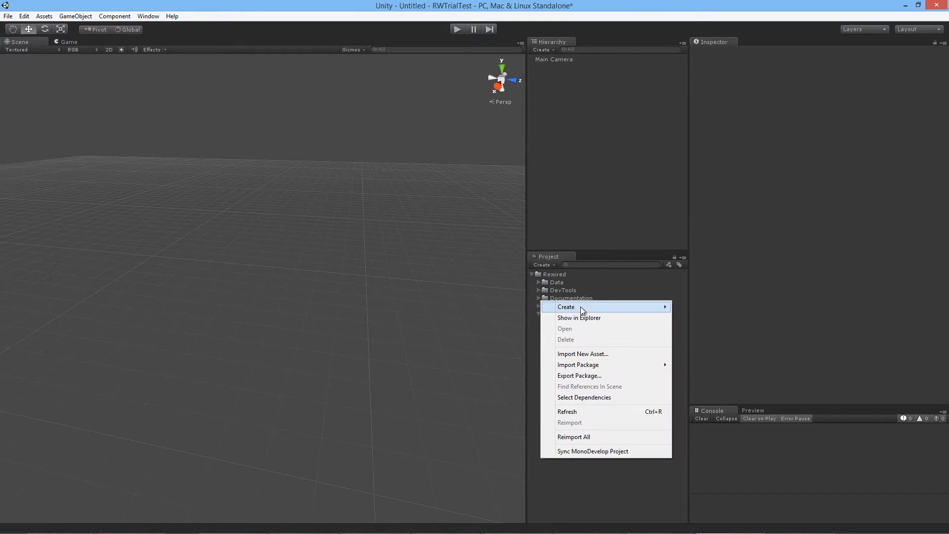
mouse_move(580, 306)
left_click(732, 75)
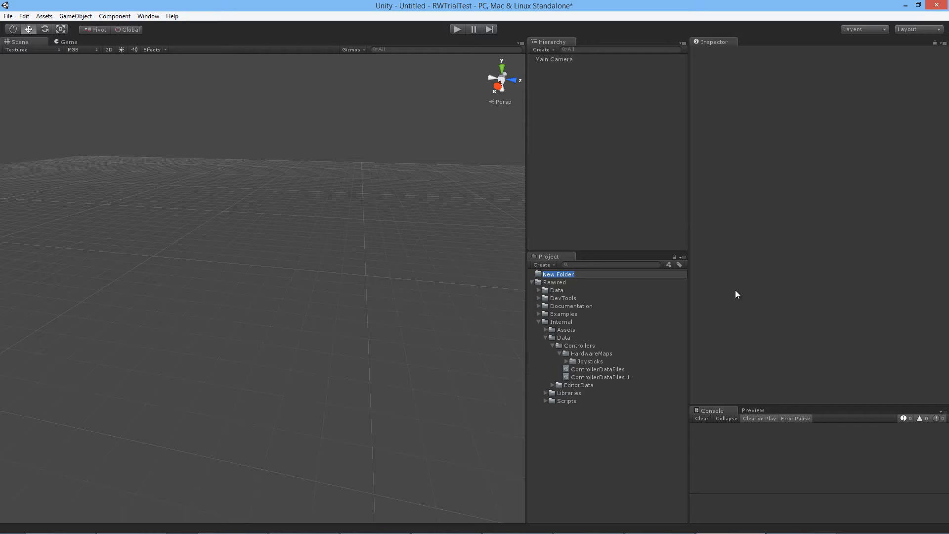
type("Coltrollers")
key("Return")
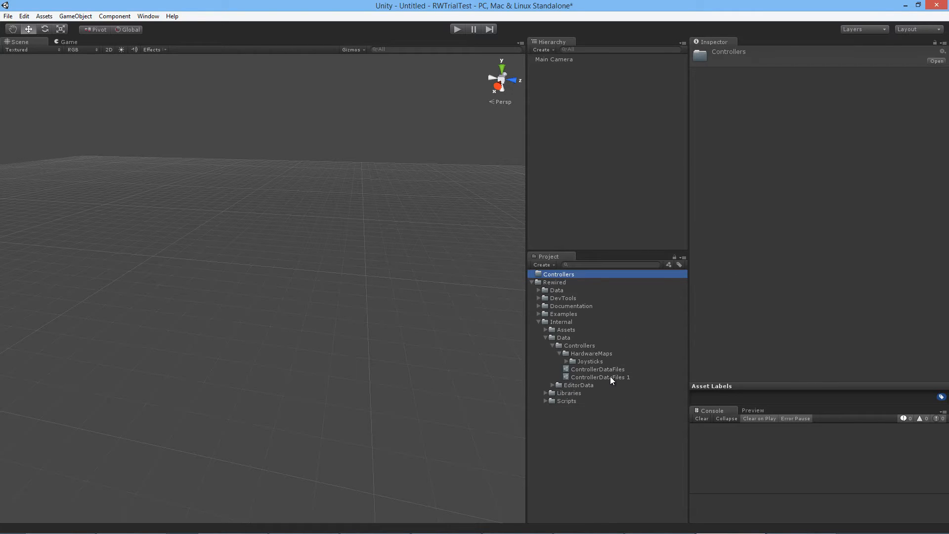
Step: Move the duplicated data files asset into the root Controllers folder and rename it ControllerDataFiles_Custom
left_click_drag(610, 375, 565, 274)
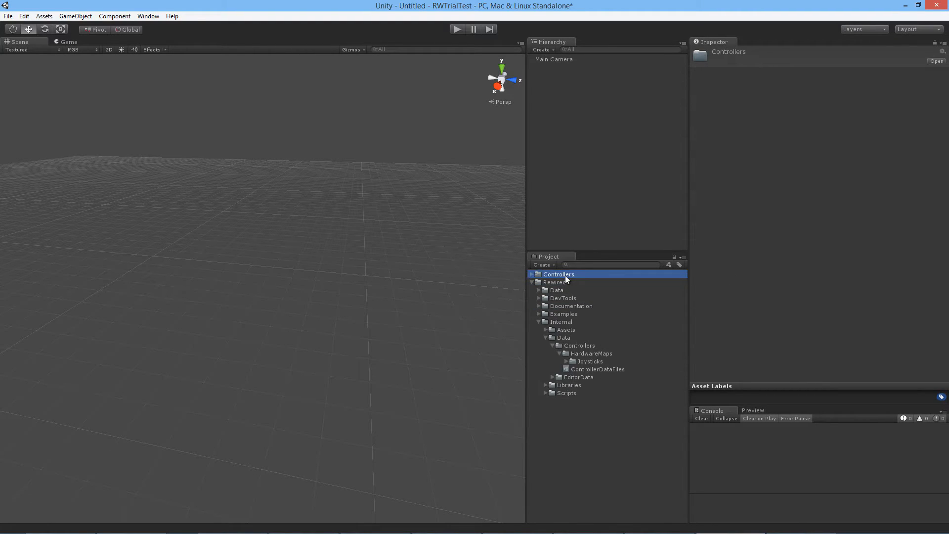
left_click(532, 274)
left_click(594, 283)
left_click(603, 281)
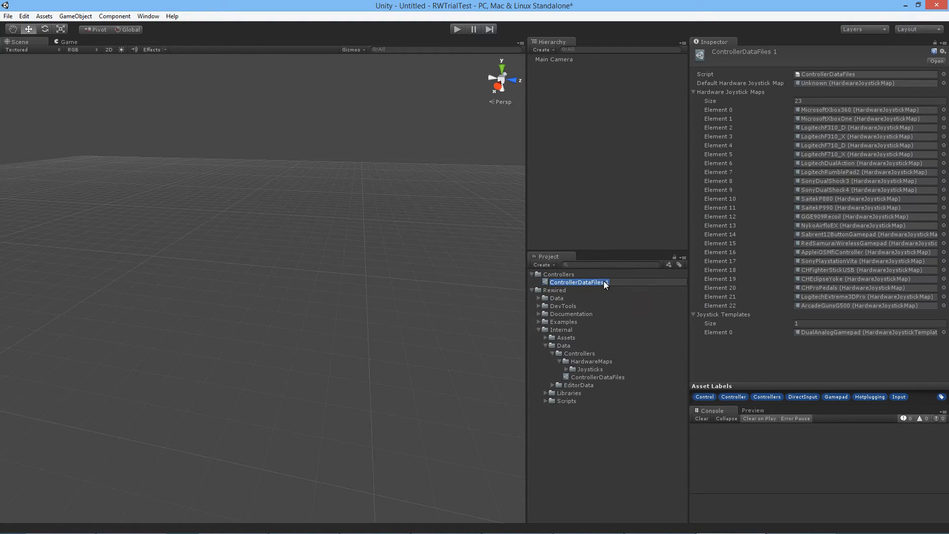
left_click_drag(604, 282, 632, 281)
type("_Custom")
key("Return")
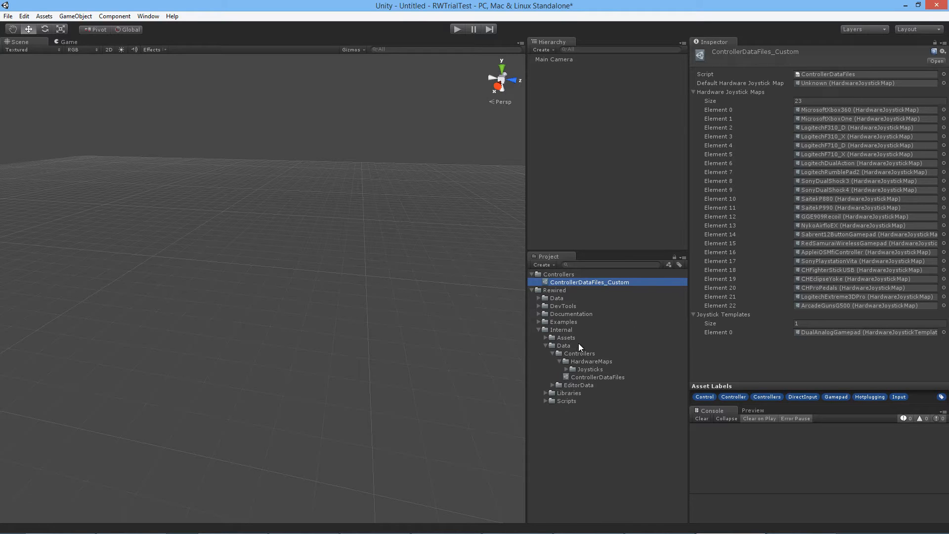
Step: Create a Rewired HardwareJoystickMap asset in the root Controllers folder and name it XBox360Controller
left_click(571, 276)
right_click(566, 275)
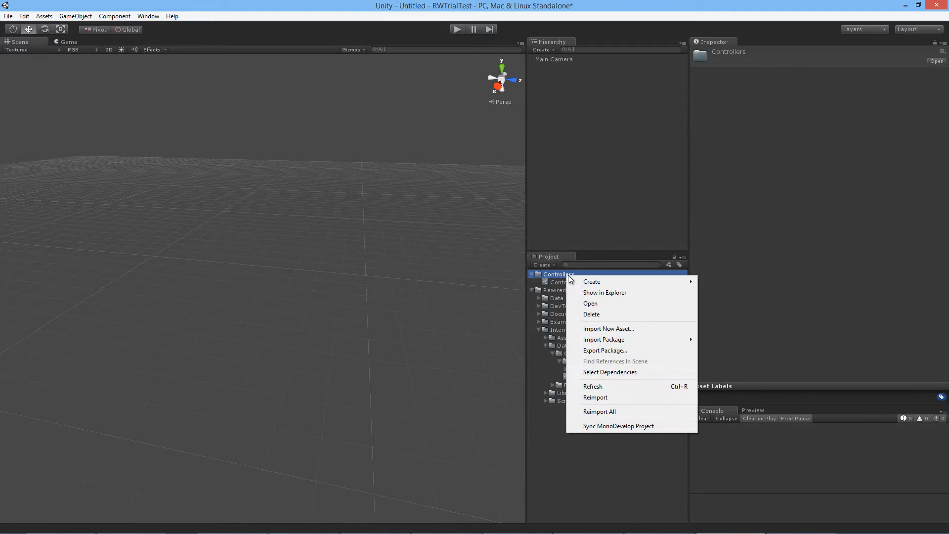
mouse_move(589, 287)
mouse_move(800, 516)
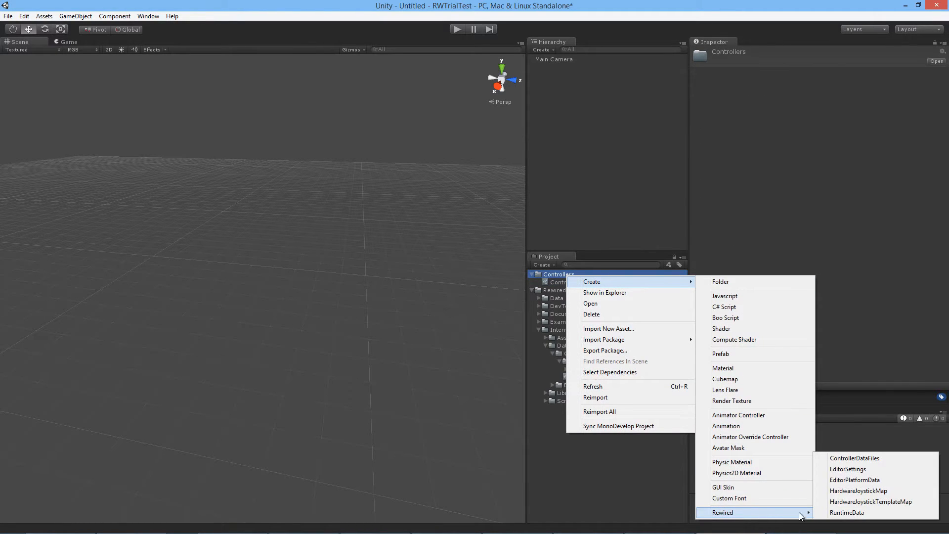
left_click(865, 490)
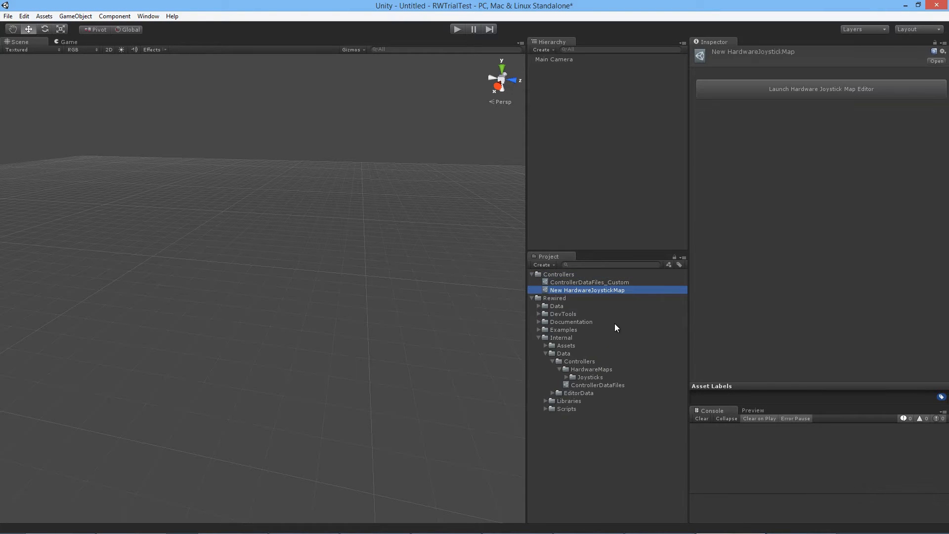
left_click(615, 290)
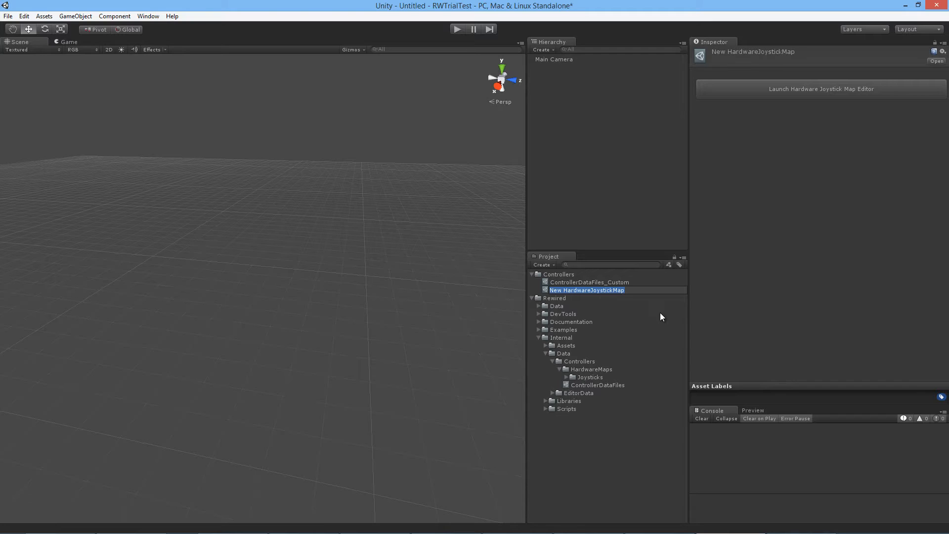
type("XBox")
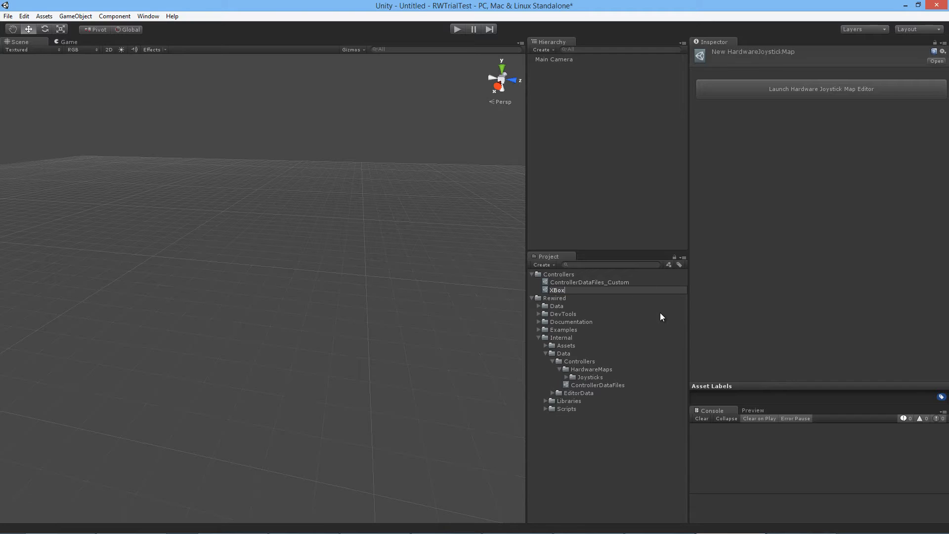
type("360Controller")
key("Return")
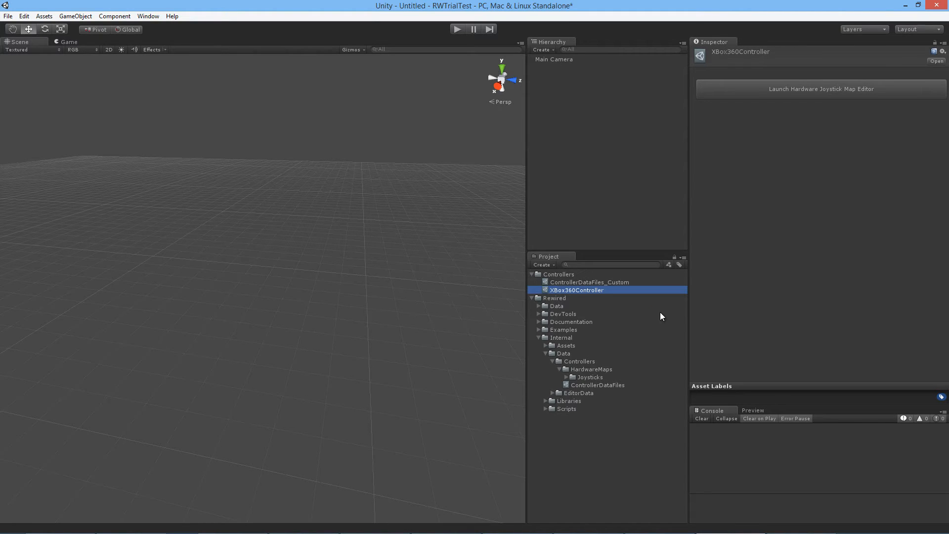
Step: Open XBox360Controller in the Hardware Joystick Map Editor and dock the editor beside the Scene and Game views
left_click(580, 292)
left_click(594, 289)
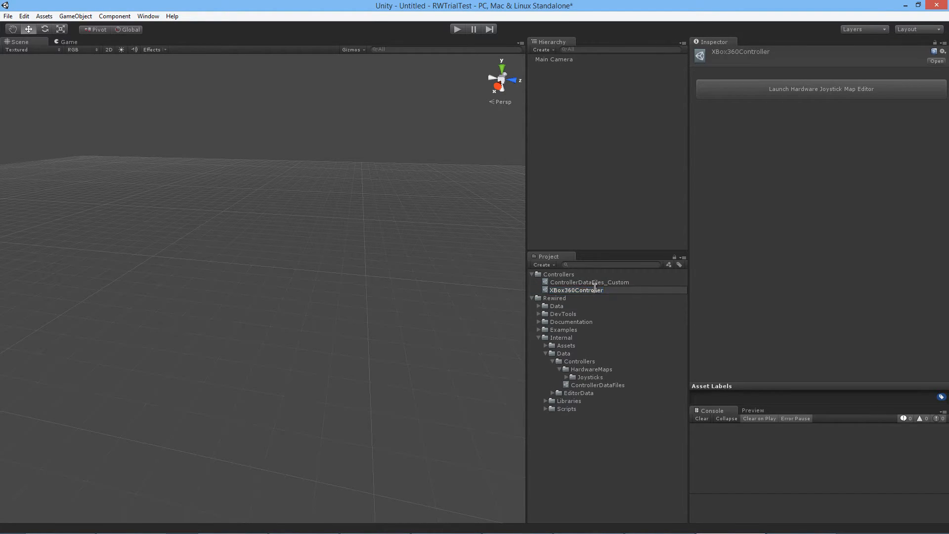
left_click(596, 283)
left_click(597, 291)
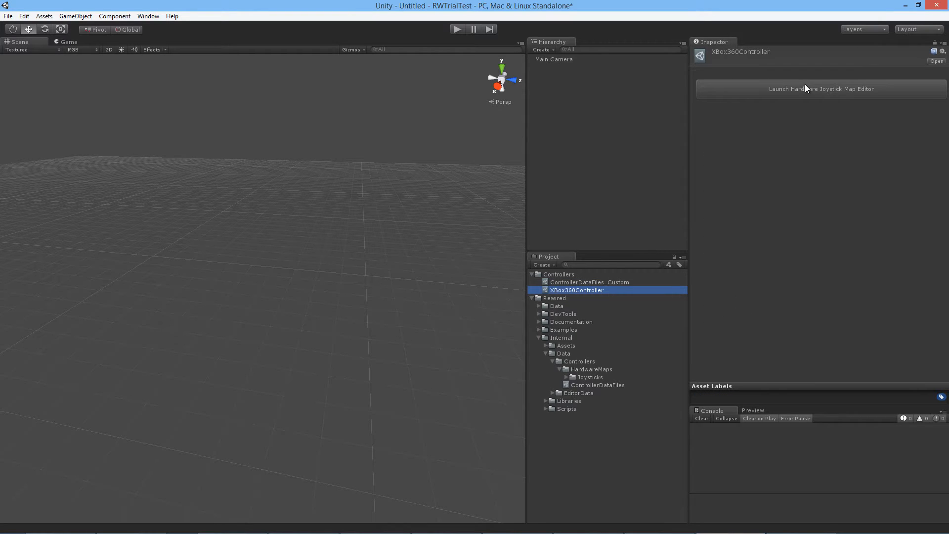
left_click(861, 94)
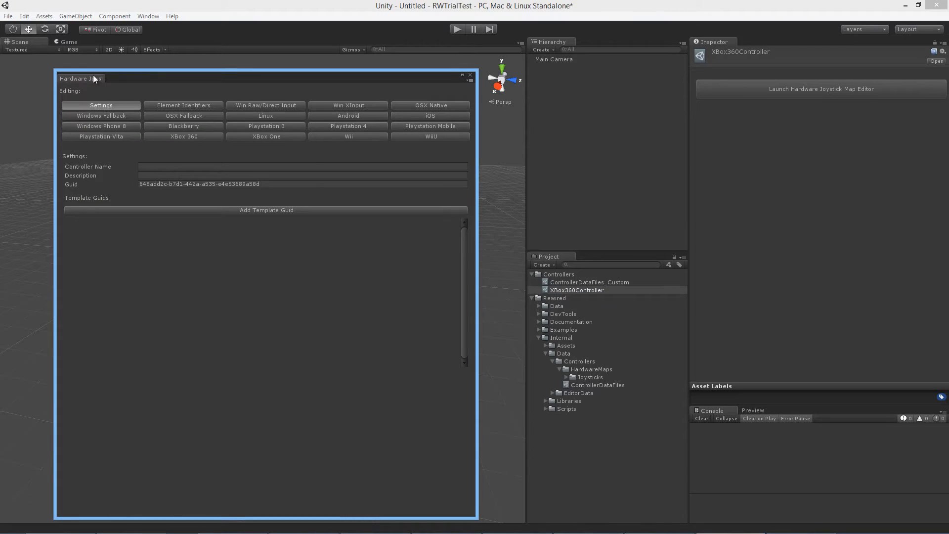
left_click_drag(94, 78, 106, 42)
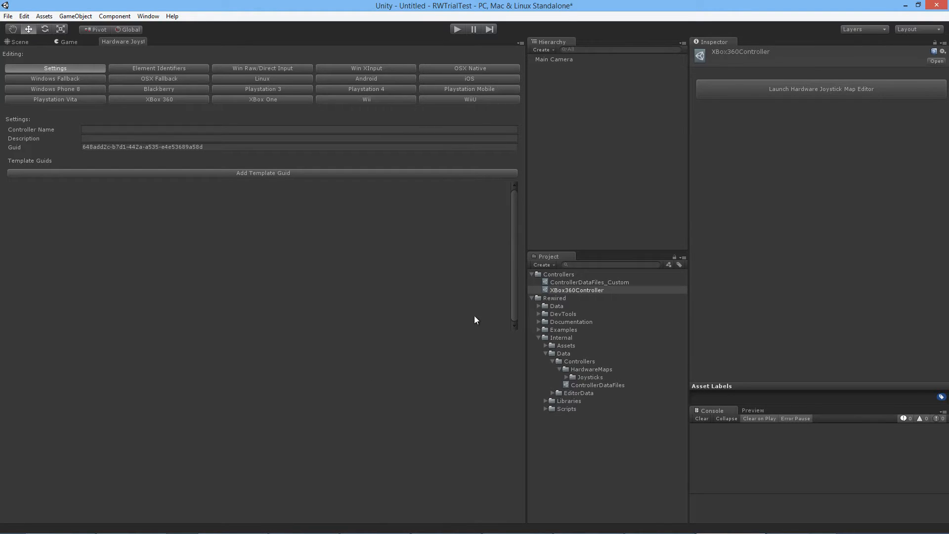
Step: Assign XBox360Controller as Element 0 of the Hardware Joystick Maps in ControllerDataFiles_Custom, and collapse Rewired's Internal folder
left_click(606, 281)
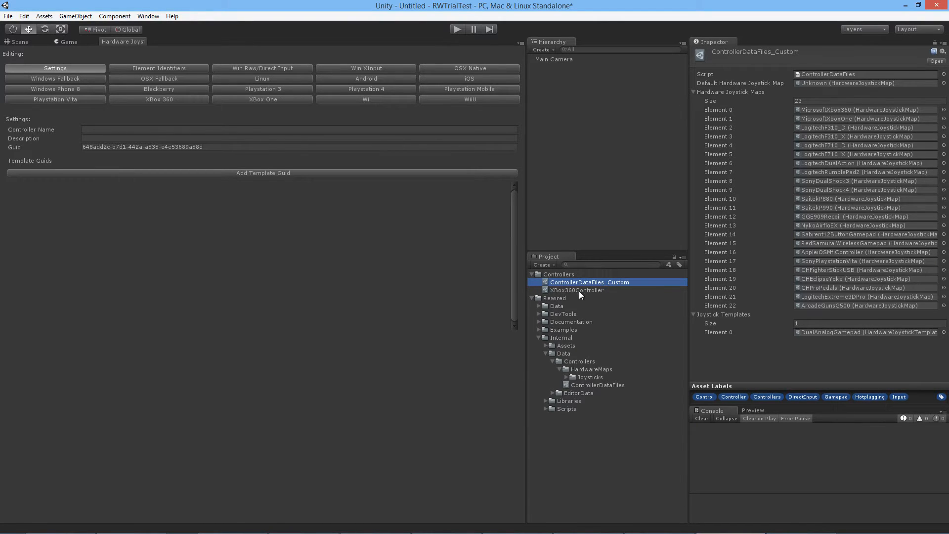
left_click_drag(579, 291, 837, 108)
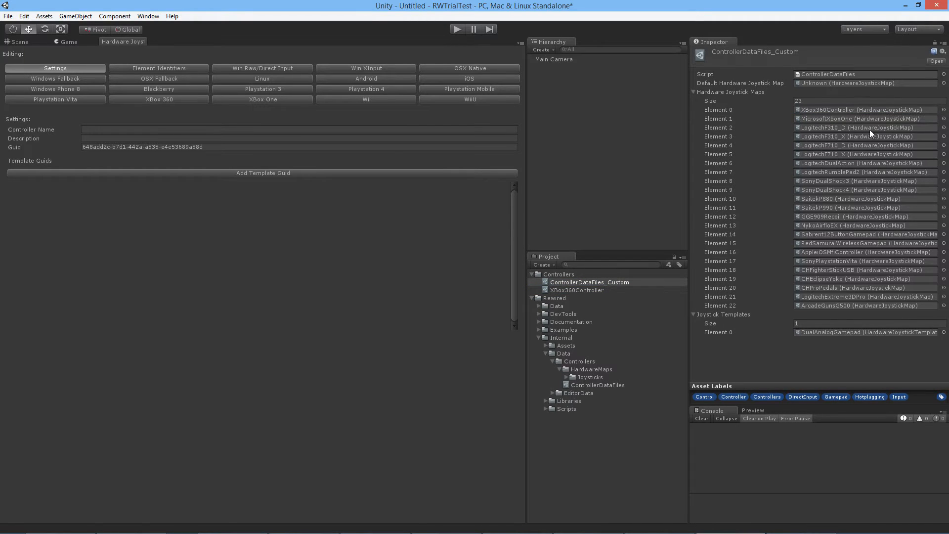
left_click(835, 108)
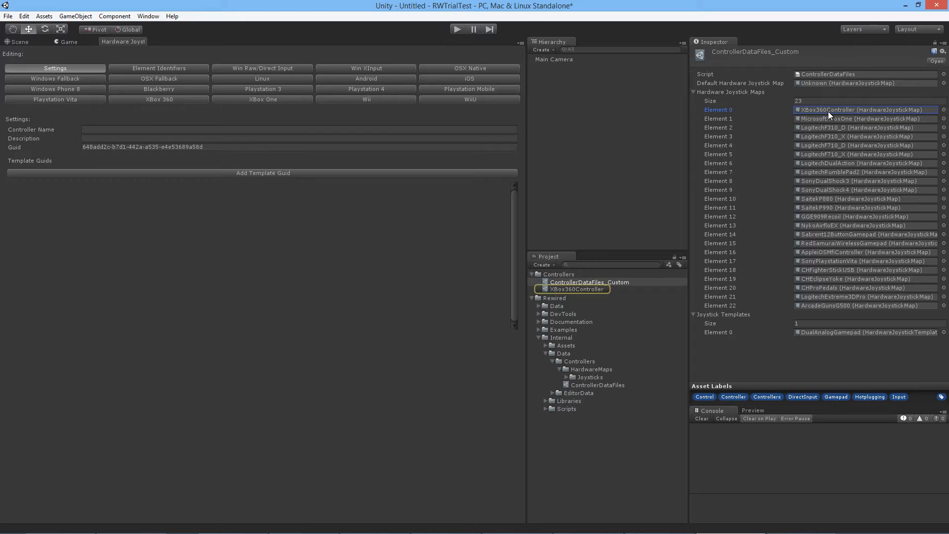
left_click(560, 370)
left_click(552, 361)
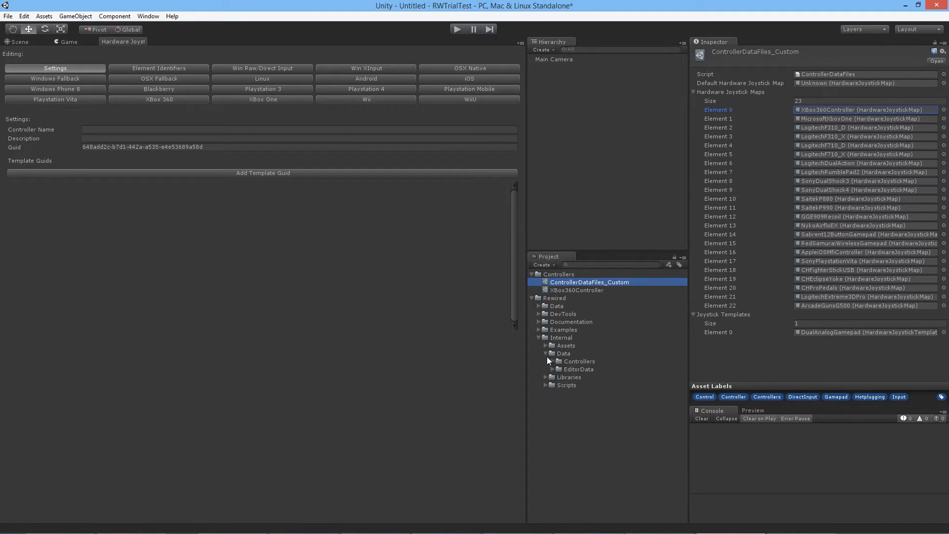
left_click(546, 354)
left_click(538, 337)
Step: Return to the Scene view, add a Rewired Input Manager to the scene and select it
left_click(20, 42)
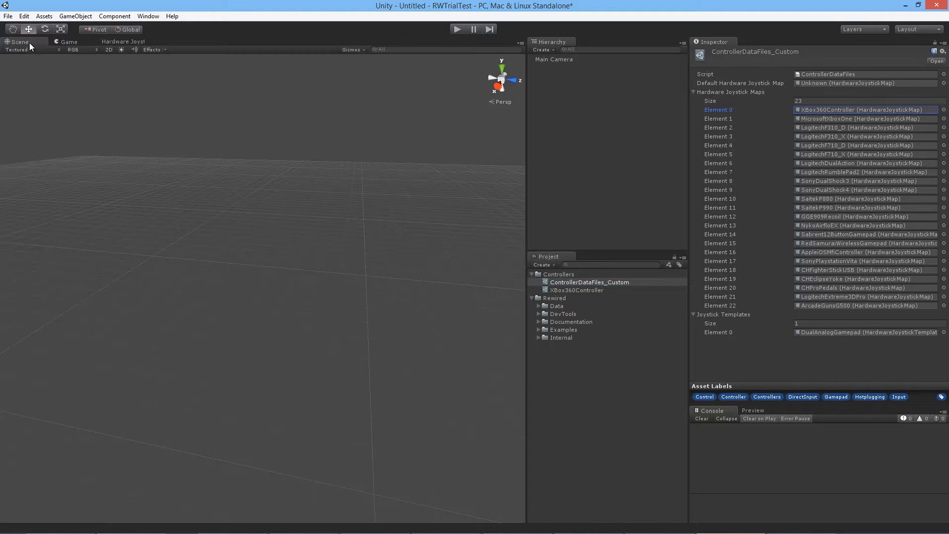
left_click(148, 16)
mouse_move(179, 65)
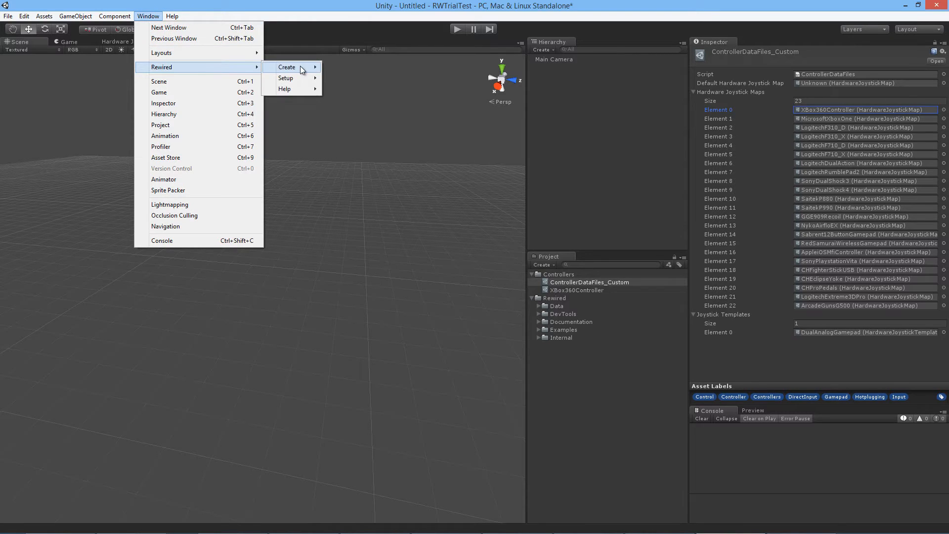
mouse_move(300, 66)
left_click(365, 66)
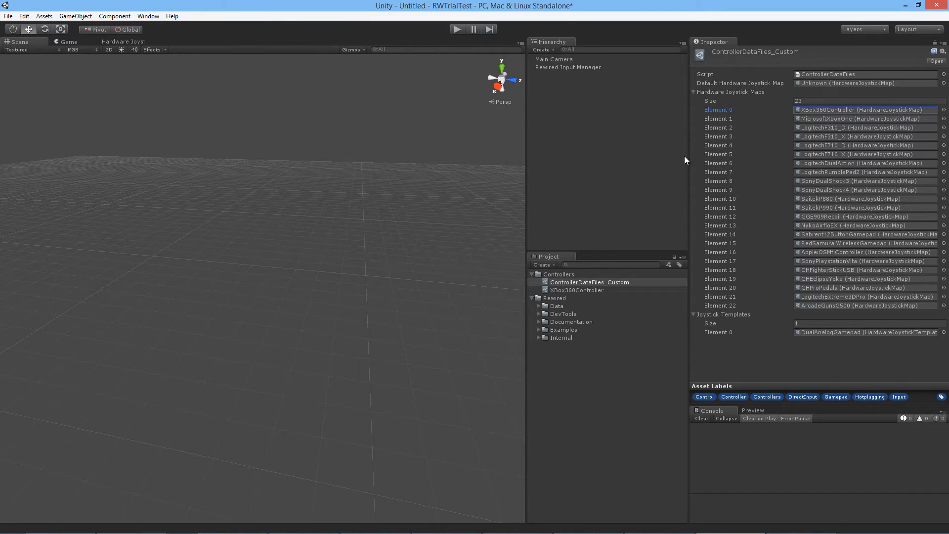
left_click(621, 142)
left_click(592, 69)
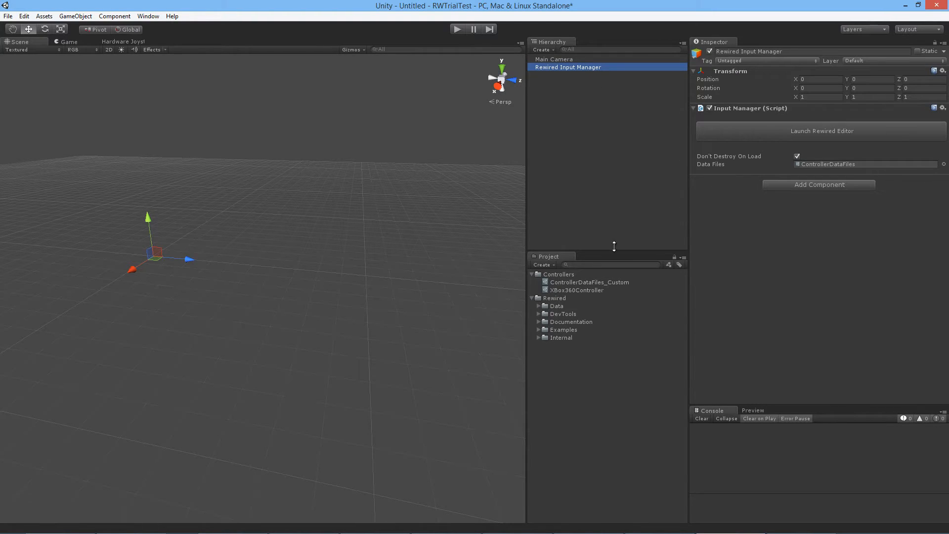
Step: Add the RawInputJoystickElementIdentifier prefab from Rewired's DevTools folder to the scene
left_click(539, 313)
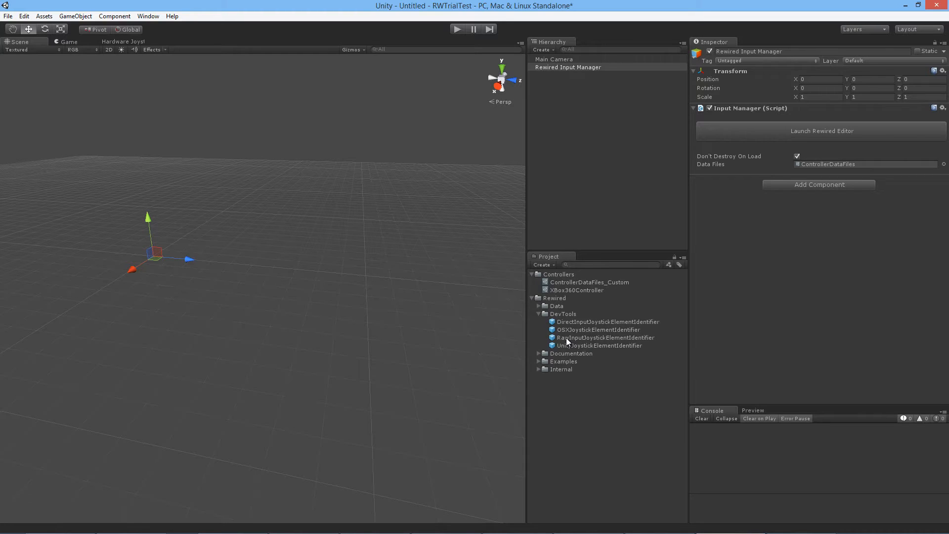
left_click_drag(566, 338, 622, 152)
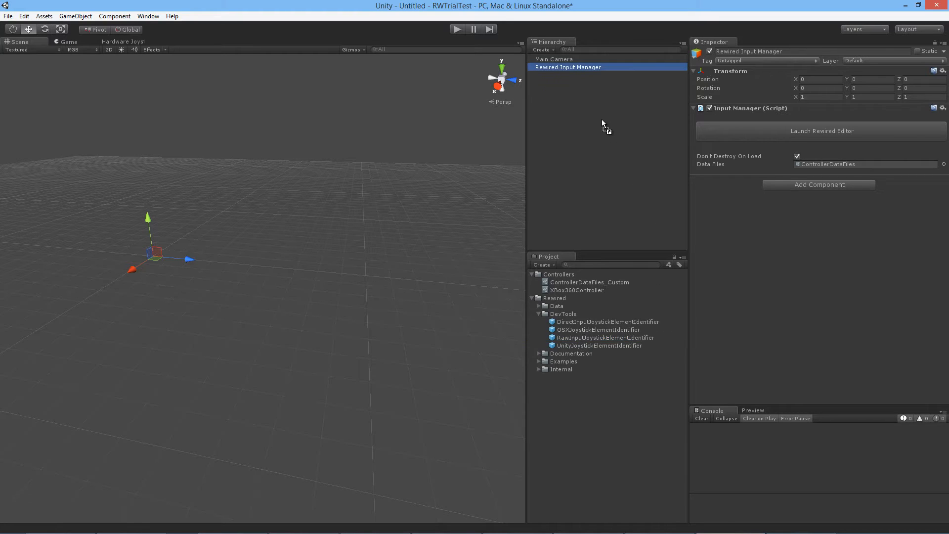
left_click_drag(602, 120, 602, 119)
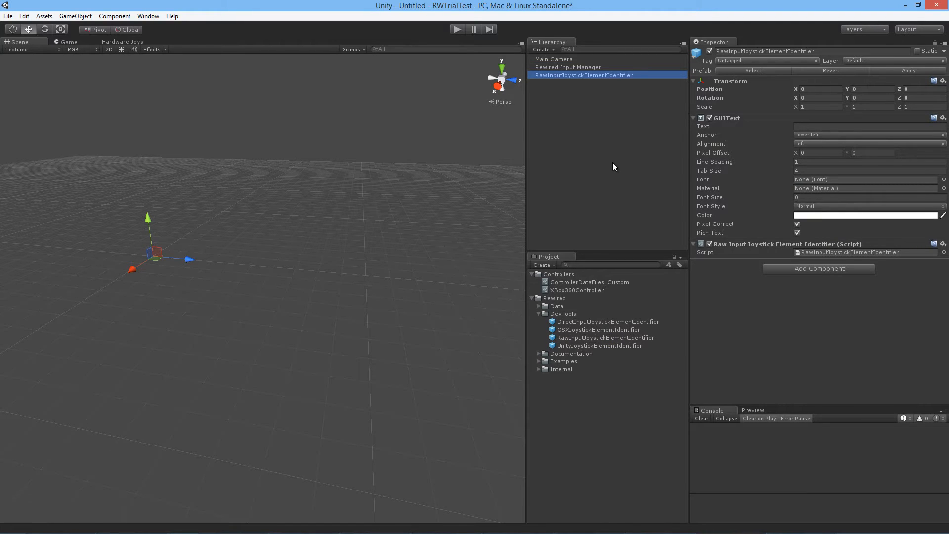
Step: Assign ControllerDataFiles_Custom as the Data Files of the Rewired Input Manager, and collapse Rewired's Internal folder
left_click(595, 64)
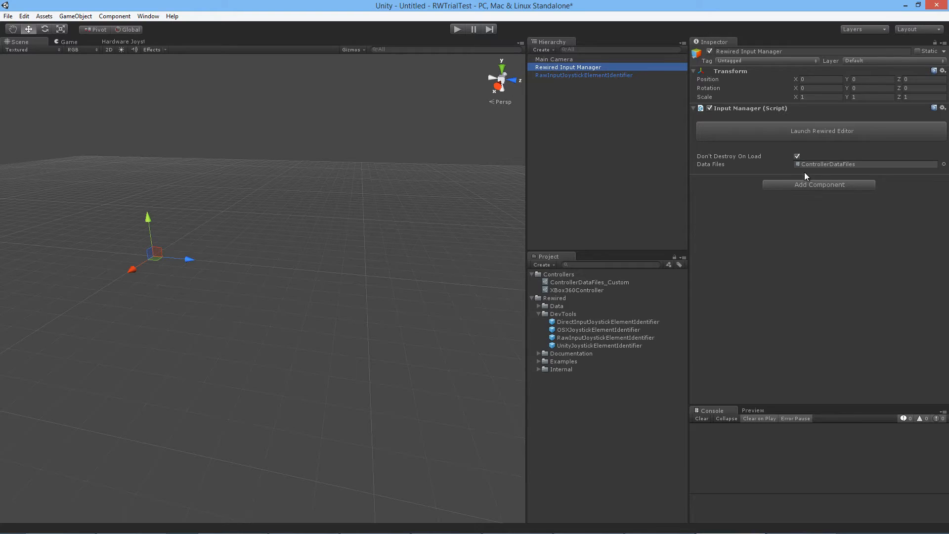
left_click(822, 164)
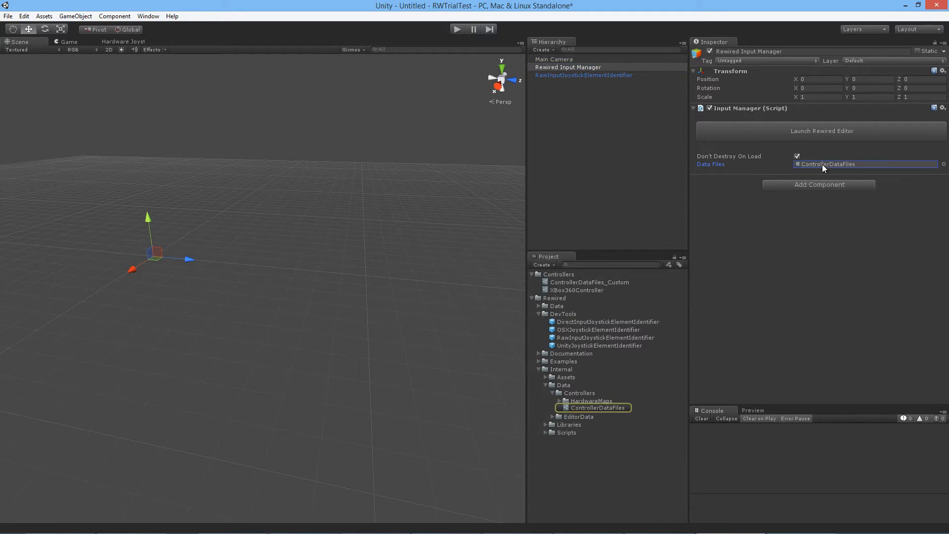
left_click(552, 393)
left_click(545, 385)
left_click(539, 369)
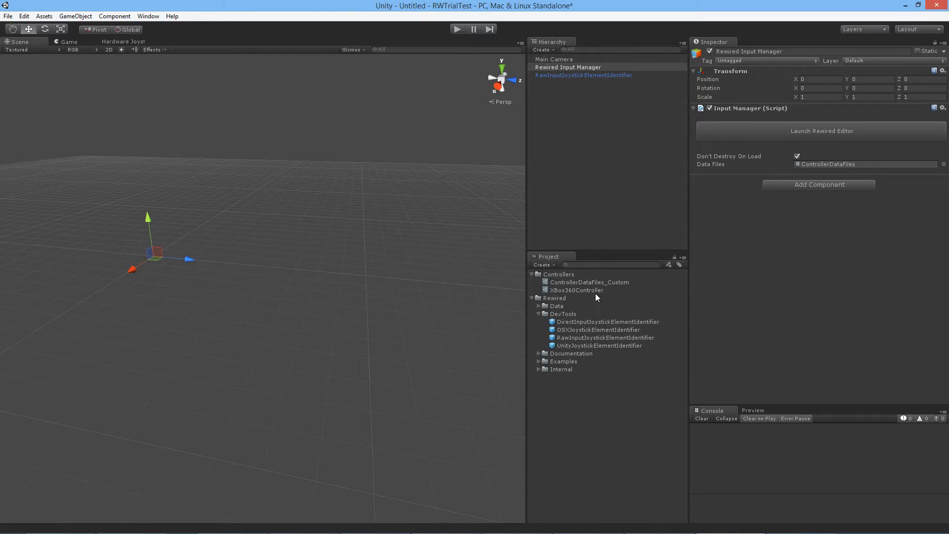
left_click_drag(591, 283, 622, 275)
left_click_drag(829, 167, 829, 166)
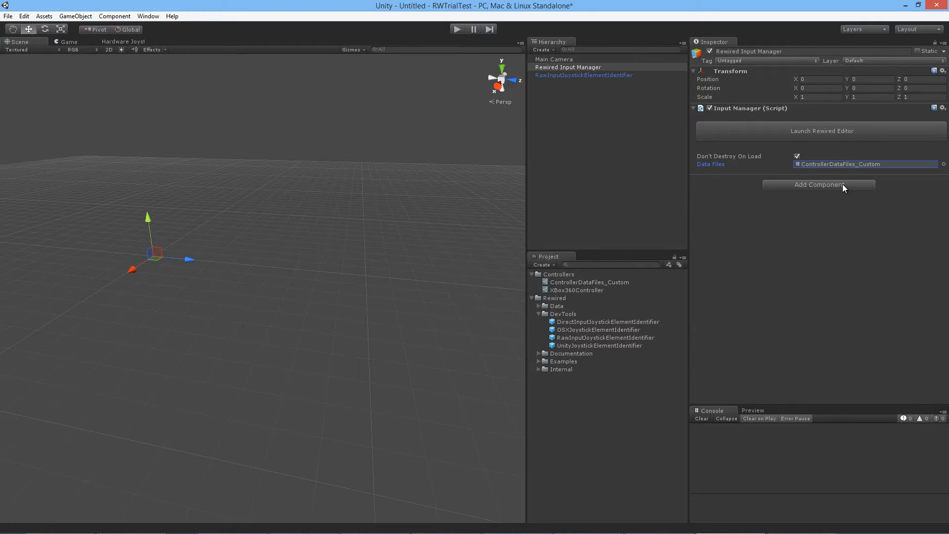
Step: Try reducing the Hardware Joystick Maps list in ControllerDataFiles_Custom to size 10, and undo the change
left_click(608, 280)
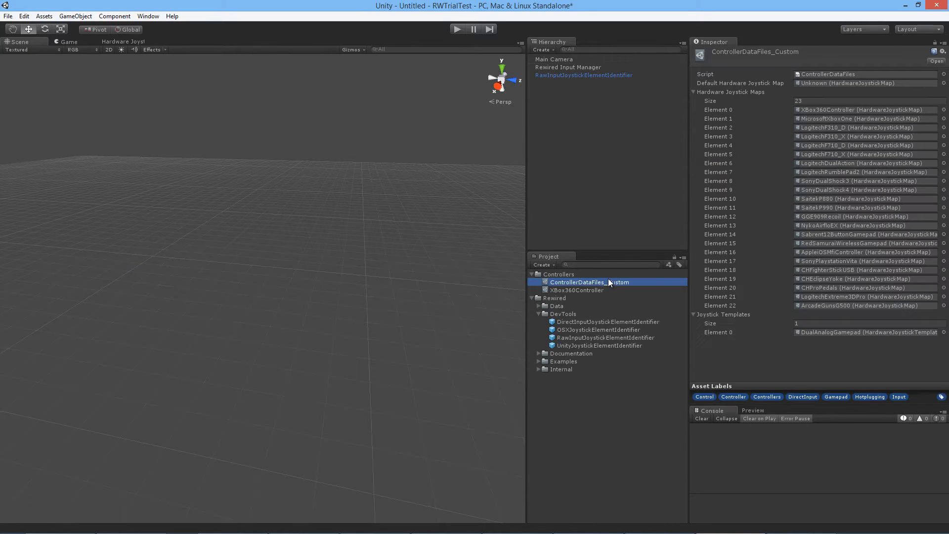
left_click(823, 109)
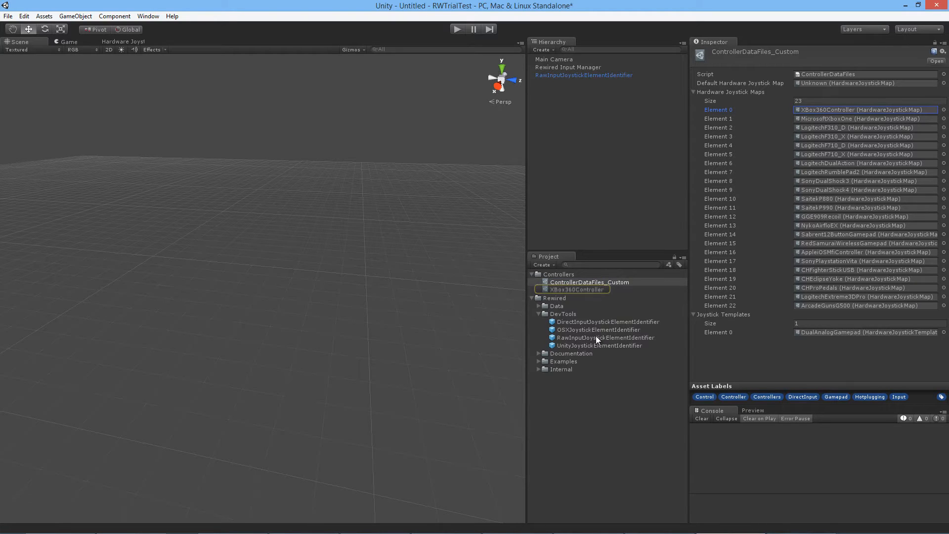
left_click(807, 101)
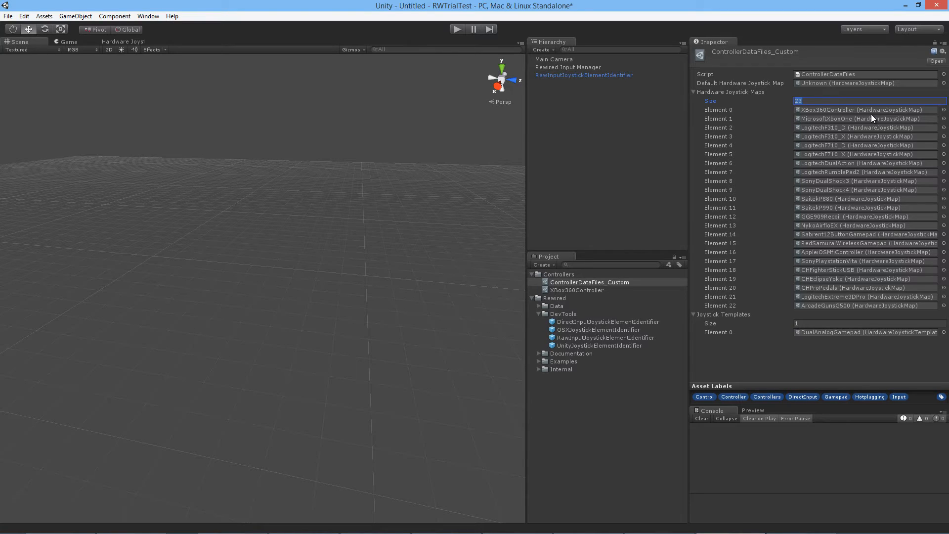
type("10")
key("Return")
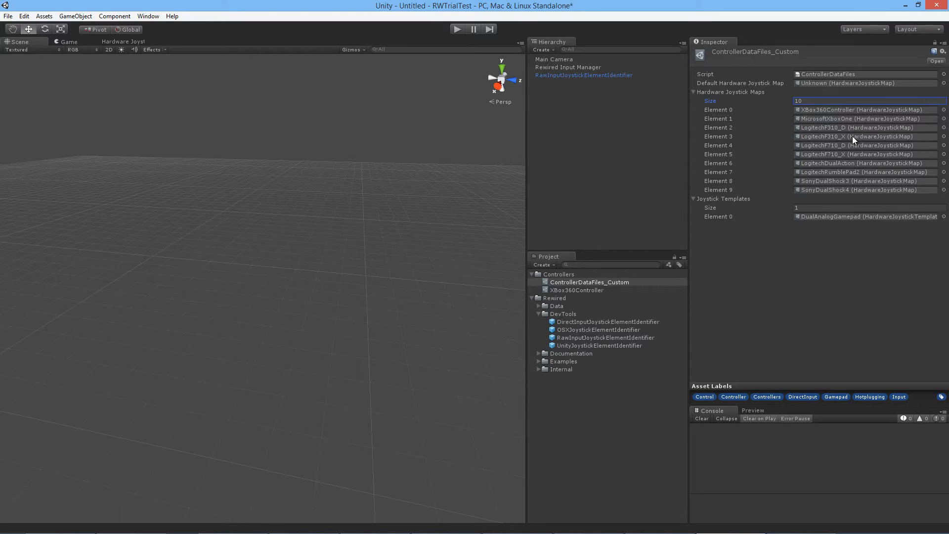
key("ctrl+z")
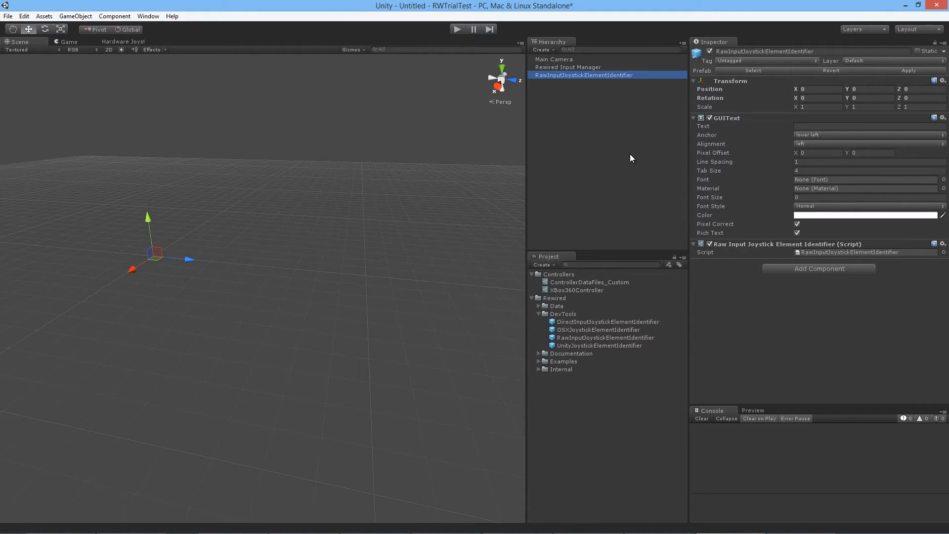
Step: Run the scene to examine the connected controller's raw input data and product GUID, and stop playback
left_click(458, 30)
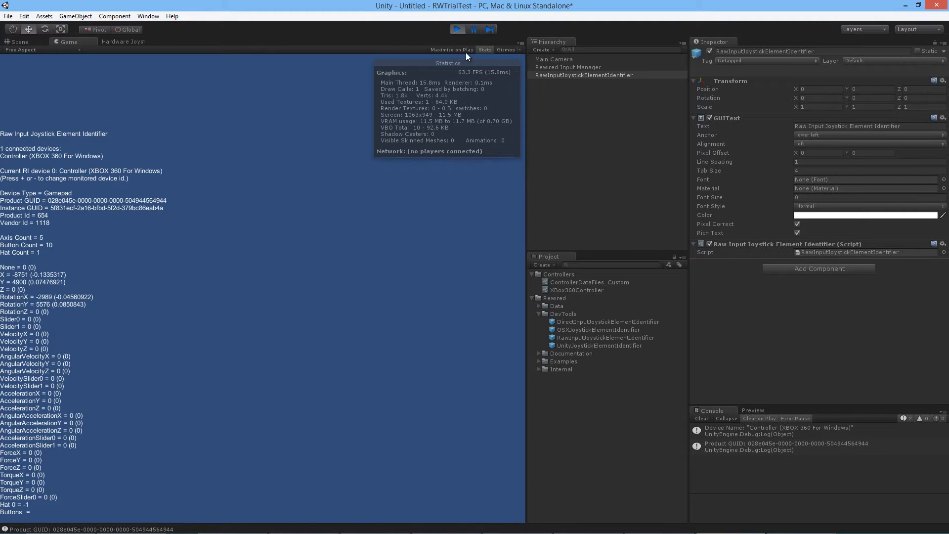
left_click(458, 30)
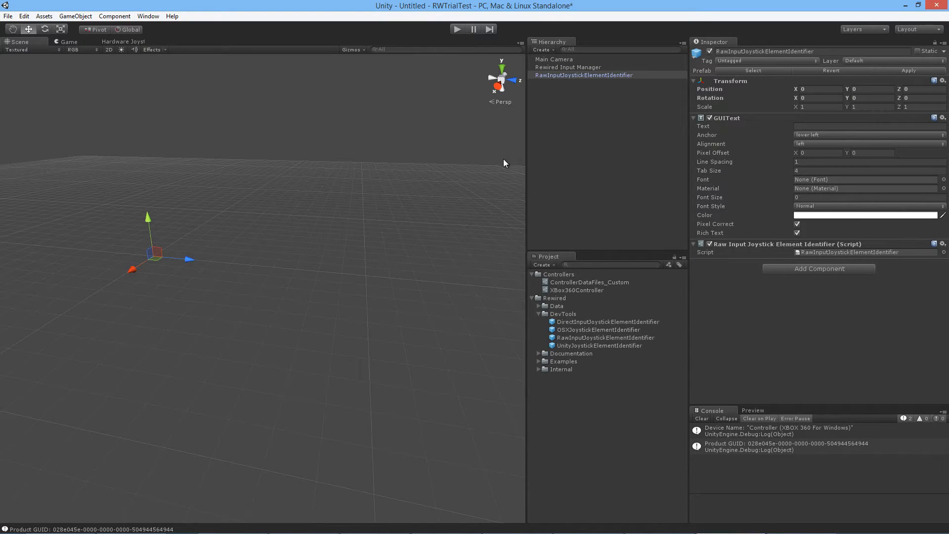
Step: Open XBox360Controller in the Hardware Joystick Map Editor and set its controller name to "XBox 360 Controller"
left_click(575, 290)
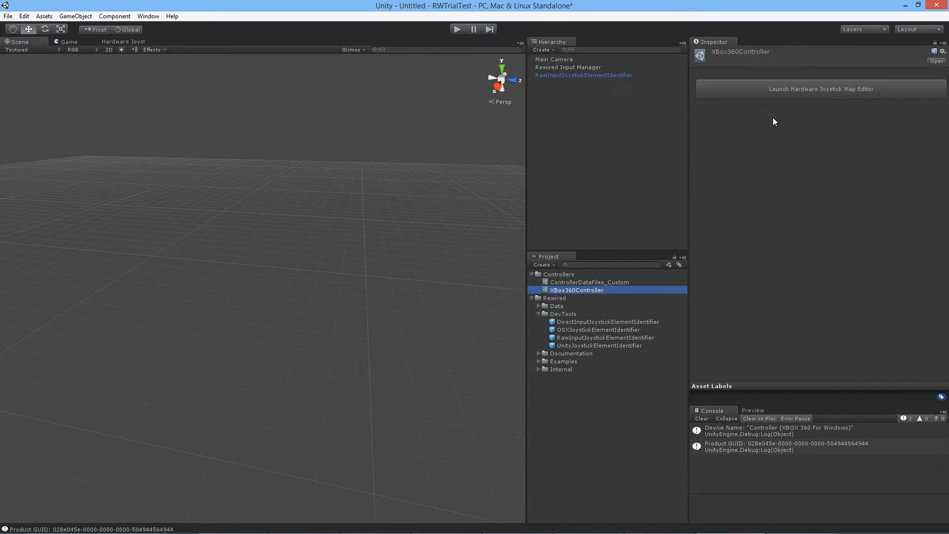
left_click(793, 91)
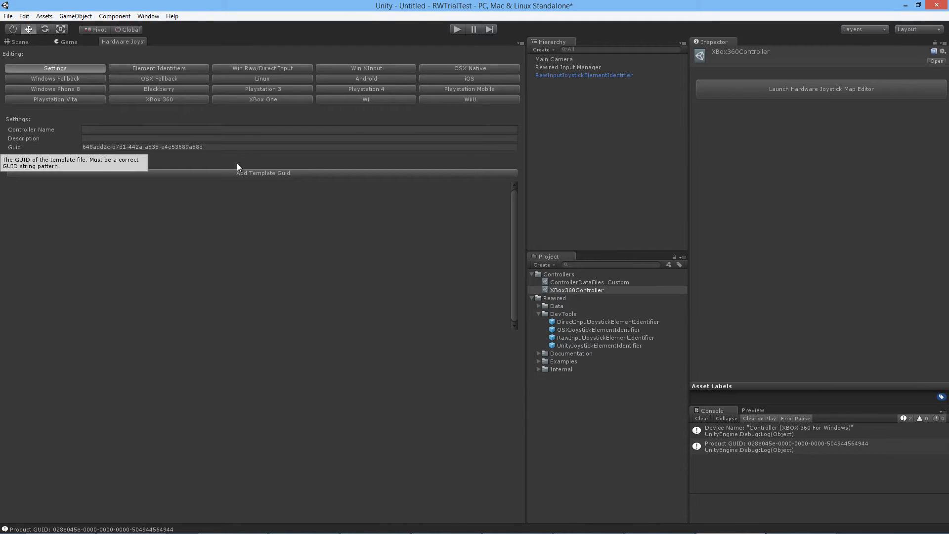
left_click(211, 131)
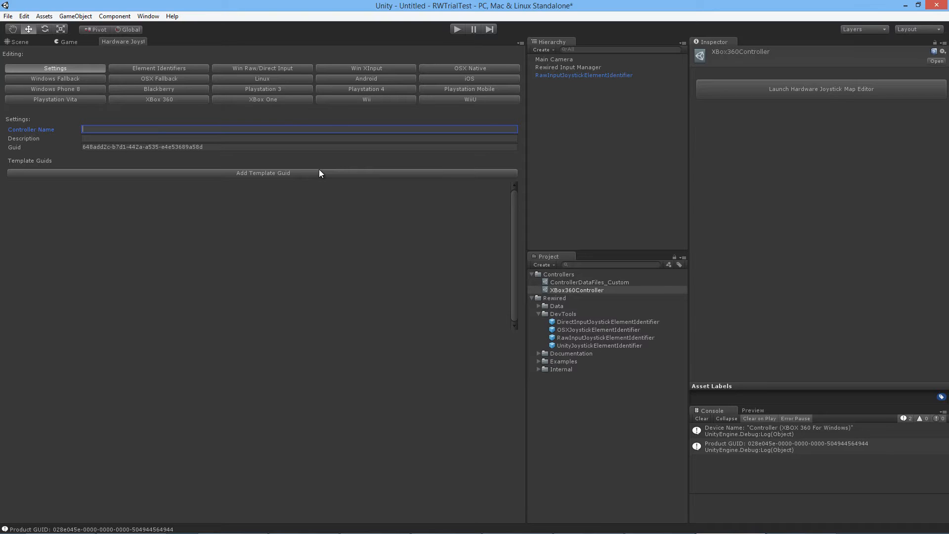
type("XBox 360 Controller")
key("Tab")
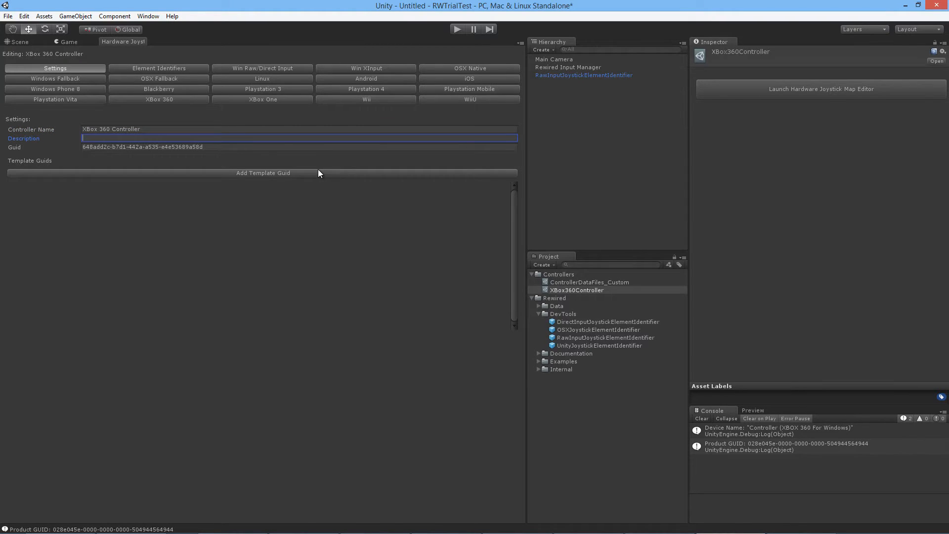
Step: Examine the Guid in the joystick map's settings
left_click(212, 147)
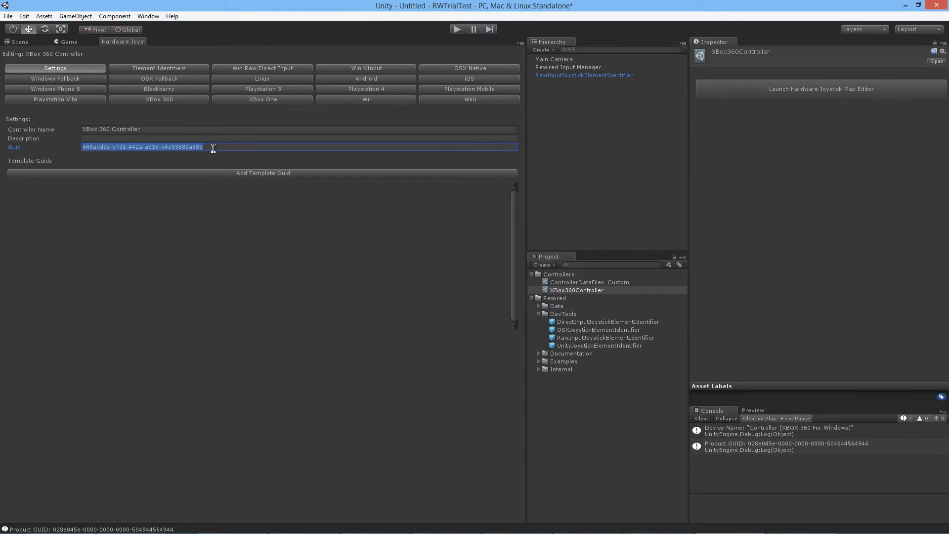
left_click(210, 147)
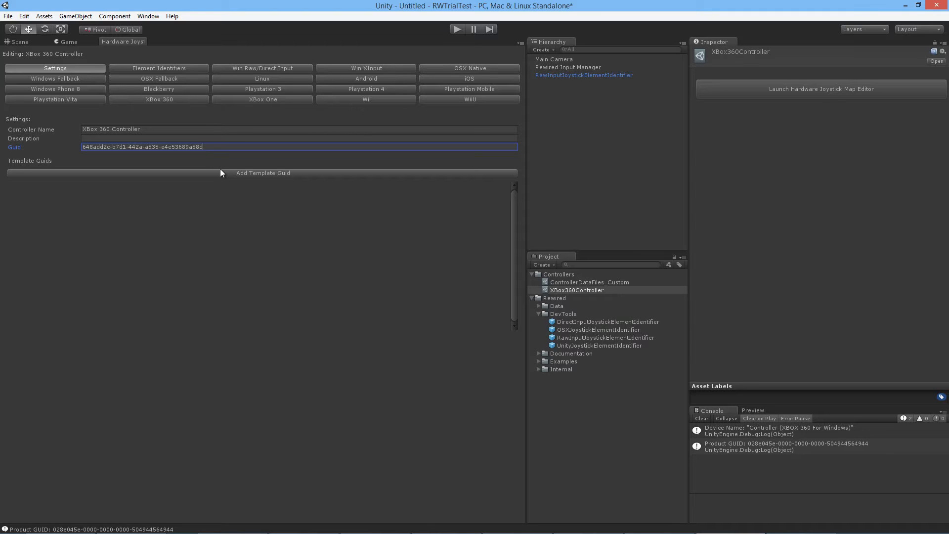
left_click_drag(210, 147, 90, 148)
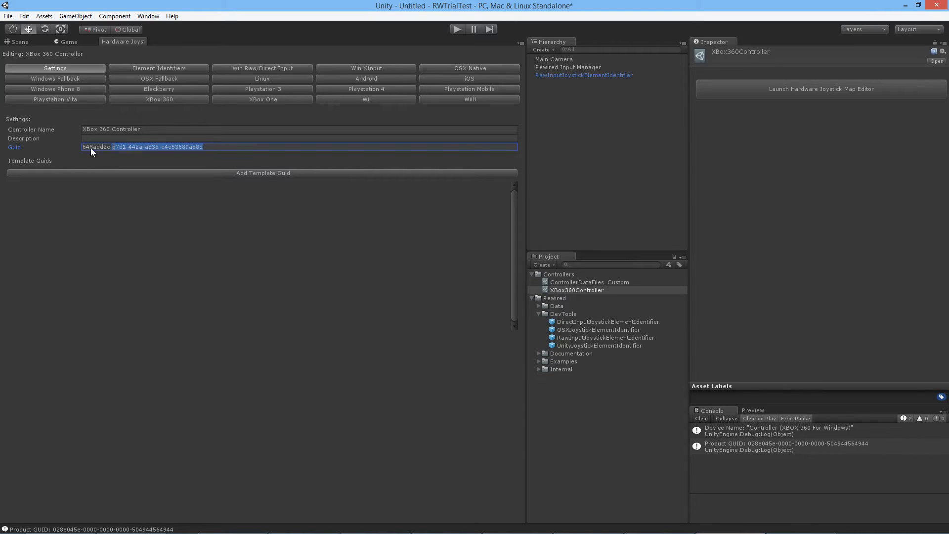
left_click(212, 144)
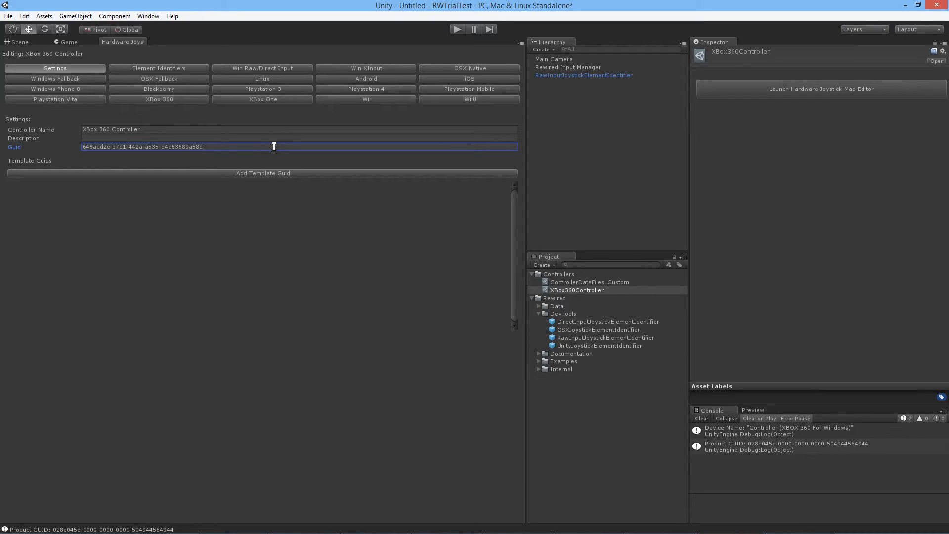
Step: Add a first element identifier of type Axis named "Left Stick X"
left_click(179, 68)
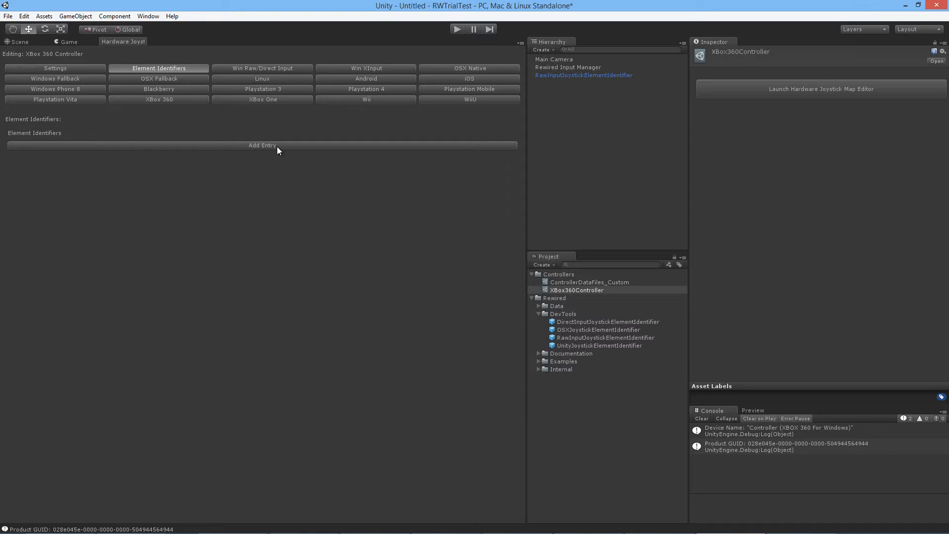
left_click(277, 146)
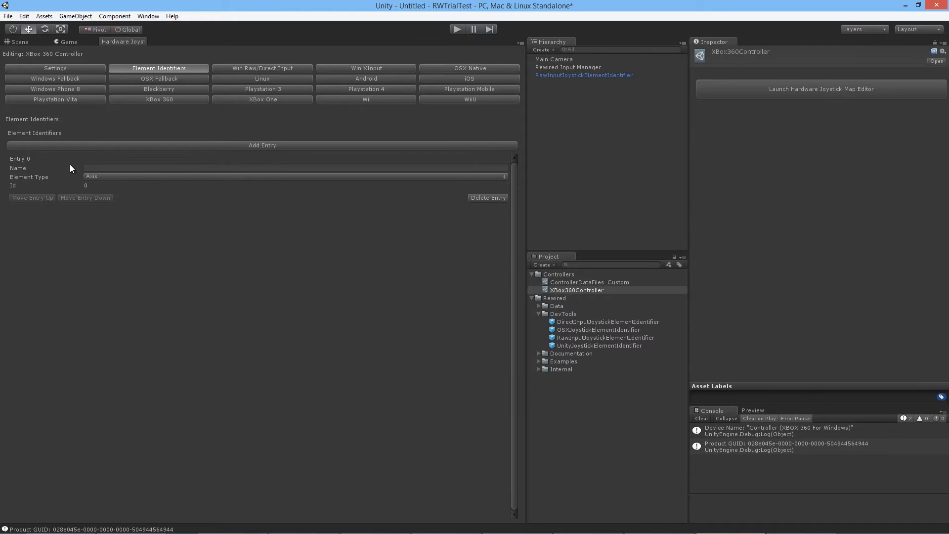
left_click(102, 167)
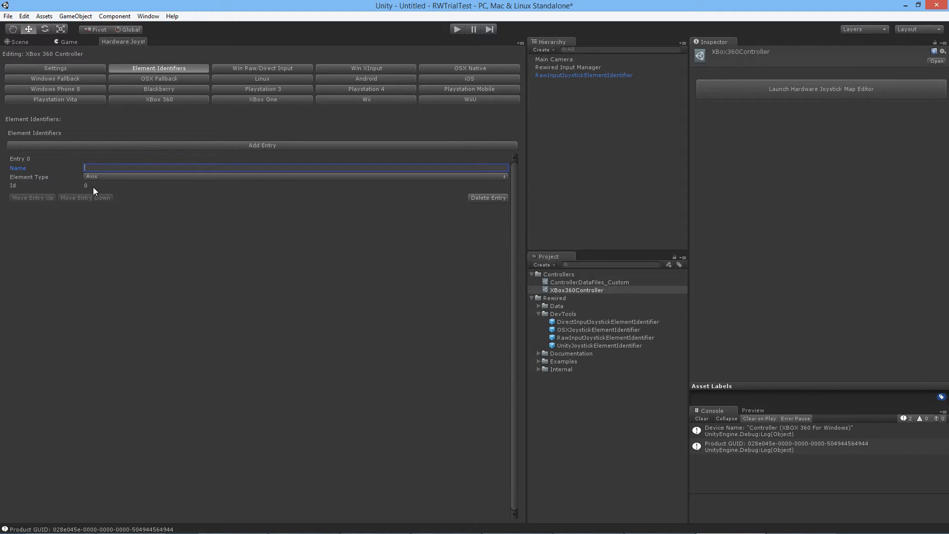
left_click(106, 176)
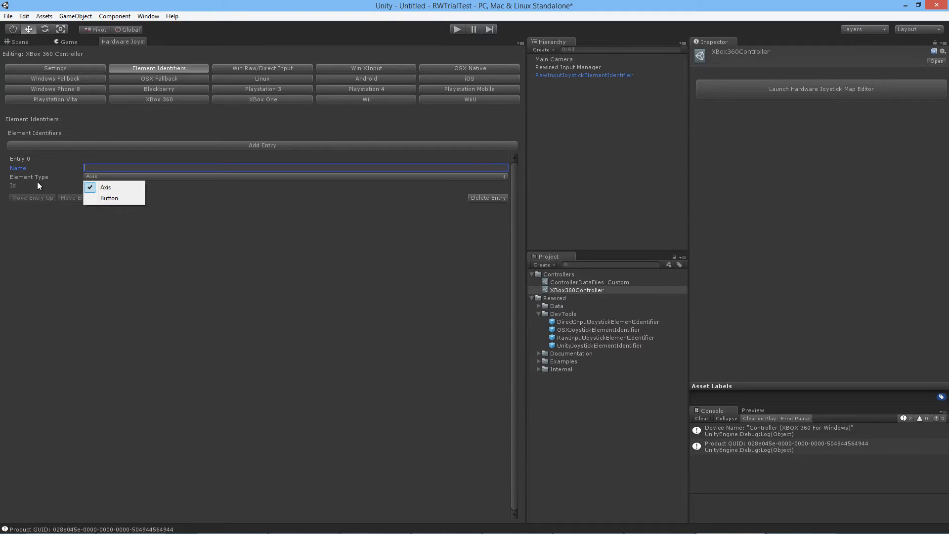
left_click(104, 187)
left_click(107, 167)
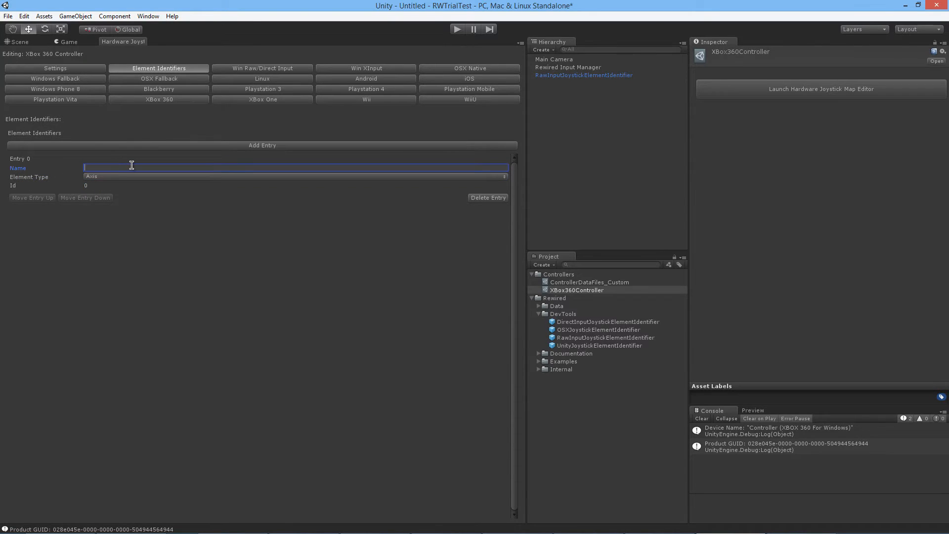
type("Left Stick X")
Step: Add a second axis element identifier named "Left Stick Y"
left_click(255, 146)
left_click(120, 224)
key("BackSpace")
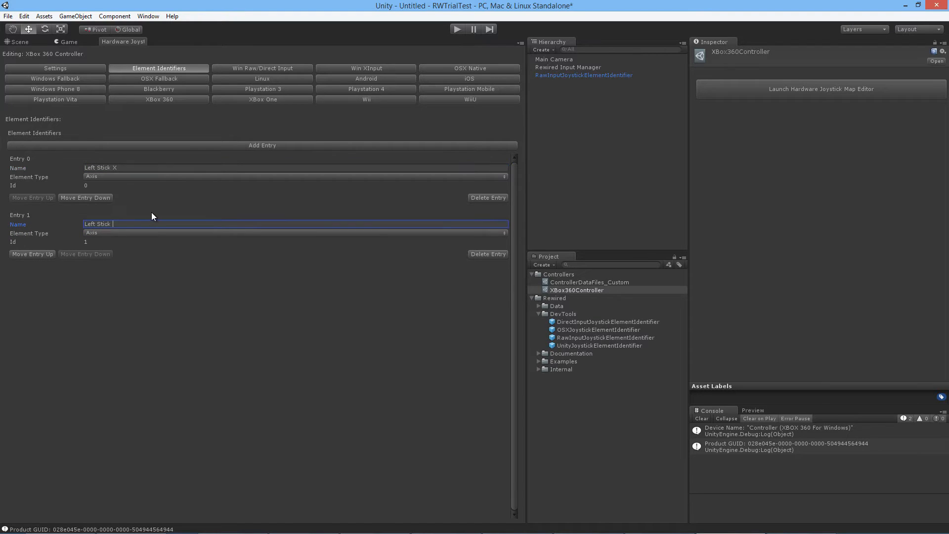
type("Y")
Step: Add a third axis element identifier and change its name to "Right Stick Y"
left_click(282, 146)
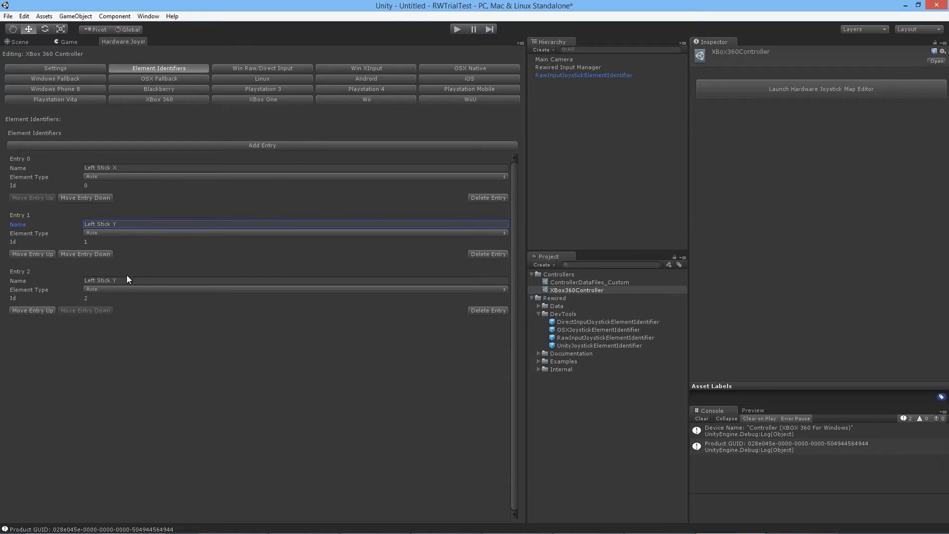
left_click(137, 279)
key("Home")
key("Delete")
key("Delete")
key("Delete")
key("Delete")
key("Delete")
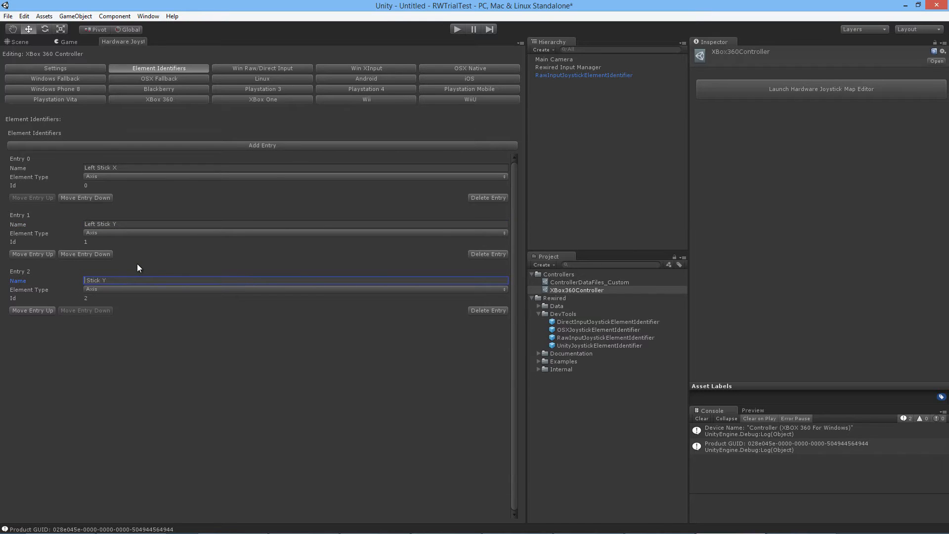
type("Right")
Step: Add a fourth axis element identifier as "Right Stick Y" and rename Entry 2 to "Right Stick X"
left_click(244, 145)
left_click(107, 336)
left_click_drag(116, 336, 216, 318)
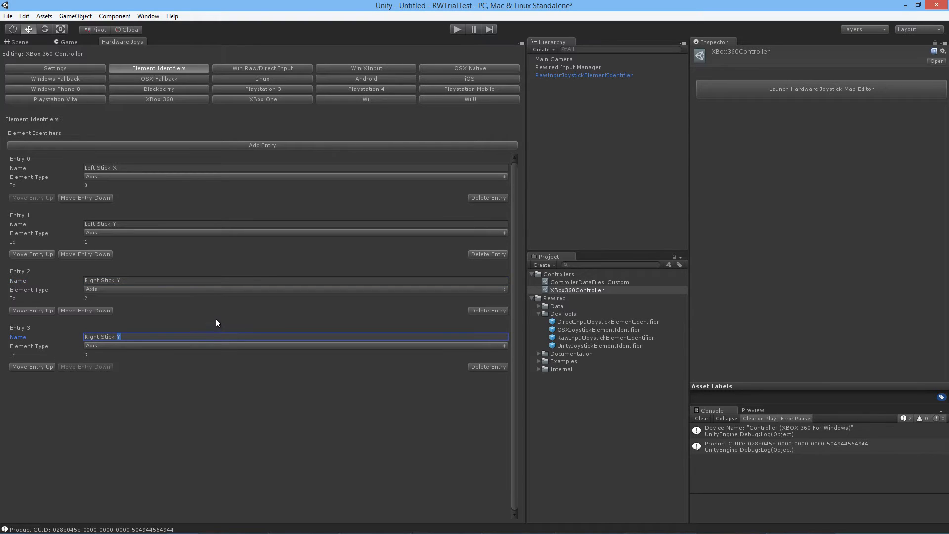
left_click(160, 281)
left_click(157, 281)
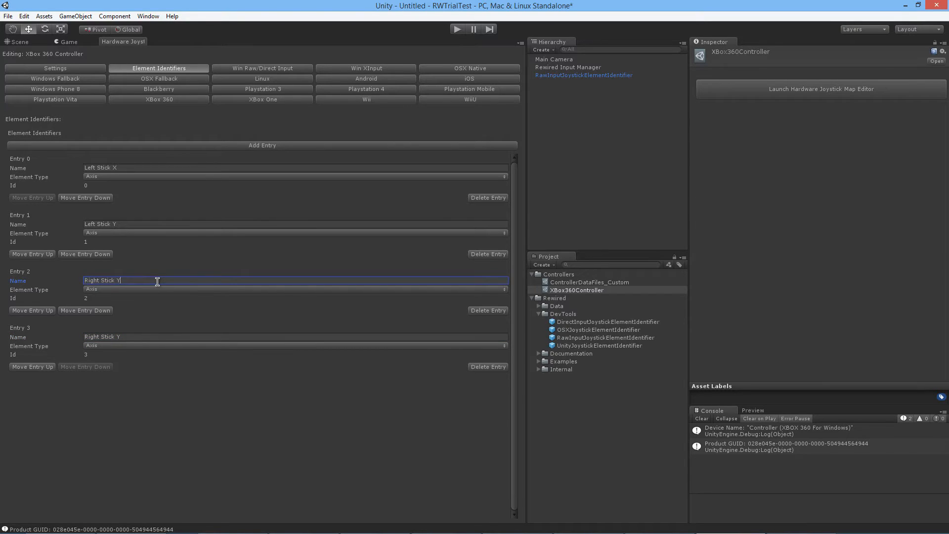
key("BackSpace")
type("X")
Step: Add two more axis element identifiers named "Left Trigger" and "Right Trigger"
left_click(275, 144)
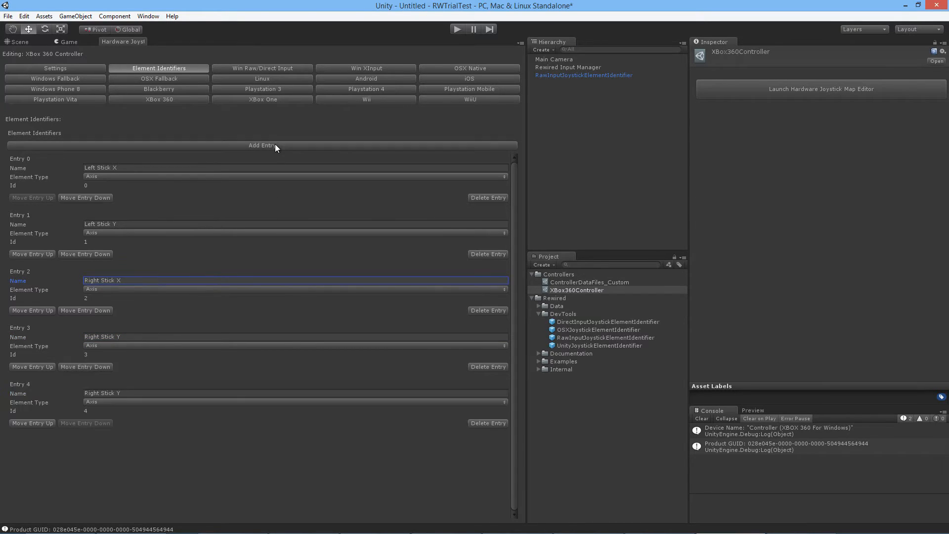
left_click(150, 394)
type("Left ")
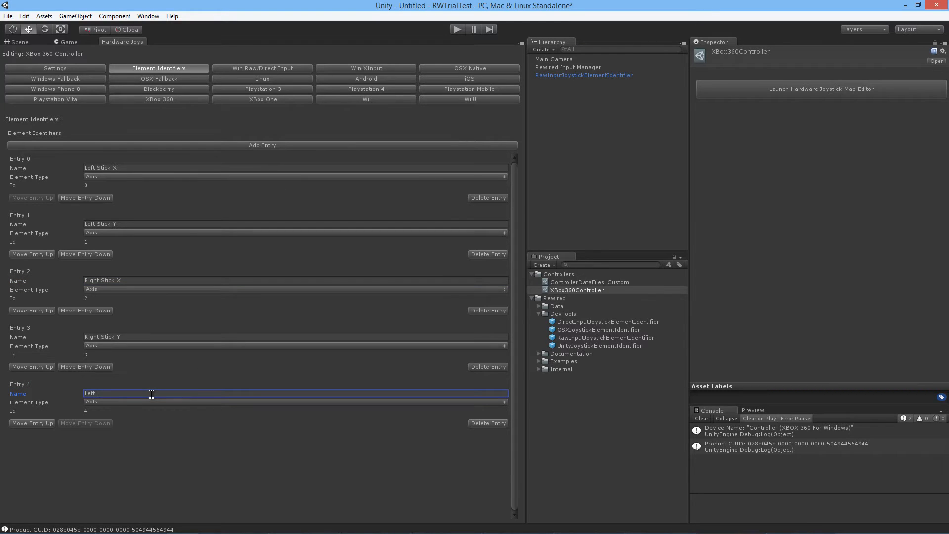
type("Trigger")
left_click(243, 146)
left_click(119, 450)
type("R")
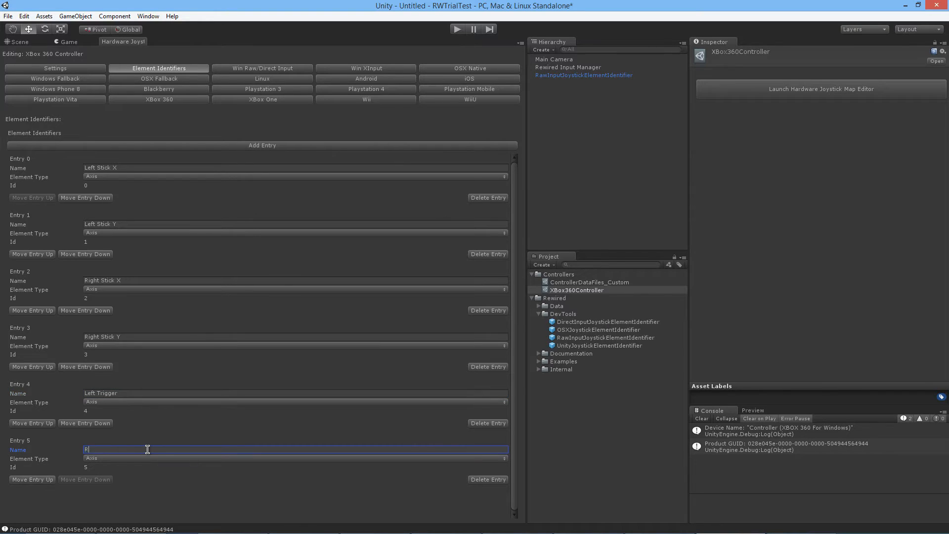
type("ight Trigger")
Step: Add a seventh element identifier, set its type to Button and name it "A"
left_click(304, 145)
scroll(243, 357, "down", 2)
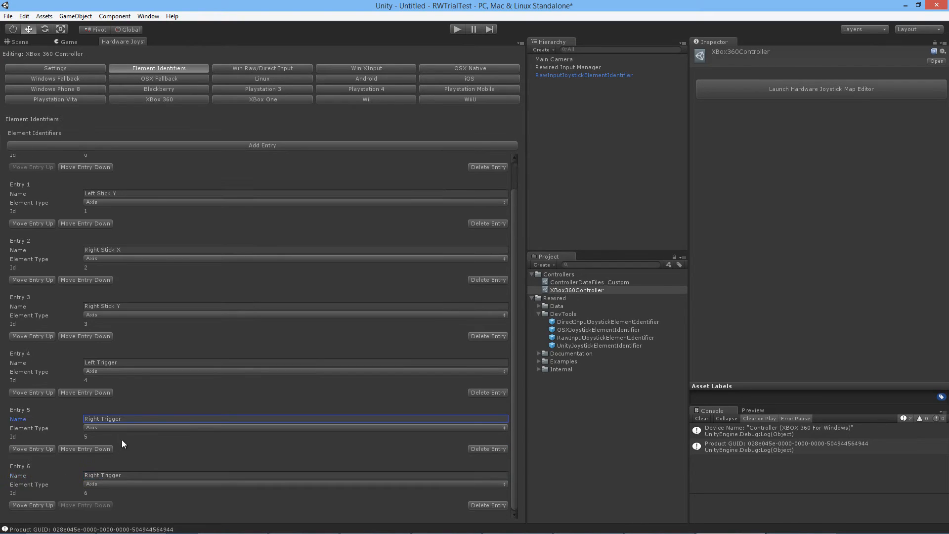
left_click(110, 483)
left_click(108, 505)
left_click(156, 475)
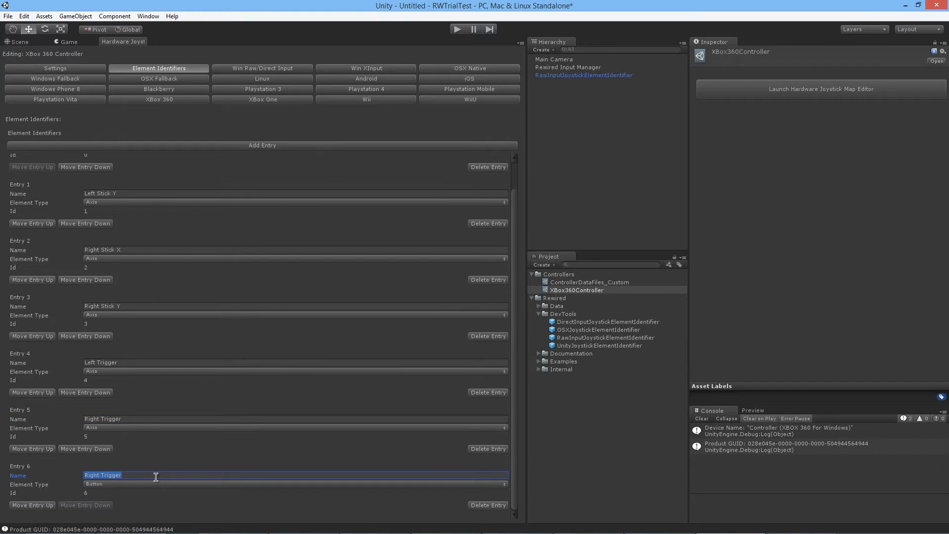
type("A")
Step: Add another button element identifier named "B"
left_click(291, 146)
scroll(108, 464, "down", 2)
left_click(114, 474)
type("B")
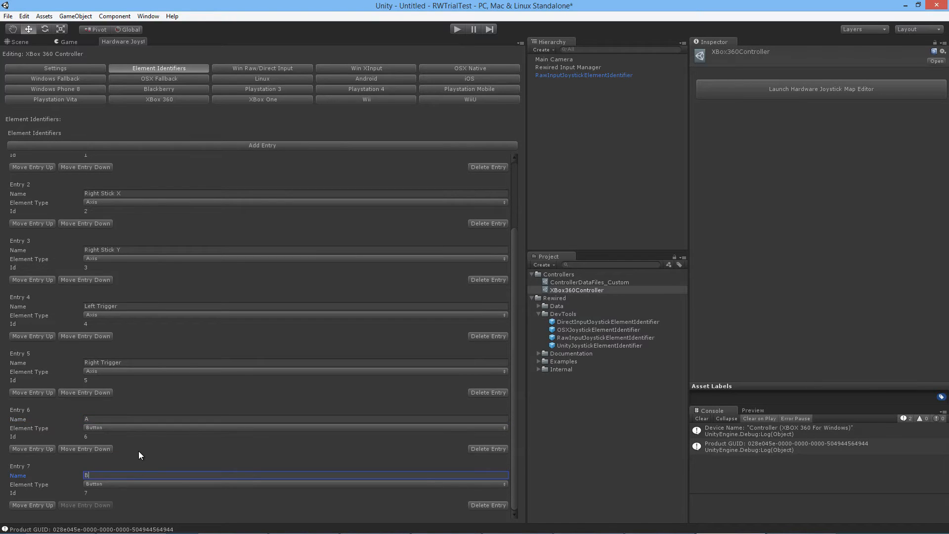
Step: Add two more button element identifiers named "X" and "Y"
left_click(282, 145)
scroll(135, 468, "down", 1)
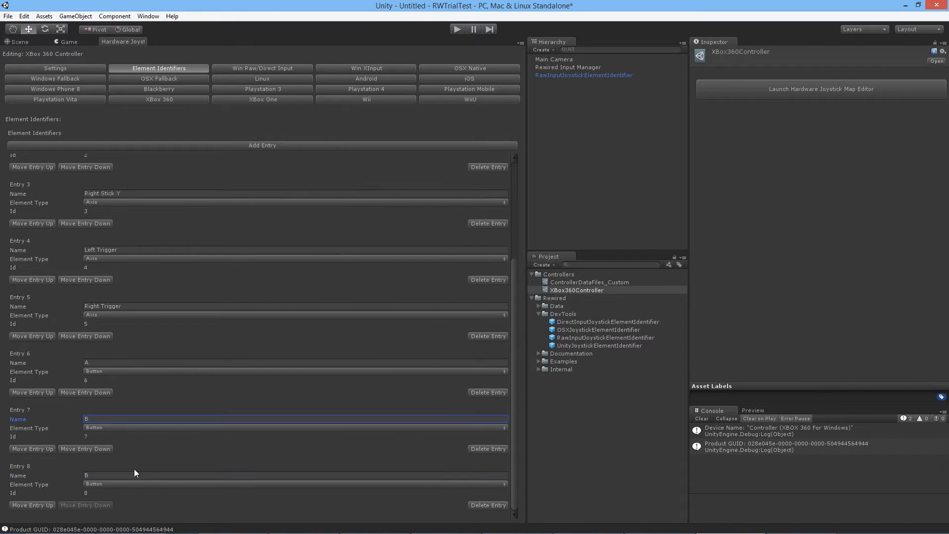
left_click(93, 476)
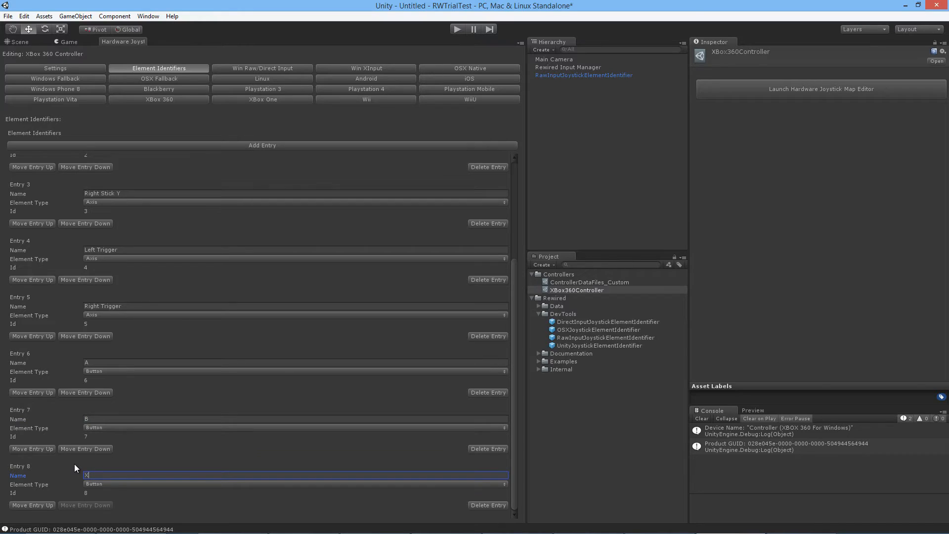
left_click(239, 145)
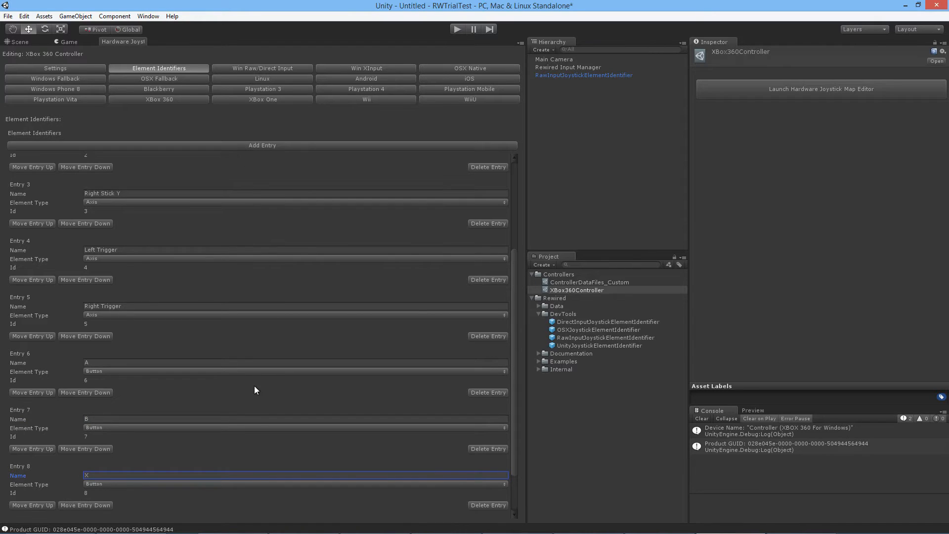
scroll(120, 467, "down", 1)
left_click(106, 474)
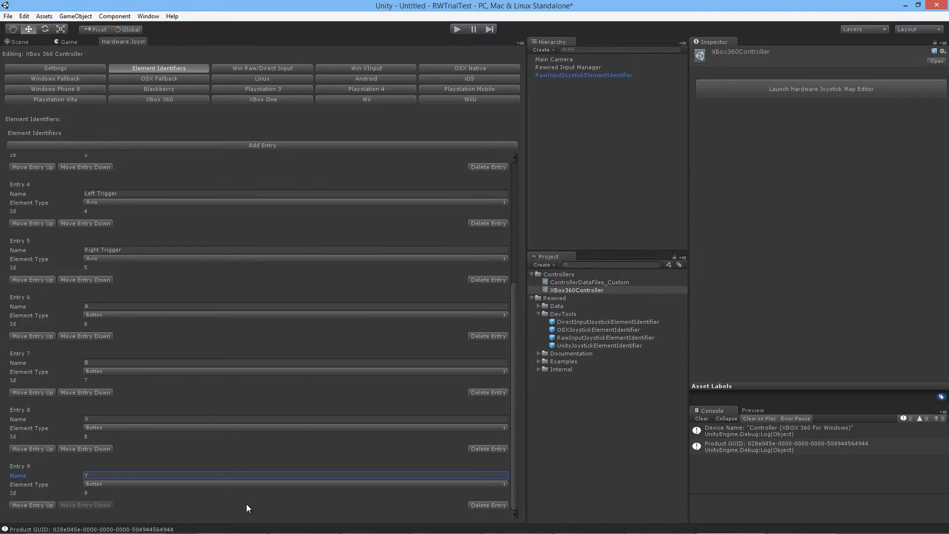
Step: Add two button element identifiers named "Left Shoulder" and "Right Shoulder"
left_click(296, 146)
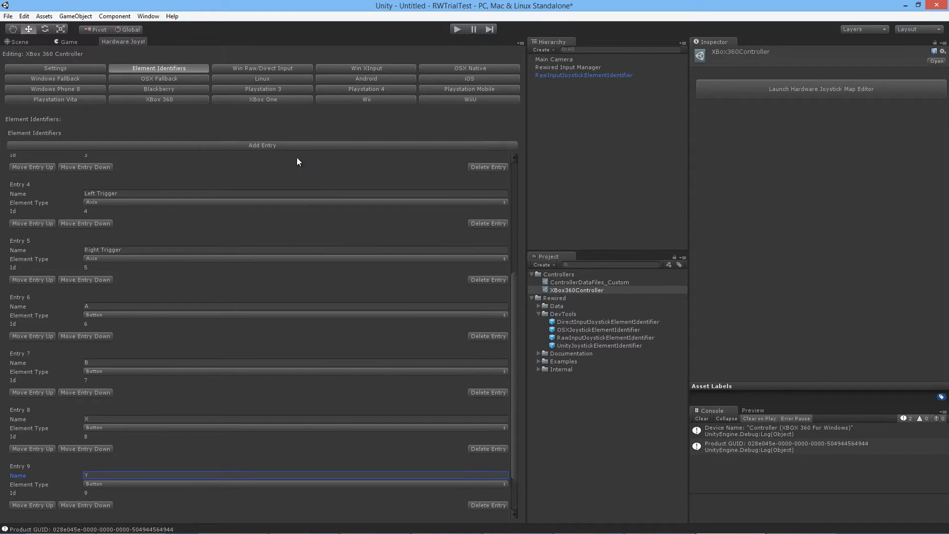
scroll(124, 512, "down", 1)
left_click(159, 475)
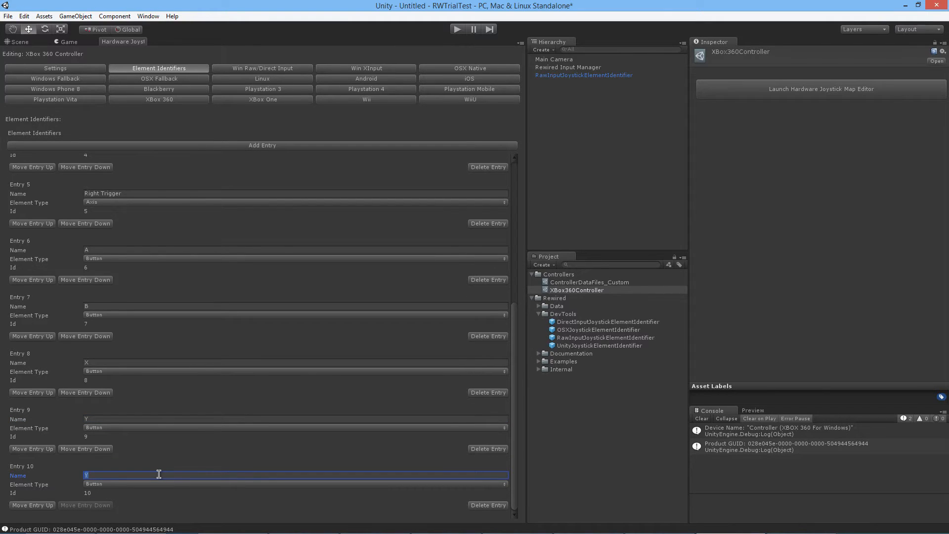
type("Left Shoulder")
left_click(286, 145)
scroll(115, 489, "down", 3)
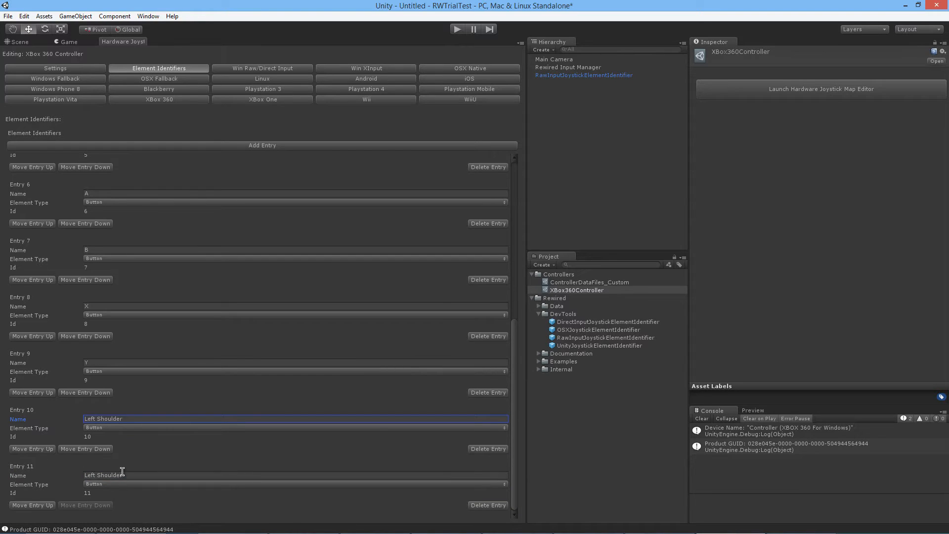
left_click(122, 474)
type("Right Shoulder")
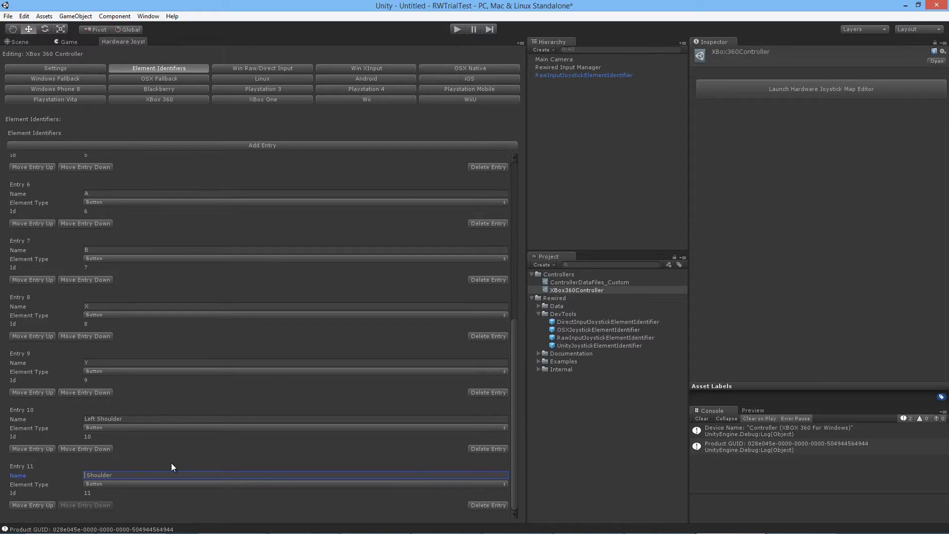
Step: Add two button element identifiers named "Back" and "Start"
left_click(243, 146)
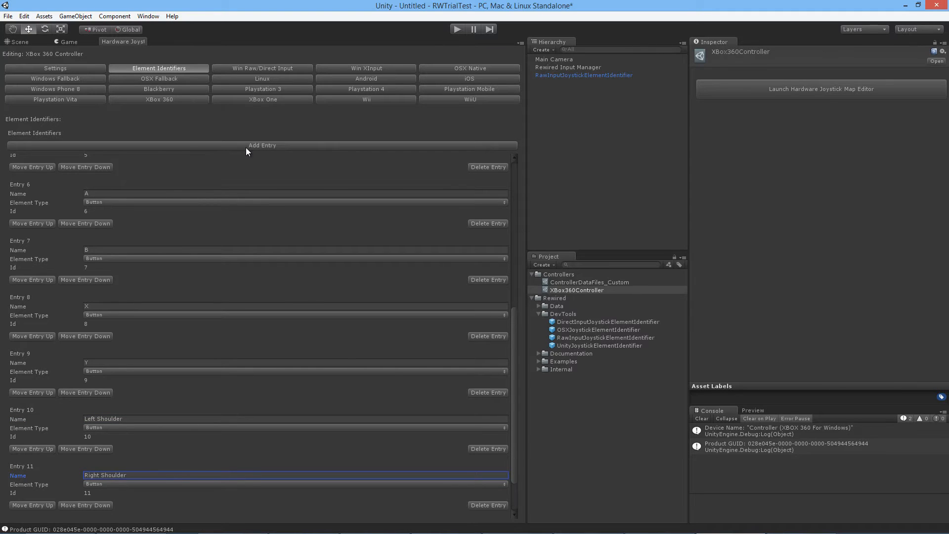
scroll(165, 472, "down", 3)
left_click(144, 473)
type("Back")
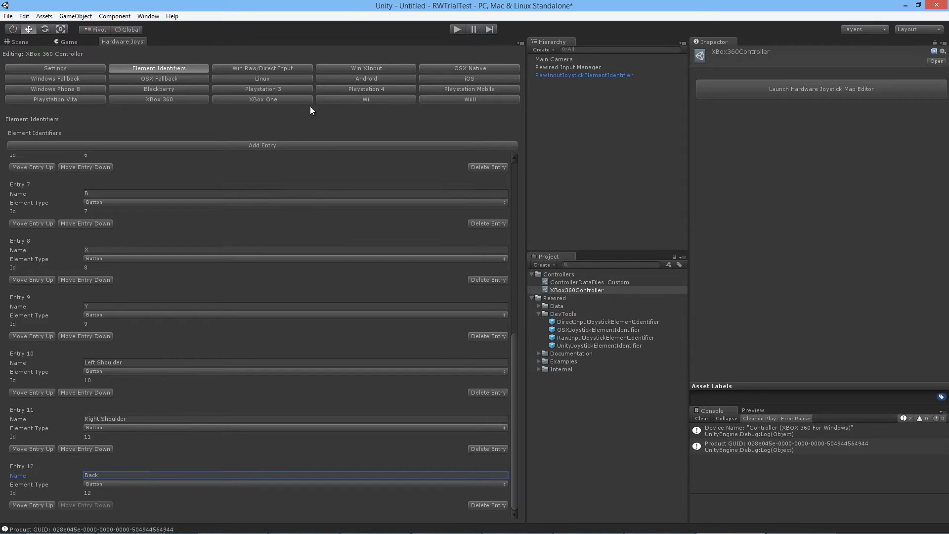
left_click(282, 145)
scroll(132, 485, "down", 3)
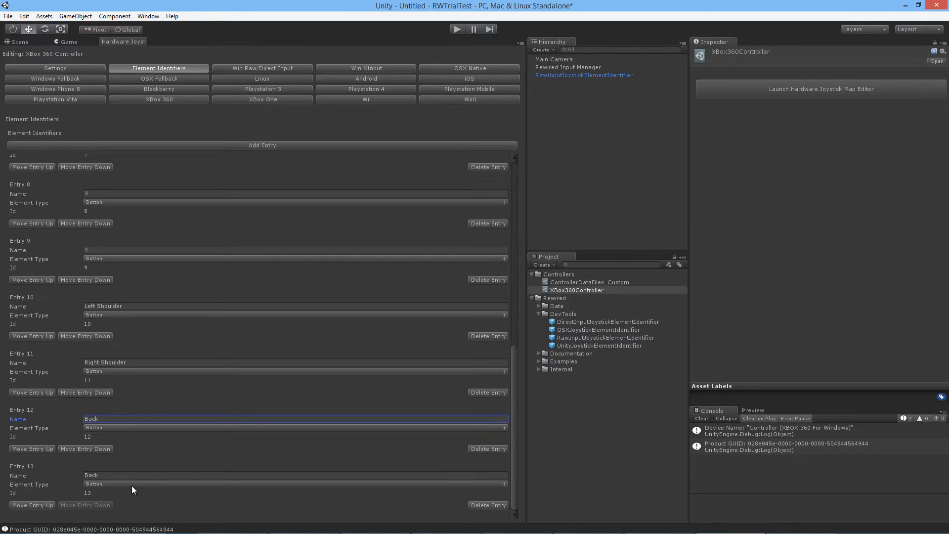
left_click(118, 473)
key("BackSpace")
key("BackSpace")
key("BackSpace")
key("BackSpace")
type("Start")
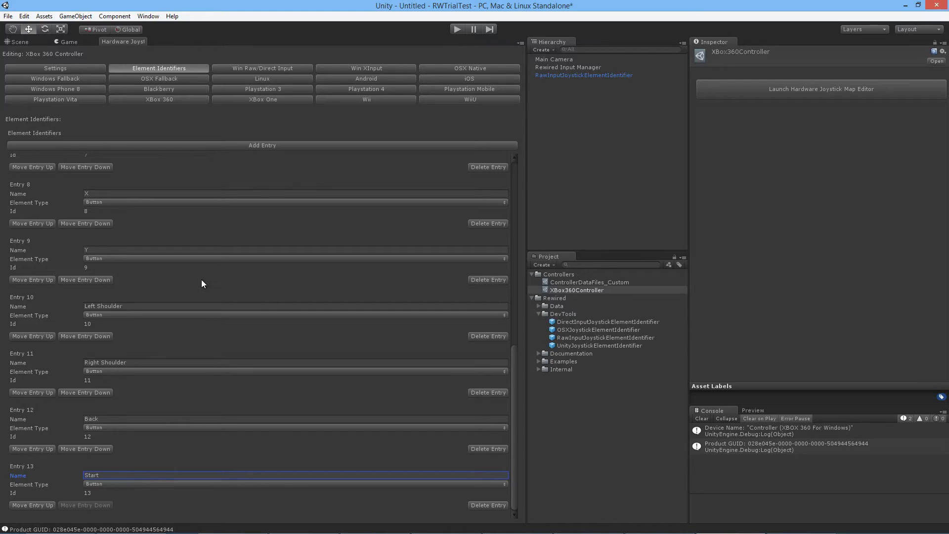
Step: Add two button element identifiers named "Left Stick Button" and "Right Stick Button"
left_click(286, 145)
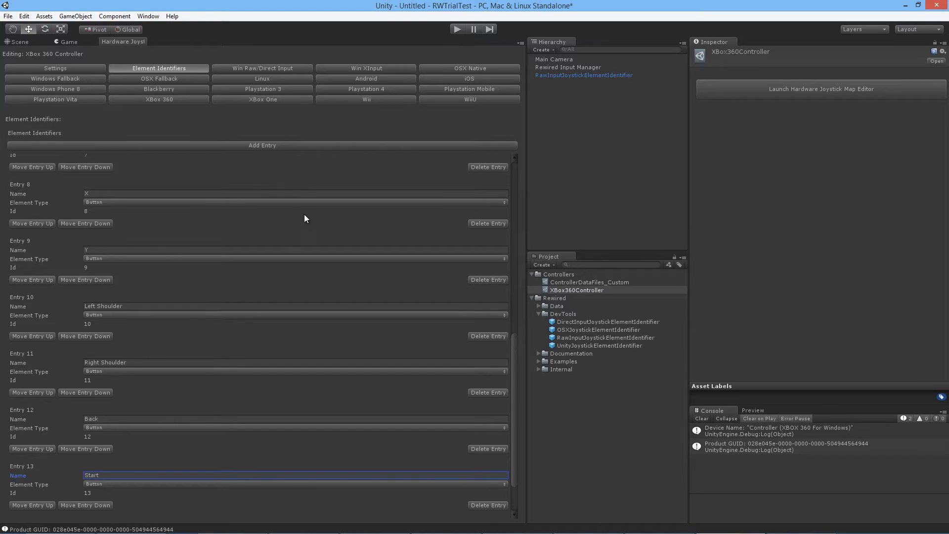
scroll(248, 356, "down", 1)
left_click(114, 475)
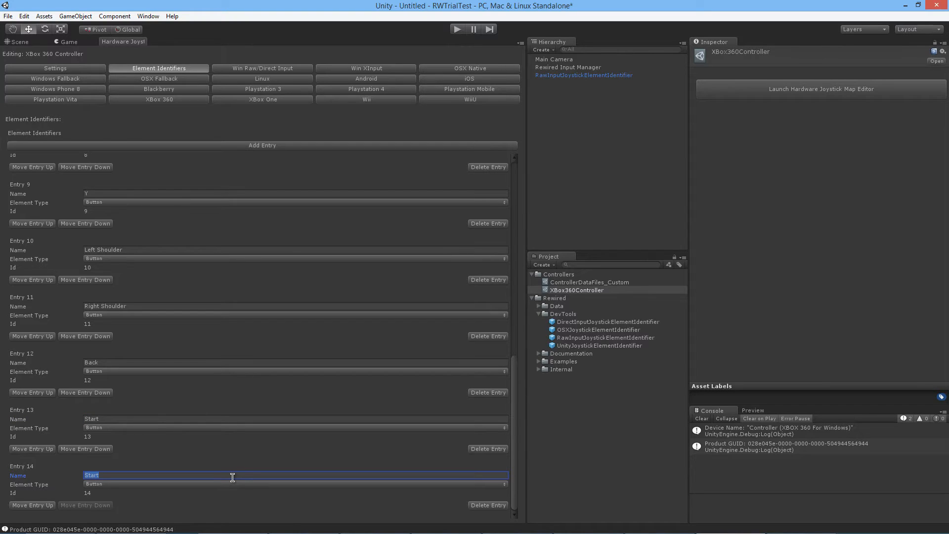
type("Left Stick Button")
left_click(263, 146)
scroll(247, 356, "down", 1)
left_click(105, 475)
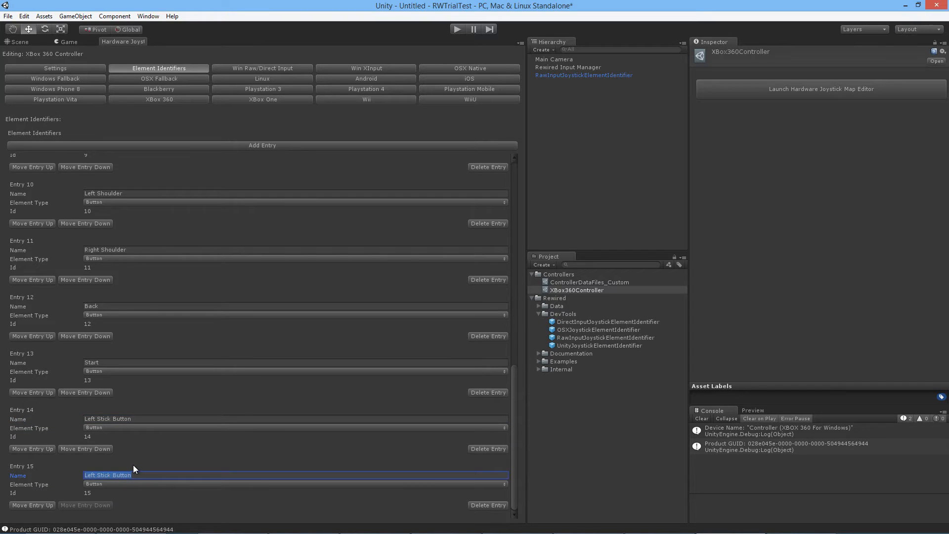
key("Home")
key("Delete")
key("Delete")
key("Delete")
key("Delete")
type("Right")
Step: Add two button element identifiers named "D-Pad Up" and "D-Pad Right"
left_click(226, 146)
scroll(129, 449, "down", 1)
left_click(138, 475)
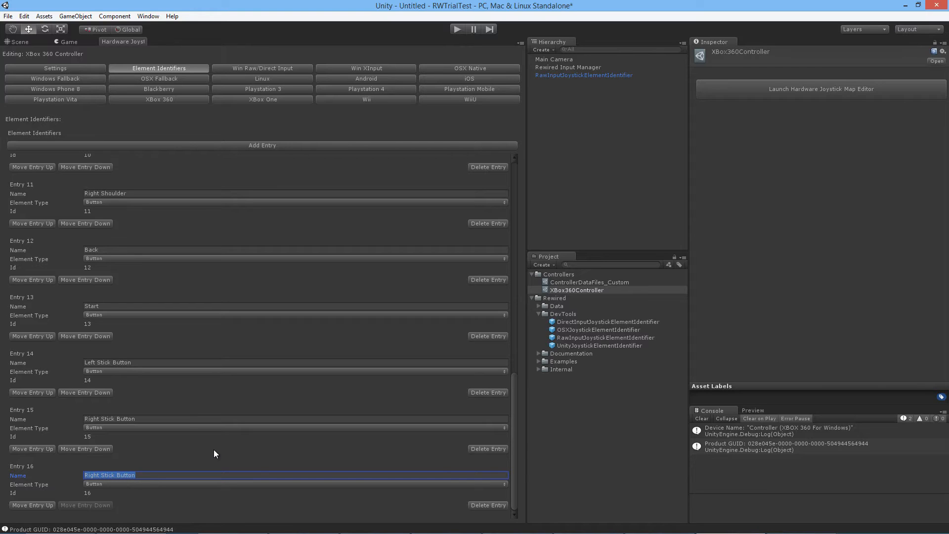
type("D-Pad Up")
left_click(247, 145)
scroll(170, 401, "down", 3)
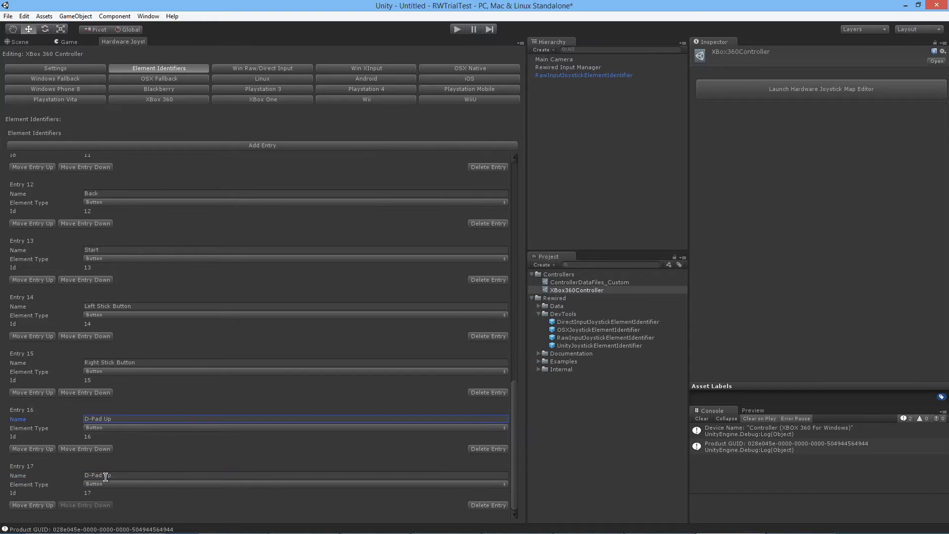
left_click(129, 476)
left_click(129, 476)
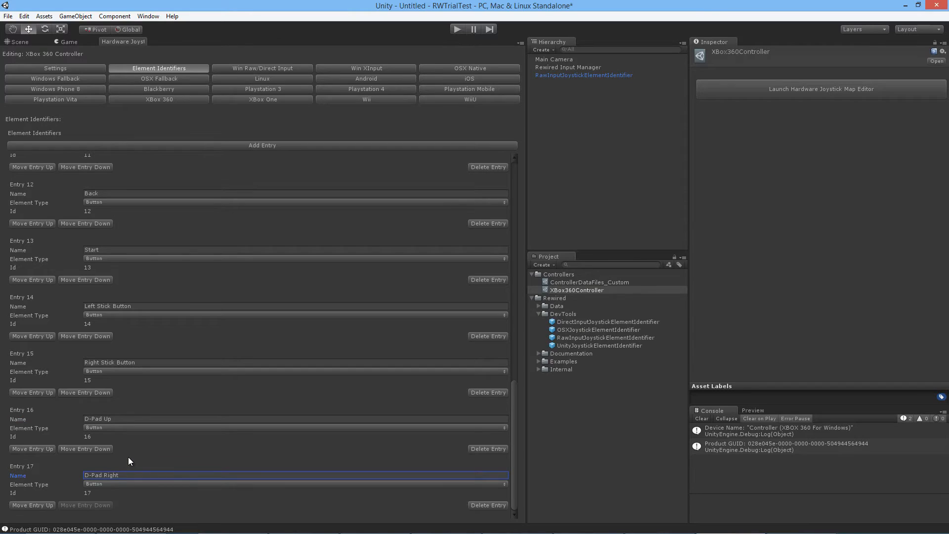
Step: Add two more button element identifiers and name the first of them, Entry 18, "D-Pad Down"
left_click(271, 146)
left_click(270, 146)
scroll(148, 485, "down", 5)
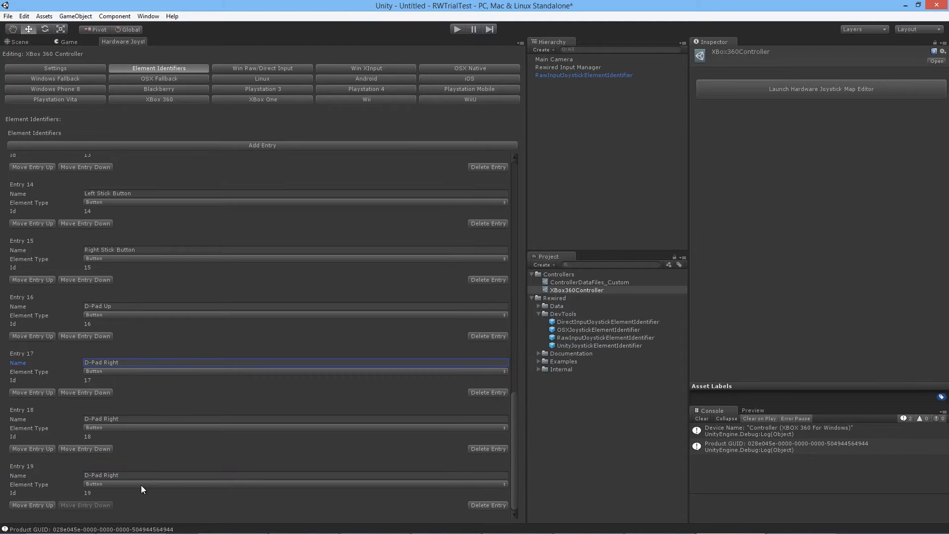
left_click(132, 419)
key("BackSpace")
key("BackSpace")
key("BackSpace")
key("BackSpace")
key("BackSpace")
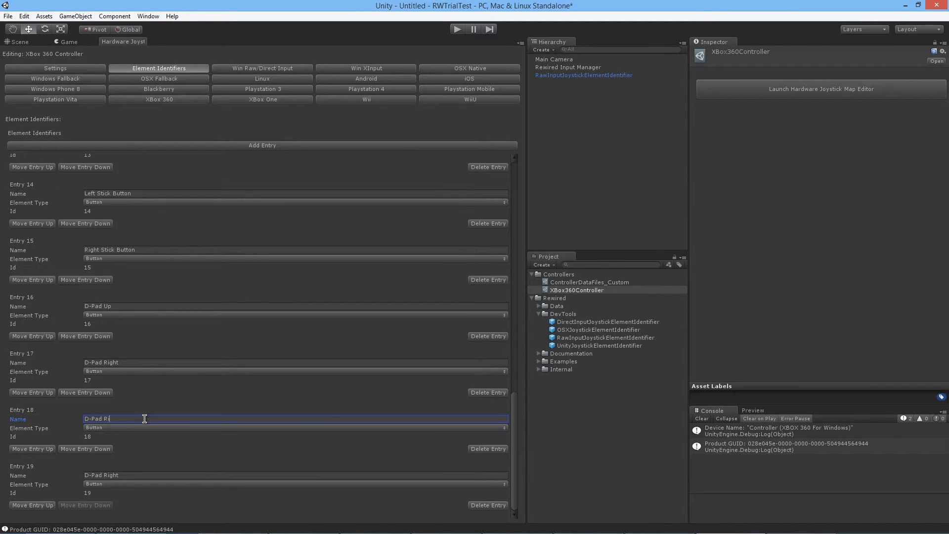
type("Down")
Step: Rename the last element identifier, Entry 19, to "D-Pad Left"
left_click(146, 475)
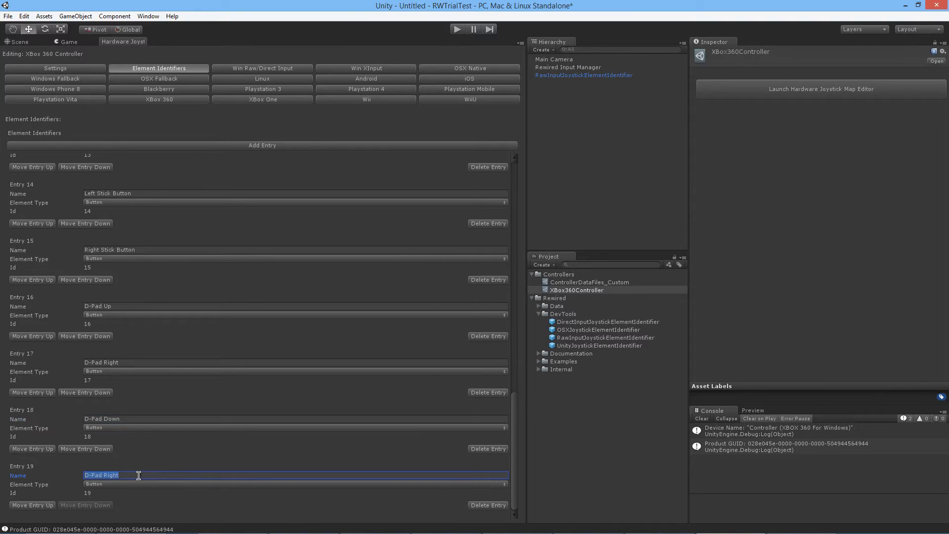
left_click(146, 474)
key("BackSpace")
key("BackSpace")
key("BackSpace")
key("BackSpace")
key("BackSpace")
type("Left")
Step: Select the UnityJoystickElementIdentifier prefab and open the joystick map's Win Raw/Direct Input section
scroll(201, 457, "up", 12)
scroll(201, 458, "up", 10)
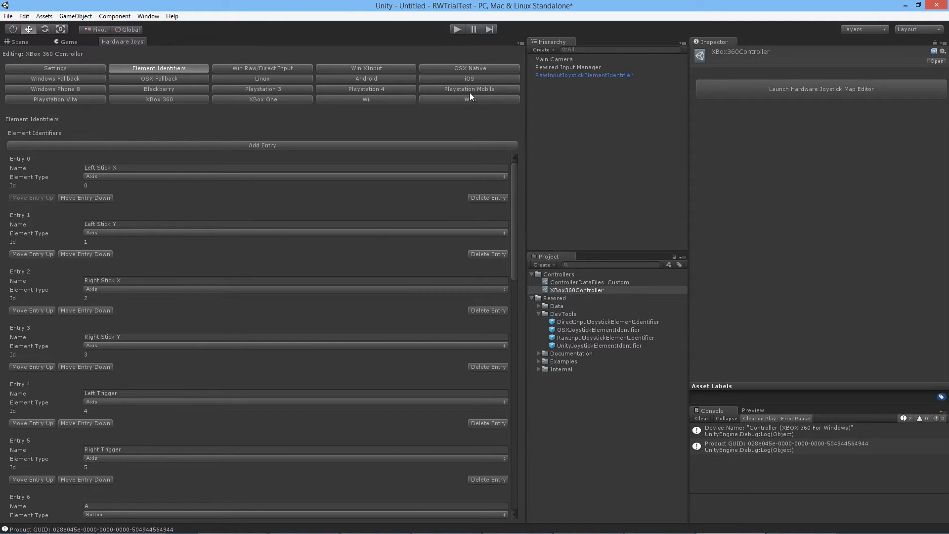
left_click(276, 79)
left_click(193, 68)
left_click(591, 346)
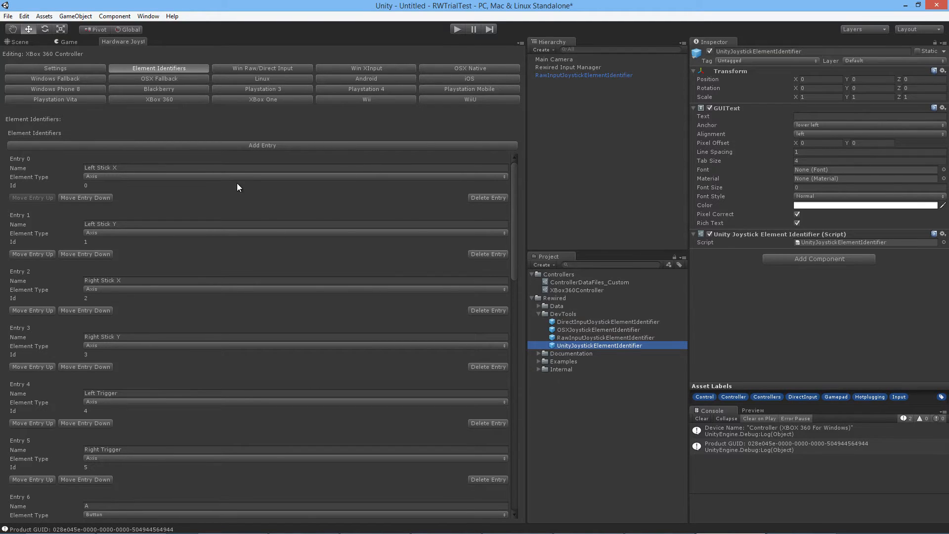
left_click(257, 68)
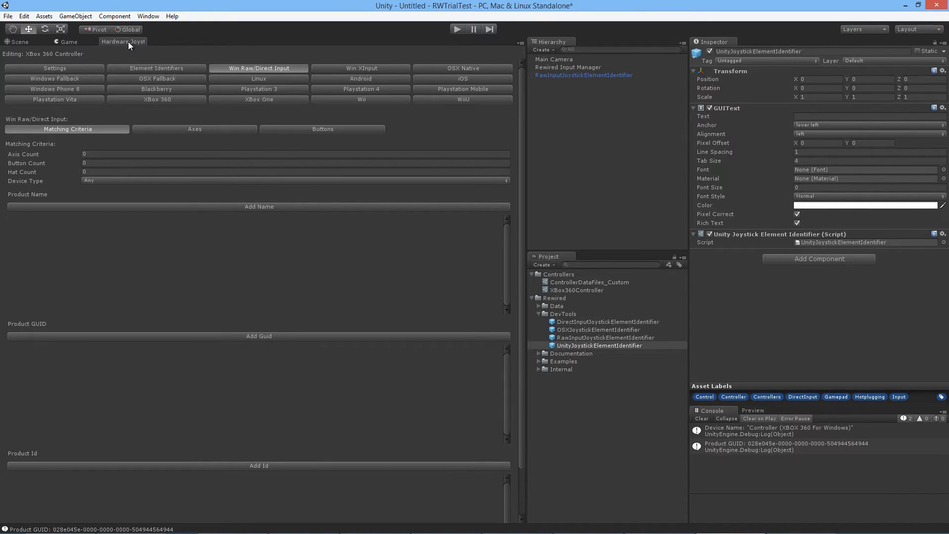
Step: Dock the joystick map editor beside the Game view and widen both panes
left_click_drag(125, 39, 23, 193)
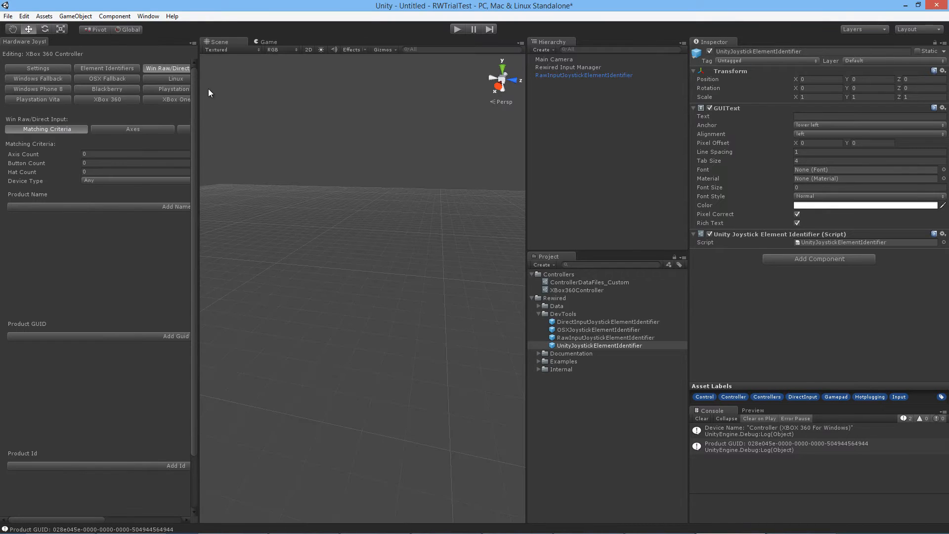
left_click(267, 42)
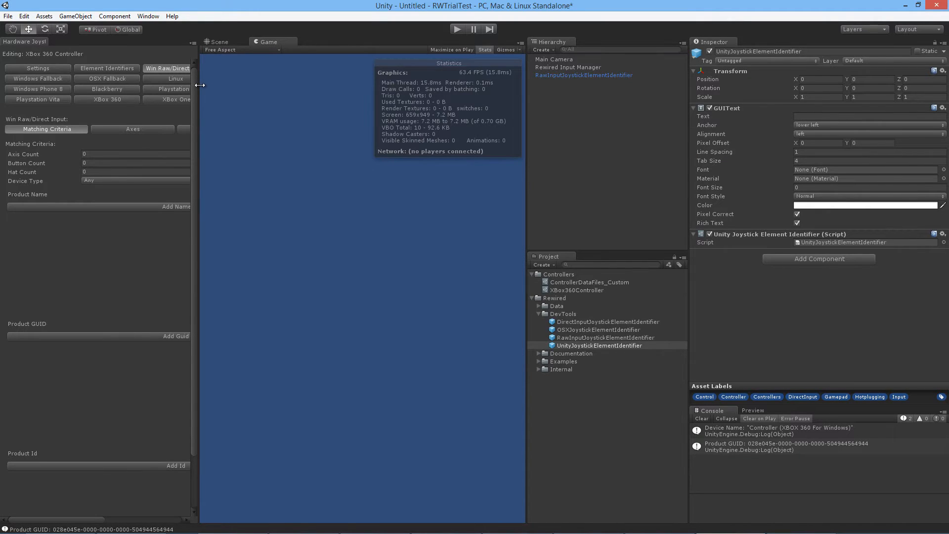
left_click_drag(198, 85, 364, 98)
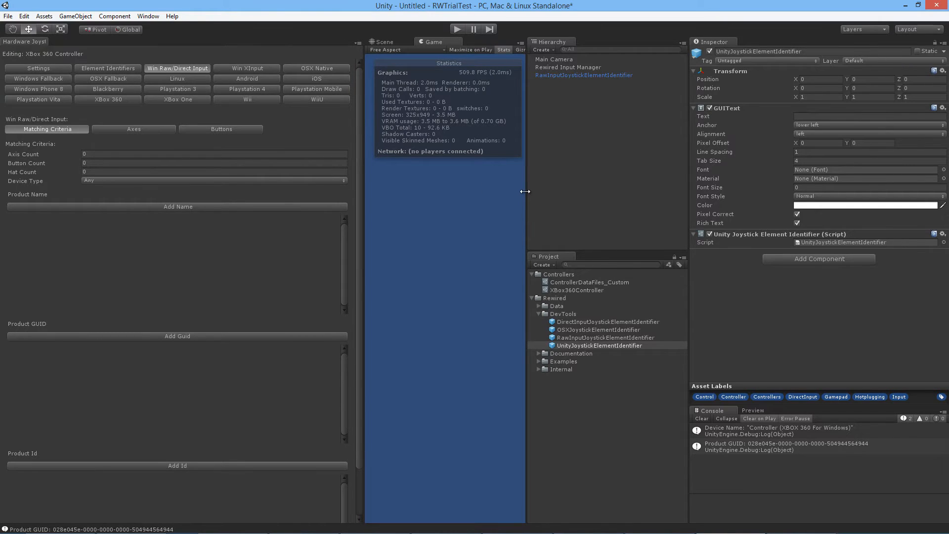
left_click_drag(526, 194, 709, 198)
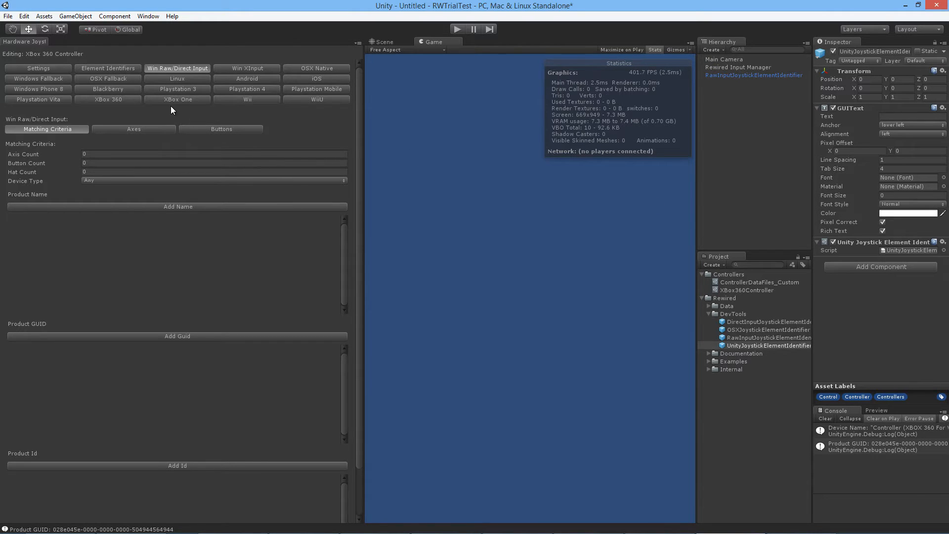
Step: Run the scene and set the matching criteria to Axis Count 5, Button Count 10, Hat Count 1 and Device Type Gamepad
left_click(456, 29)
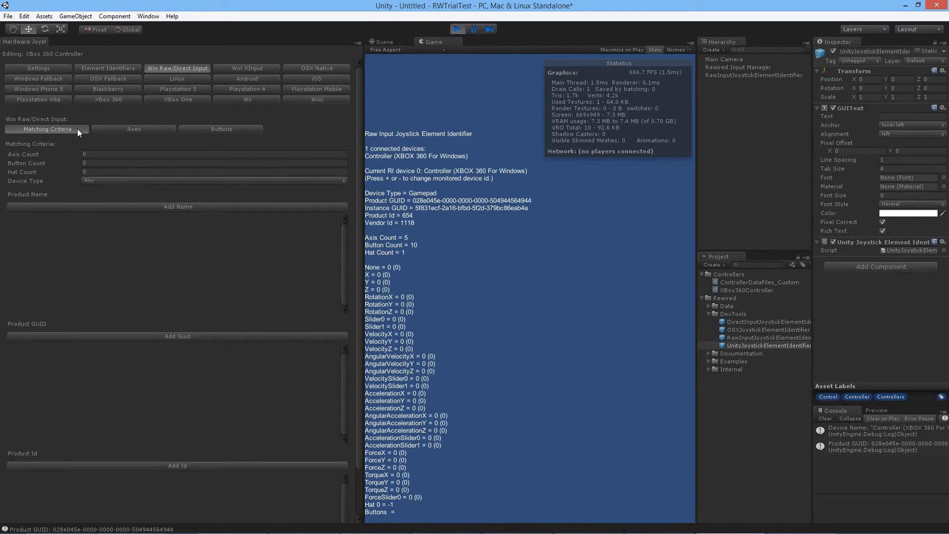
left_click(48, 130)
left_click(98, 154)
type("5")
left_click(99, 162)
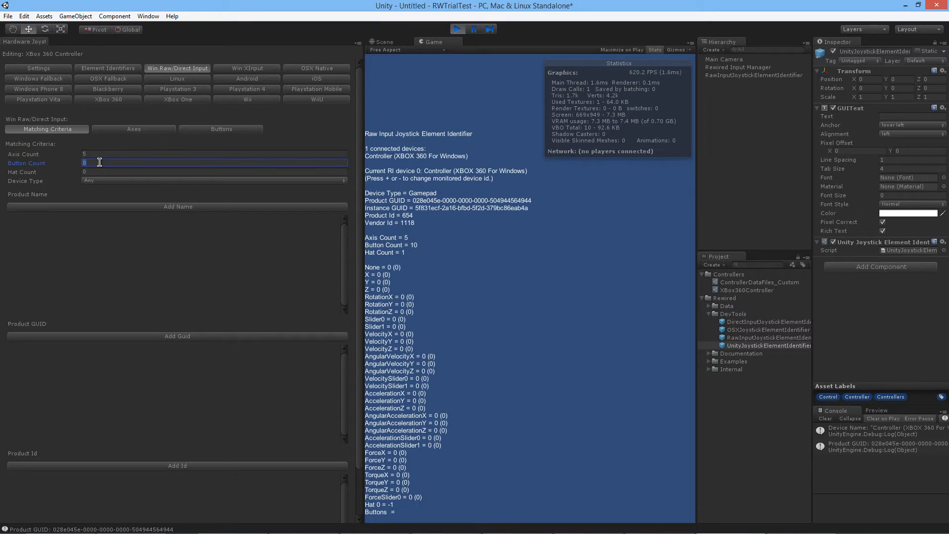
type("10")
key("Tab")
type("1")
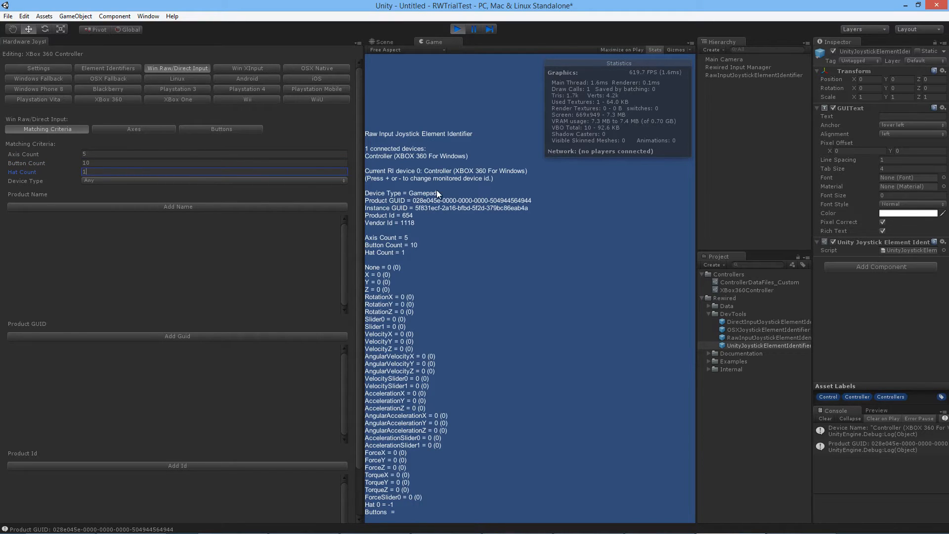
left_click(203, 180)
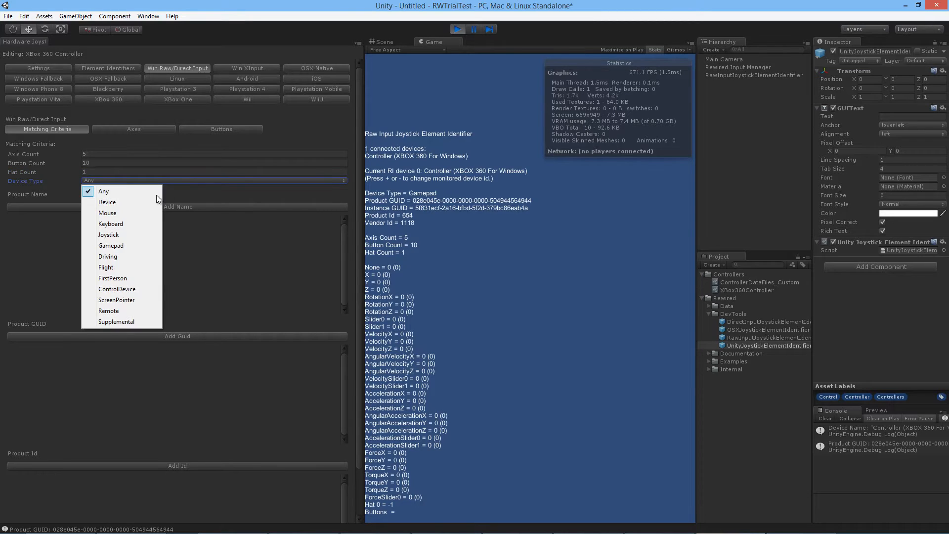
left_click(128, 247)
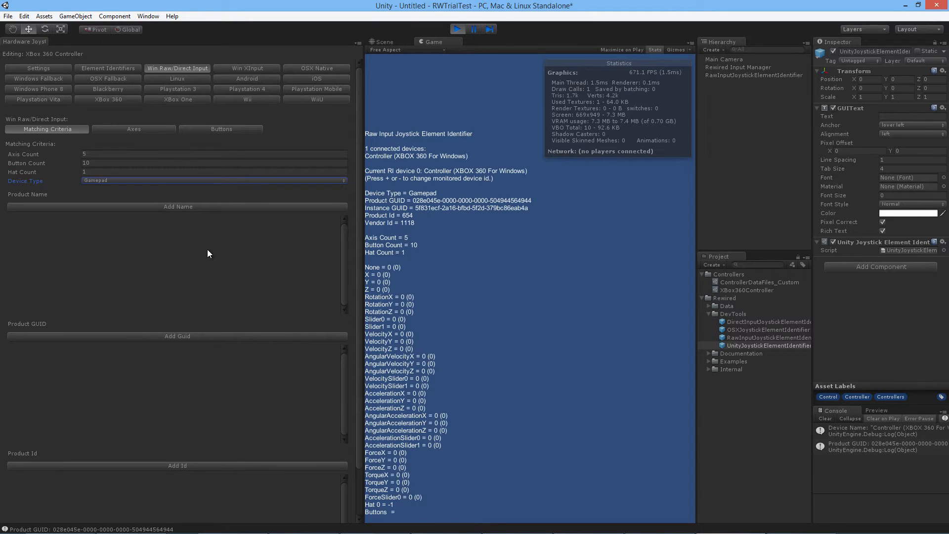
Step: Add a Product Name entry and fill it with the device name copied from the Console log, "Controller (XBOX 360 For Windows)"
left_click(269, 207)
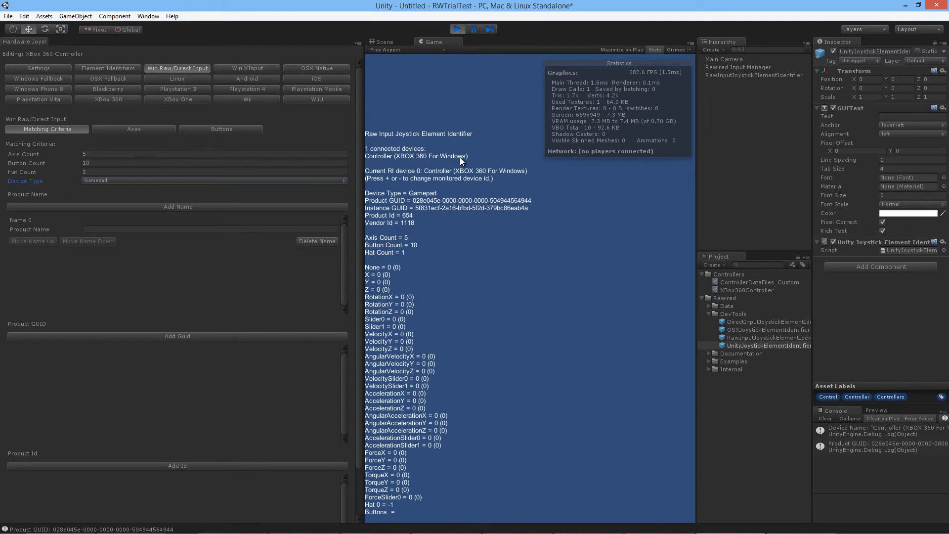
left_click_drag(813, 419, 781, 420)
left_click(861, 431)
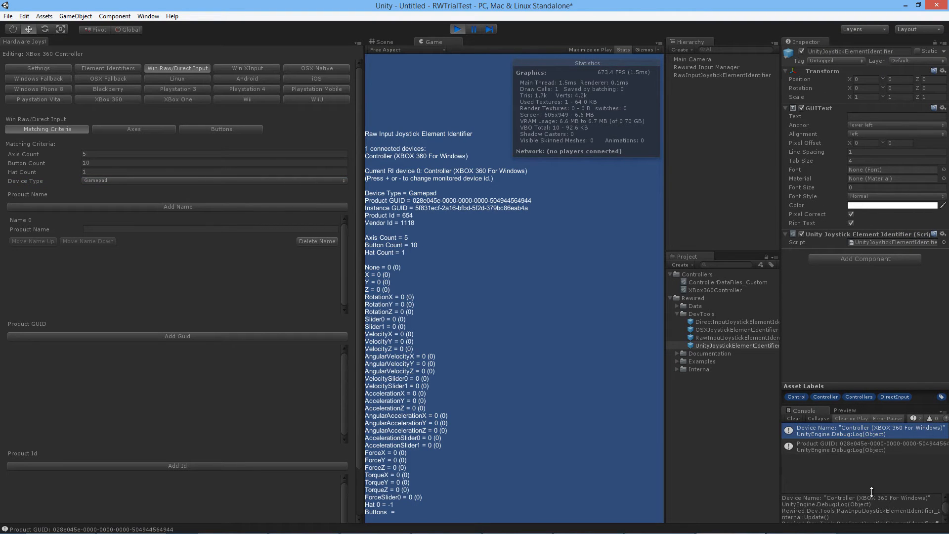
left_click_drag(871, 492, 871, 483)
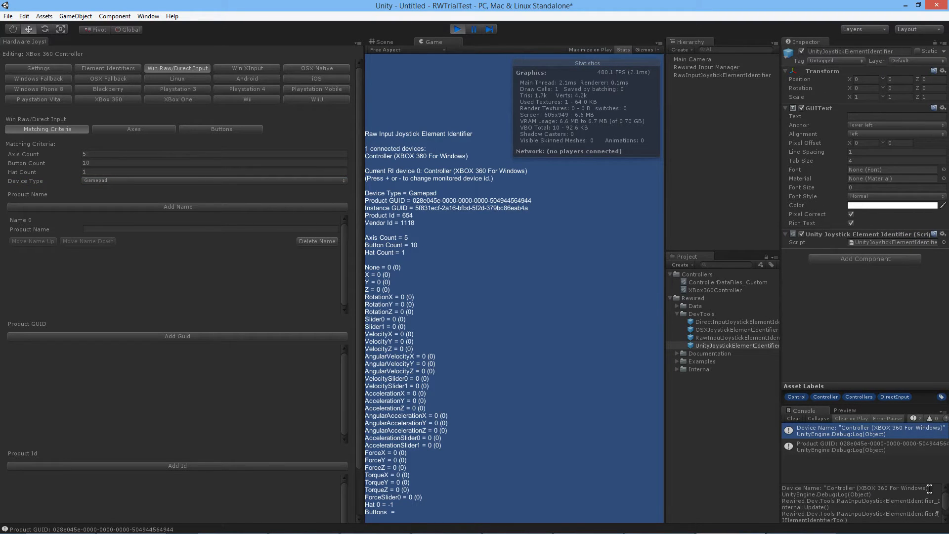
left_click_drag(916, 487, 879, 487)
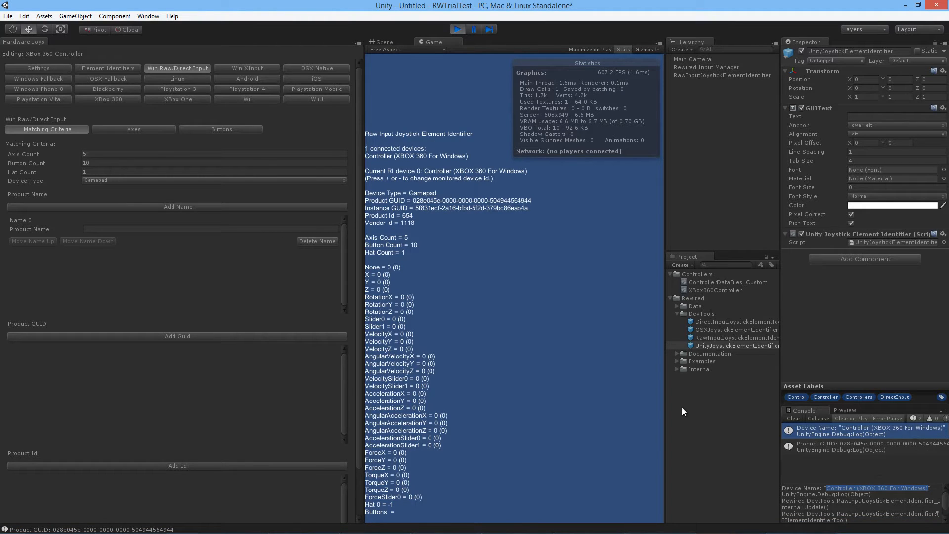
left_click(148, 228)
type("Controller (XBOX 360 For Windows)")
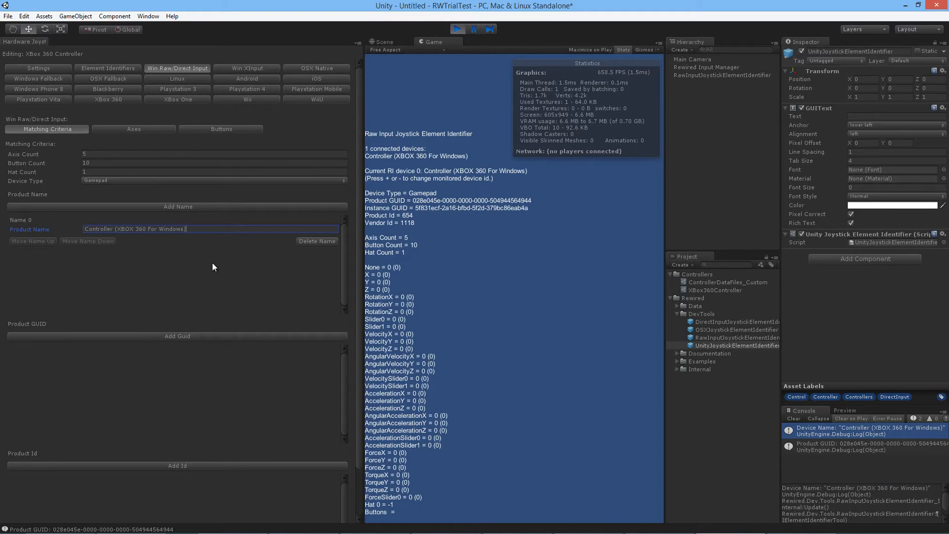
left_click(203, 337)
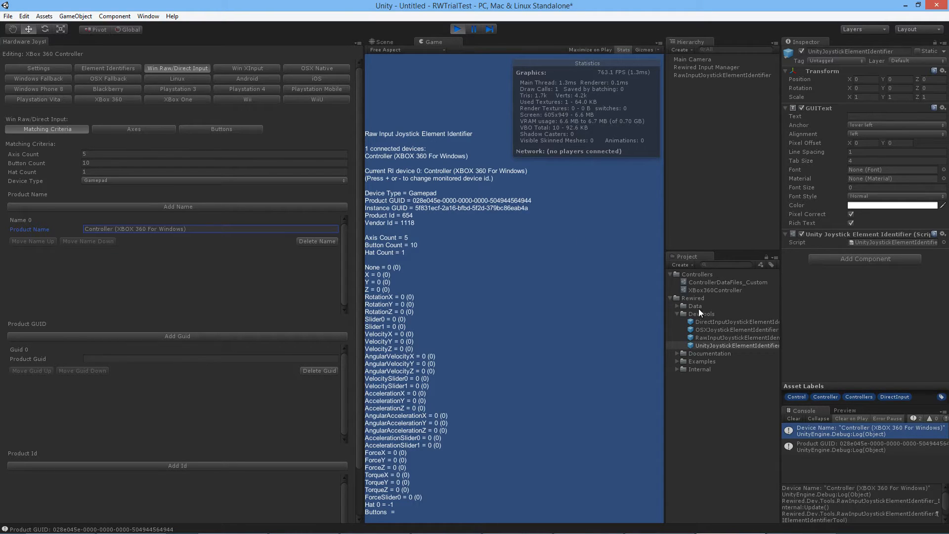
left_click(840, 431)
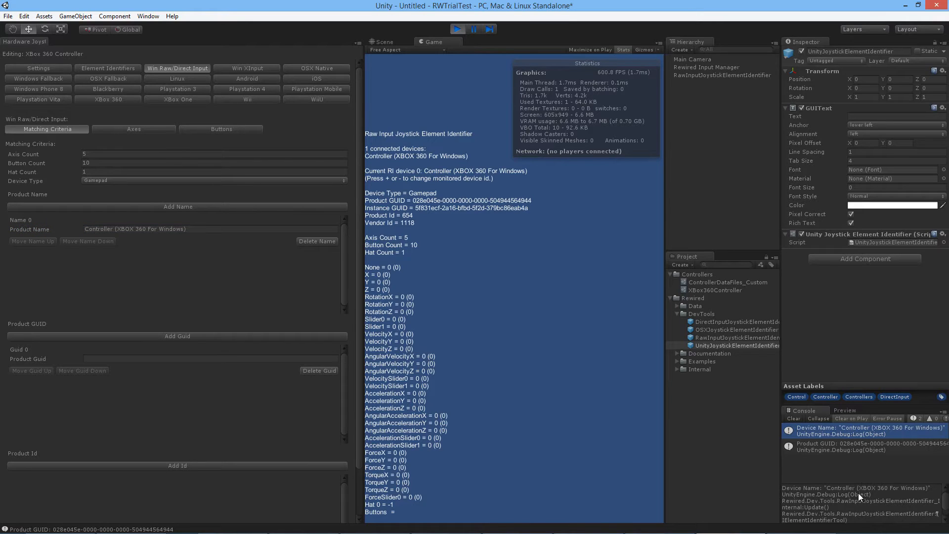
left_click(838, 448)
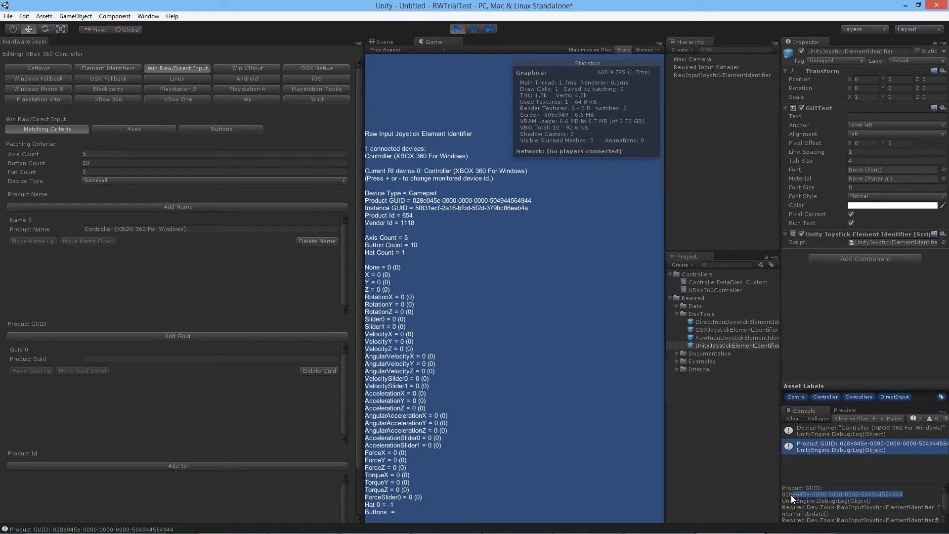
left_click_drag(791, 495, 782, 496)
left_click(150, 359)
key("ctrl+v")
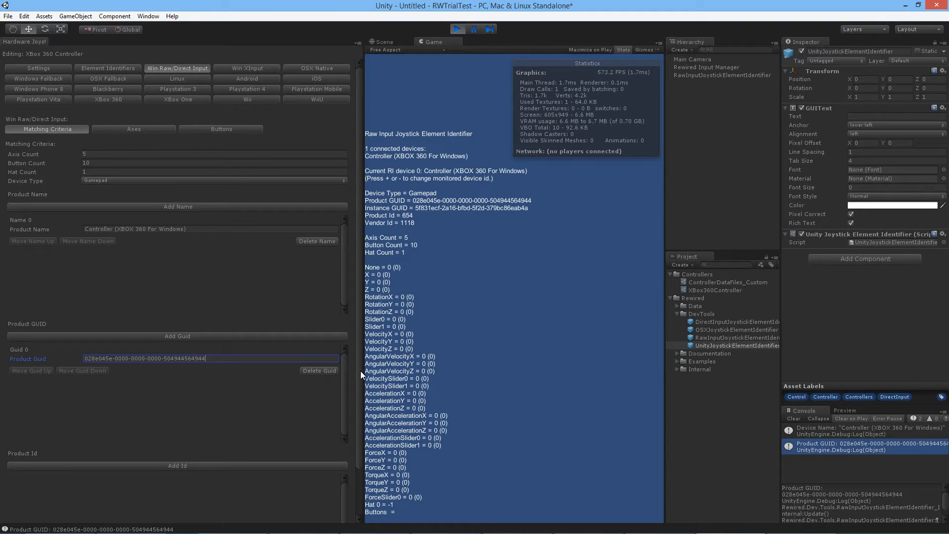
Step: Add a Product Id entry to the matching criteria and set it to 654
left_click_drag(360, 371, 361, 428)
left_click(191, 412)
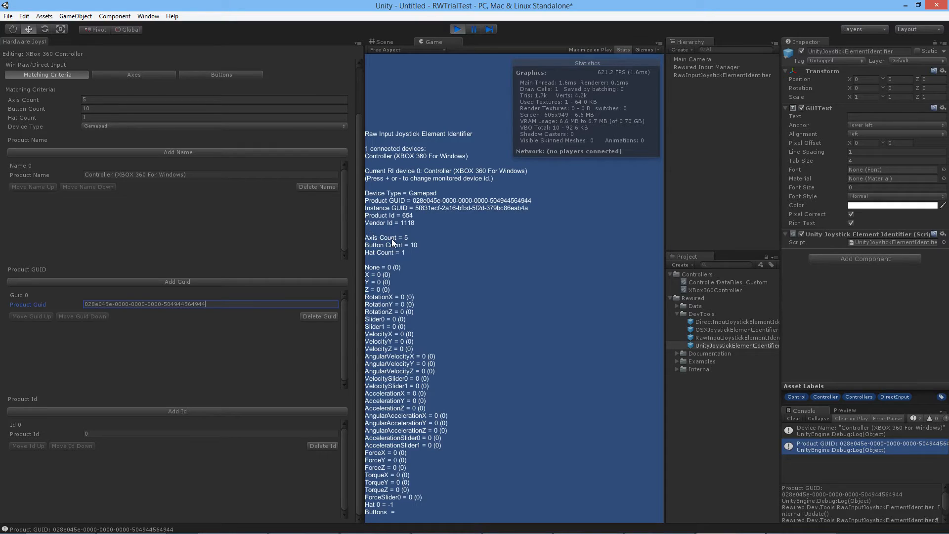
left_click(182, 431)
type("65")
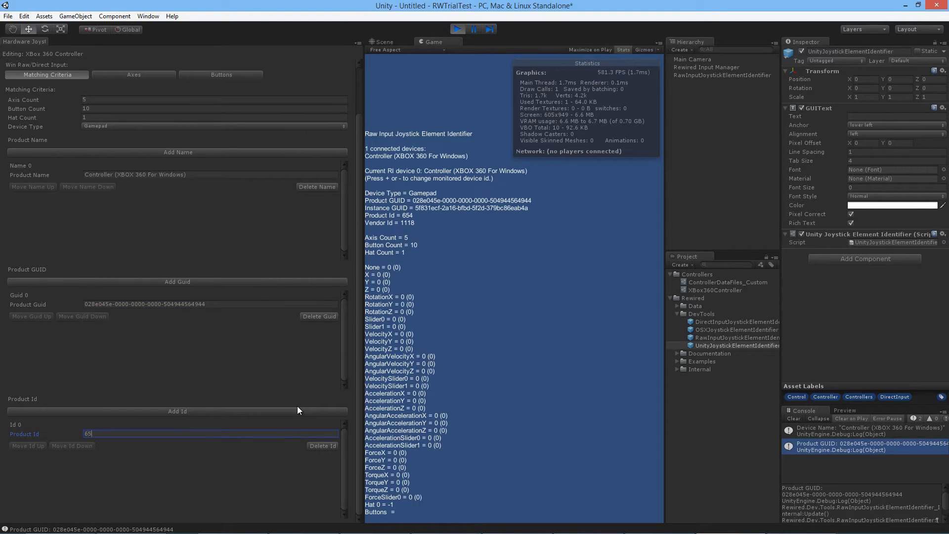
type("4")
Step: Add the first axis to the Win Raw/Direct Input axes, with element identifier Left Stick X and source type Axis
scroll(352, 274, "up", 3)
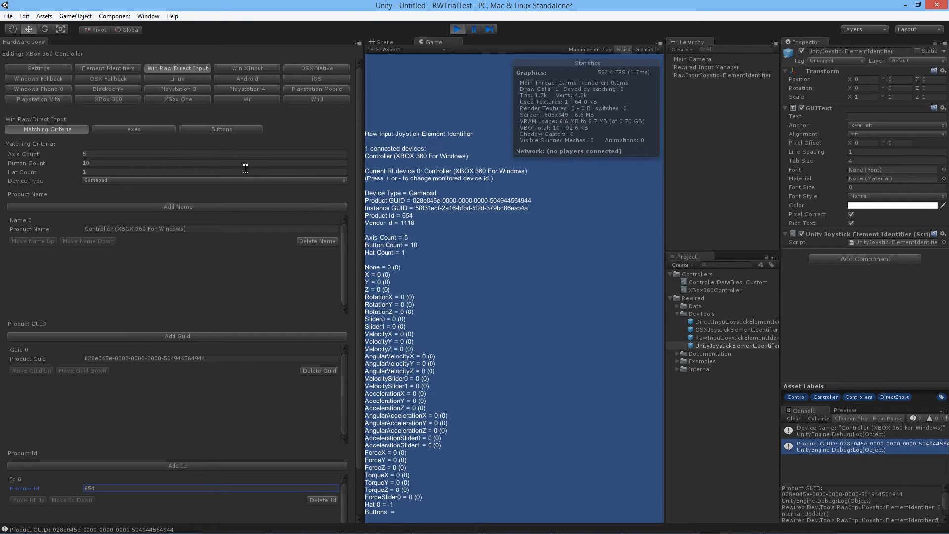
left_click(144, 130)
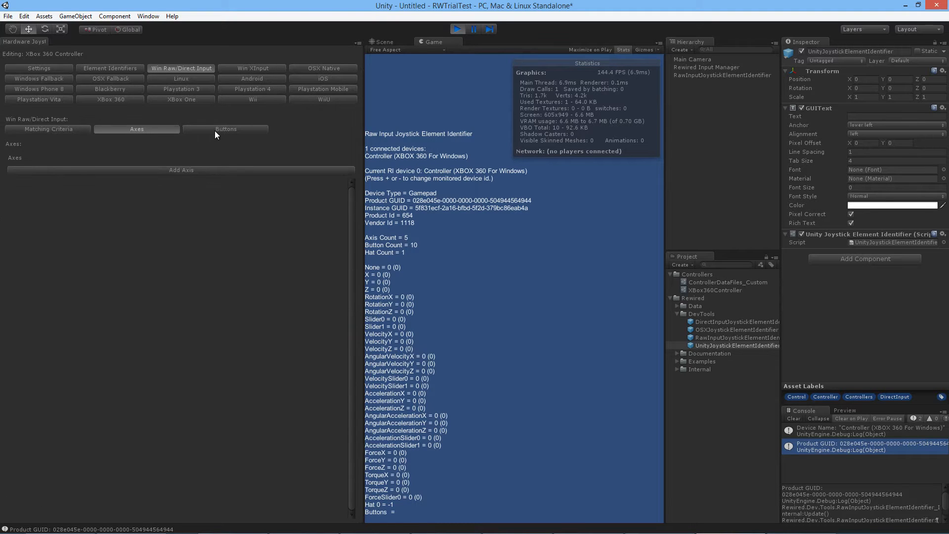
left_click(182, 170)
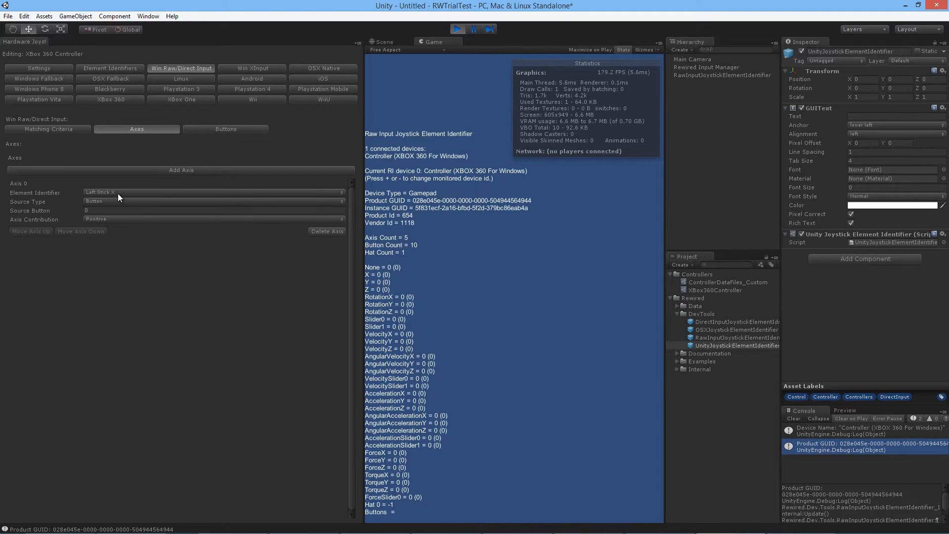
left_click(118, 194)
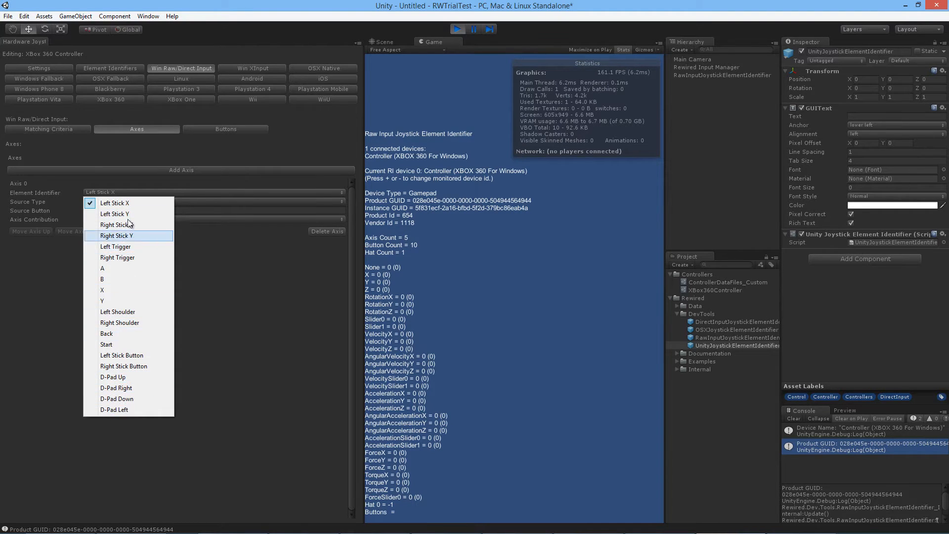
left_click(141, 203)
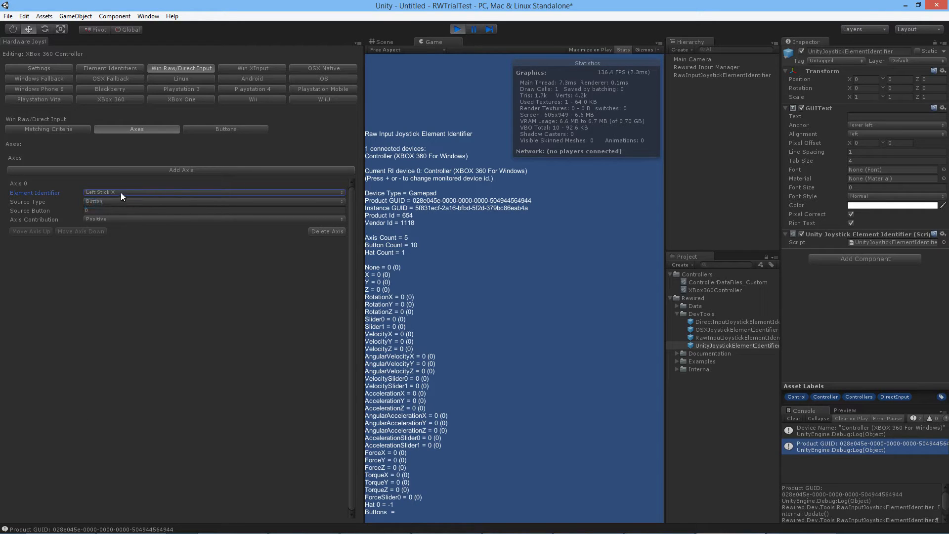
left_click(91, 201)
left_click(108, 224)
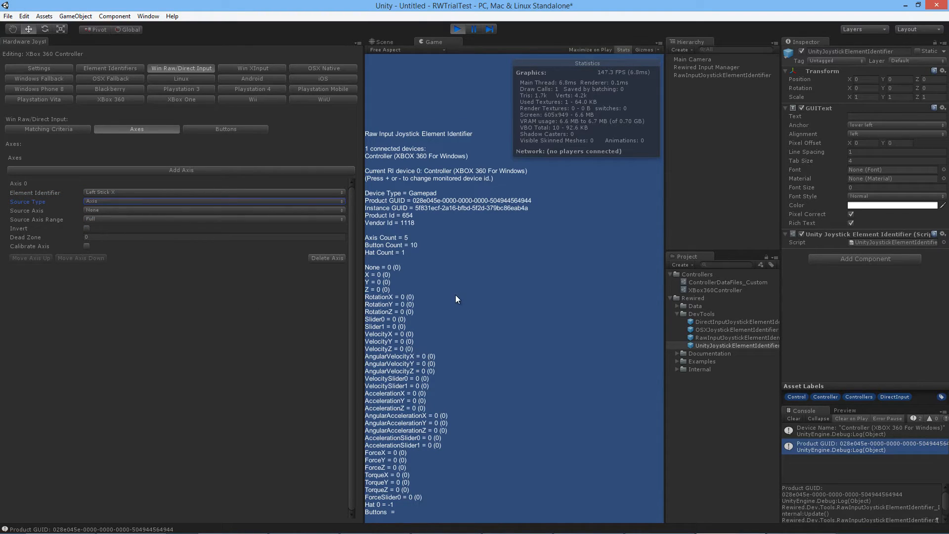
Step: Set the Left Stick X axis to source axis X, source axis range Full and dead zone 0.25
left_click(472, 305)
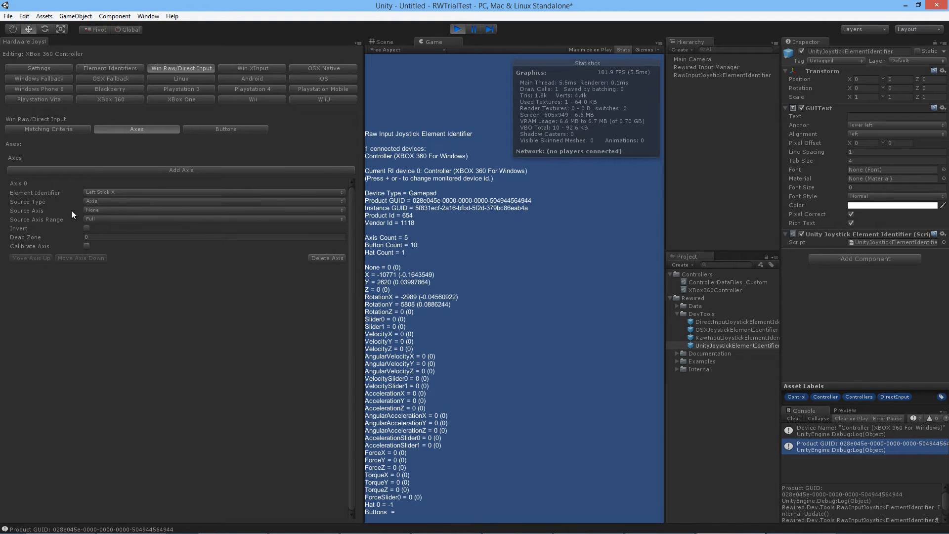
left_click(102, 211)
left_click(104, 189)
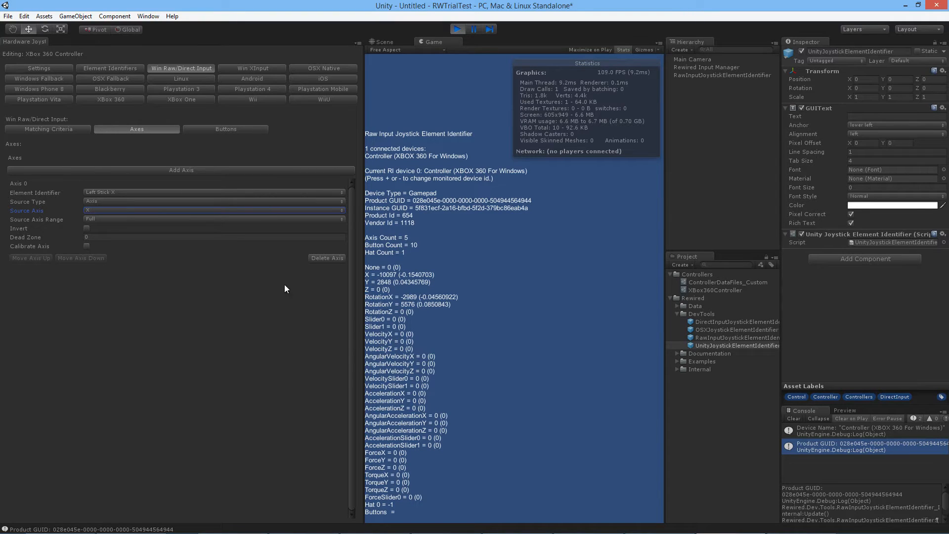
left_click(109, 219)
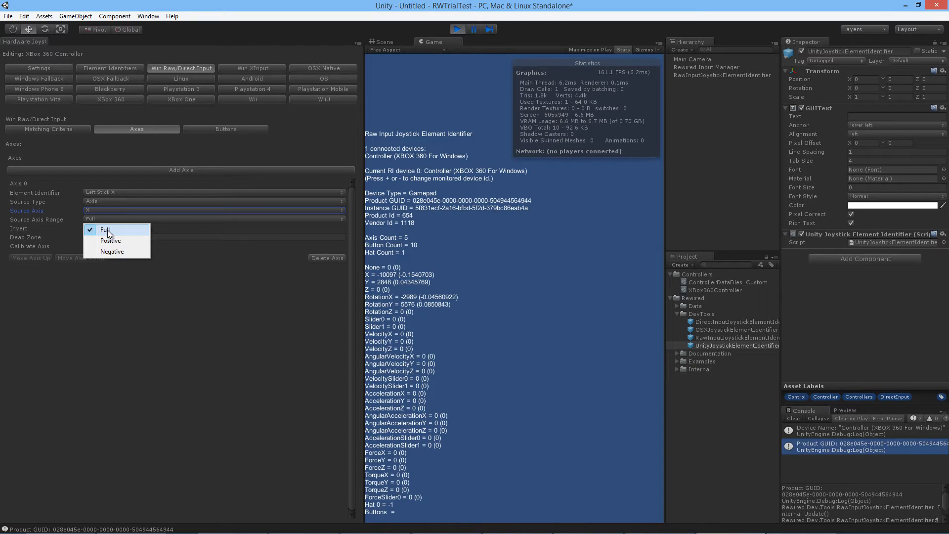
left_click(69, 219)
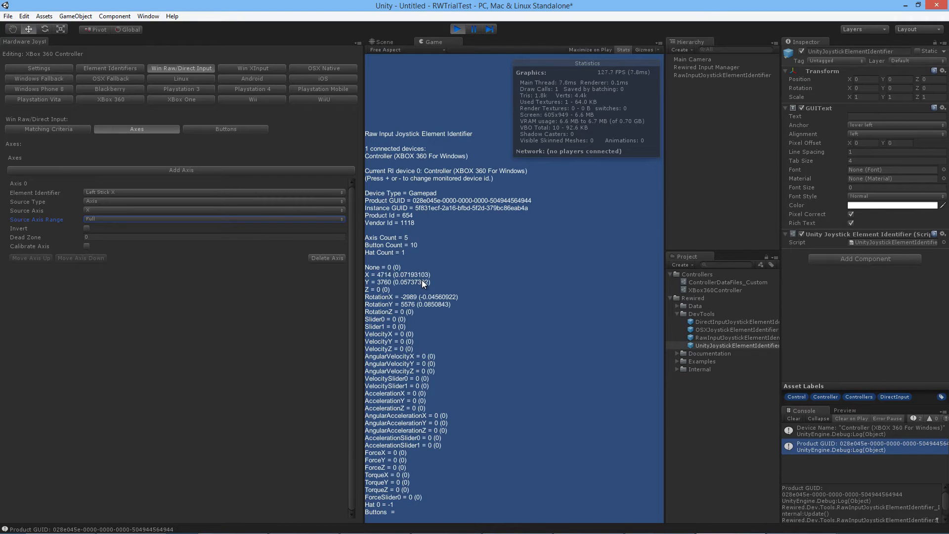
left_click(96, 236)
type("0.25")
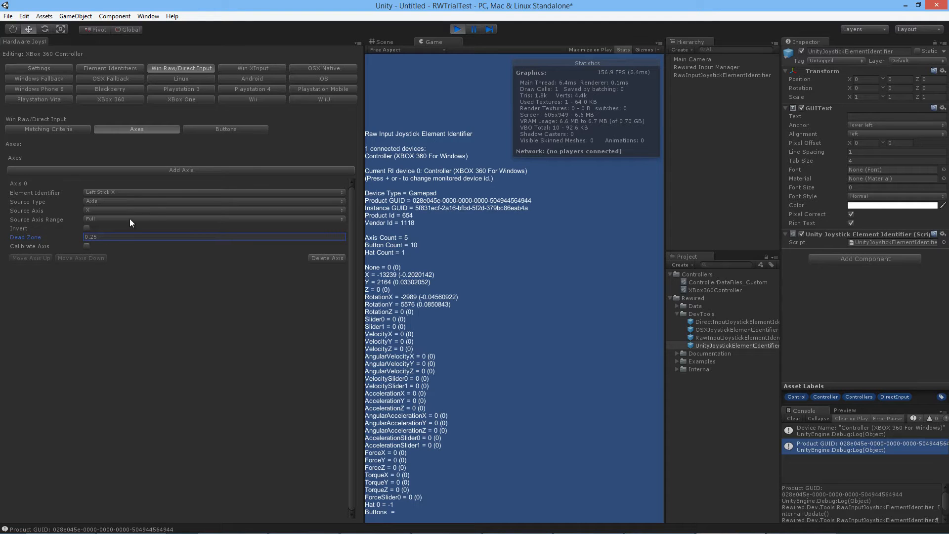
Step: Add a second axis with element identifier Left Stick Y and source axis Y, and enable Invert for it
left_click(181, 170)
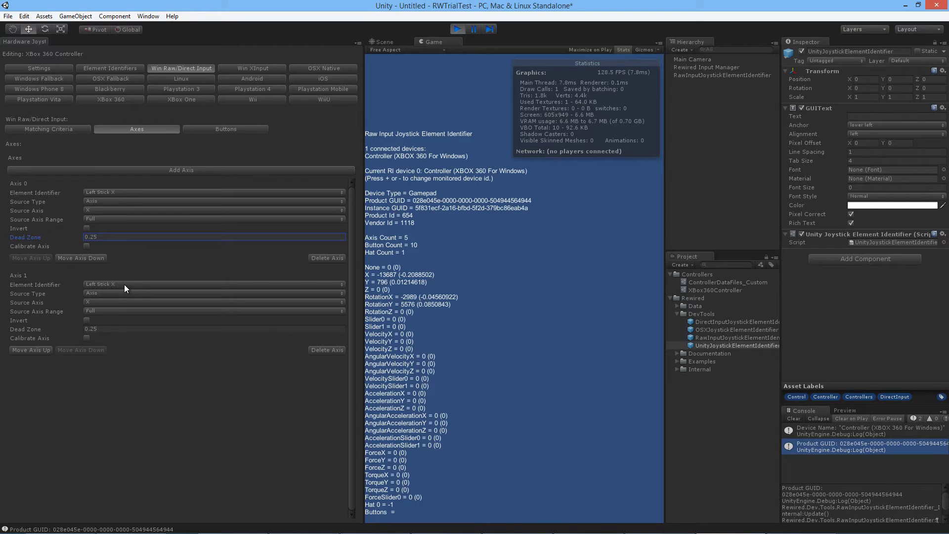
left_click(125, 284)
left_click(132, 306)
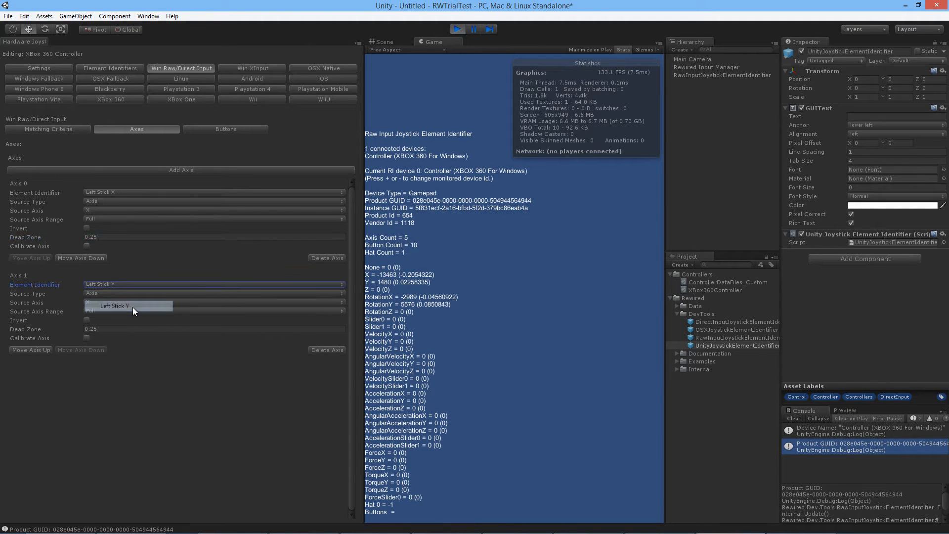
left_click(426, 285)
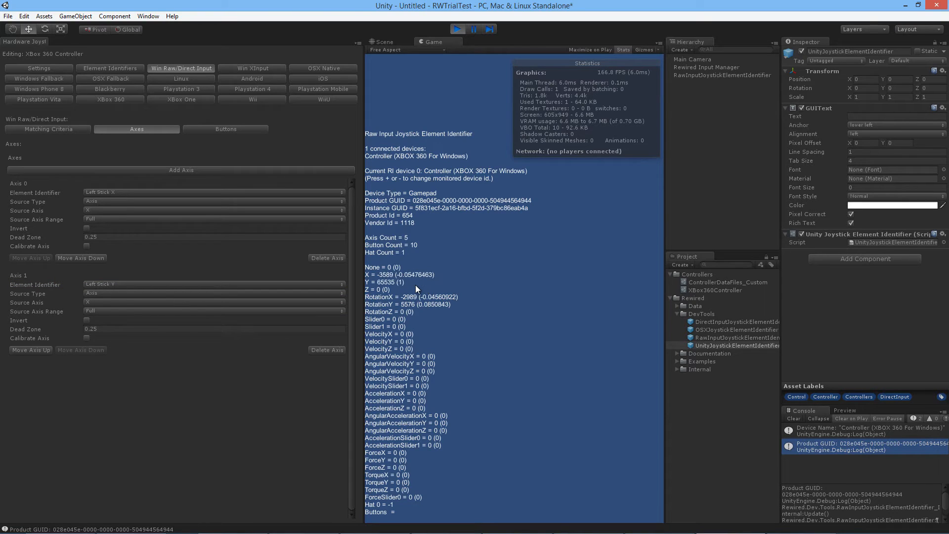
left_click(89, 301)
left_click(98, 301)
left_click(122, 200)
left_click(87, 320)
Step: Add two more axes and assign them the element identifiers Right Stick X and Right Stick Y
double_click(149, 170)
scroll(138, 365, "down", 3)
left_click(132, 348)
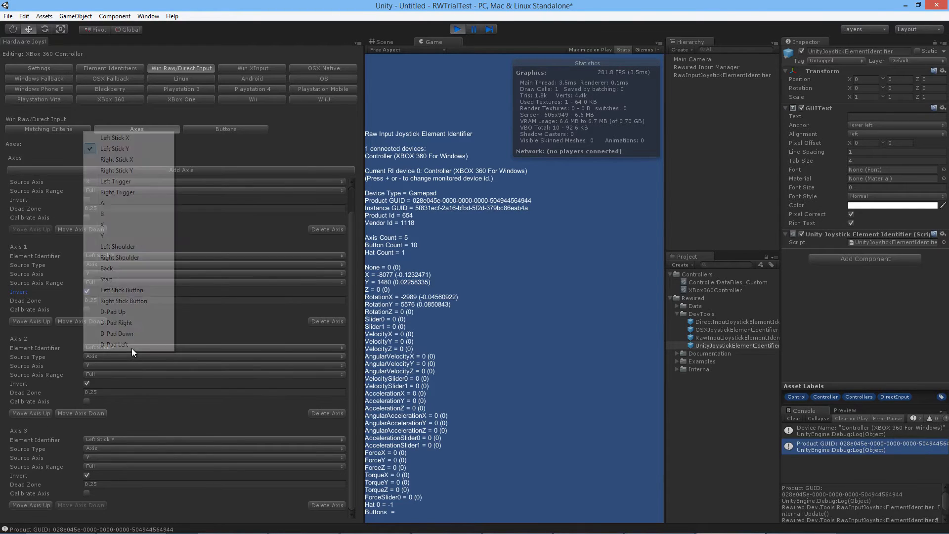
left_click(134, 159)
left_click(136, 439)
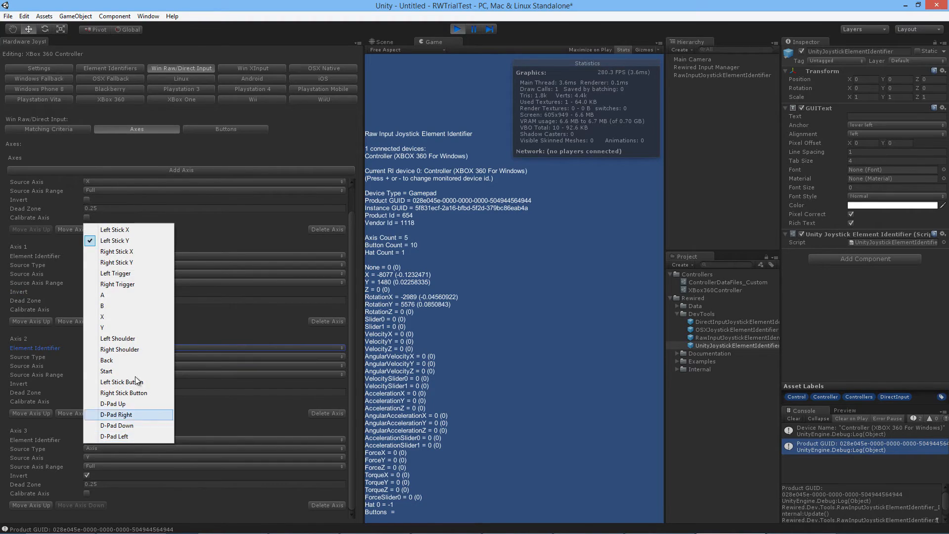
left_click(133, 262)
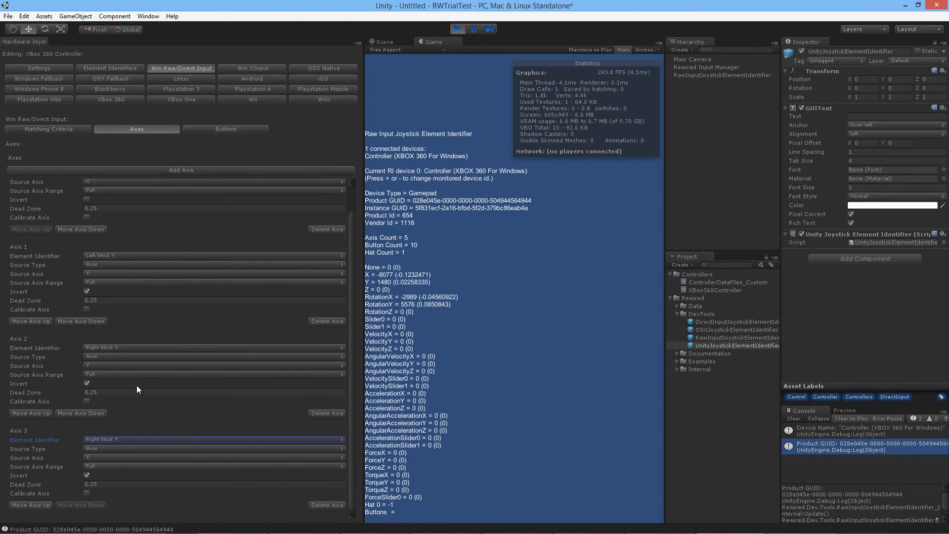
Step: Set the Right Stick X axis to source axis RotationX and disable its Invert option
left_click(466, 313)
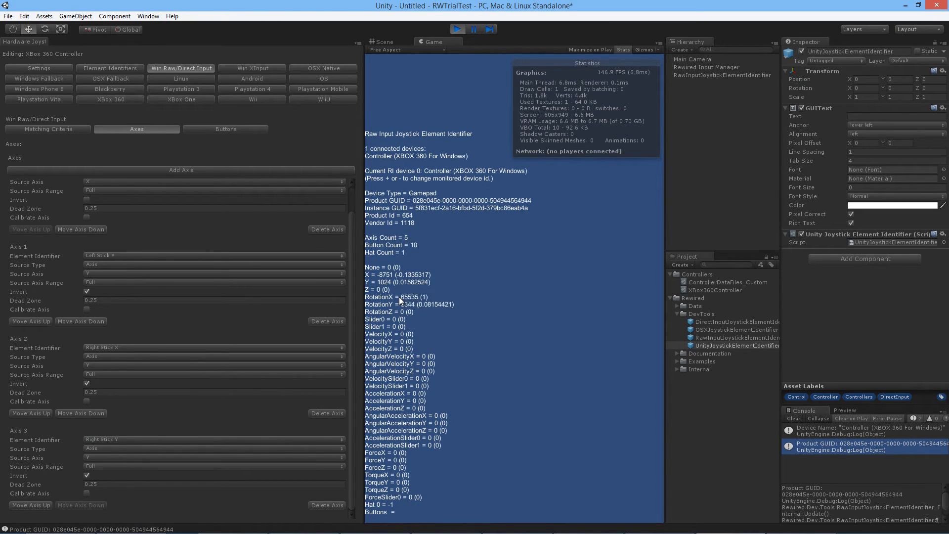
left_click(91, 365)
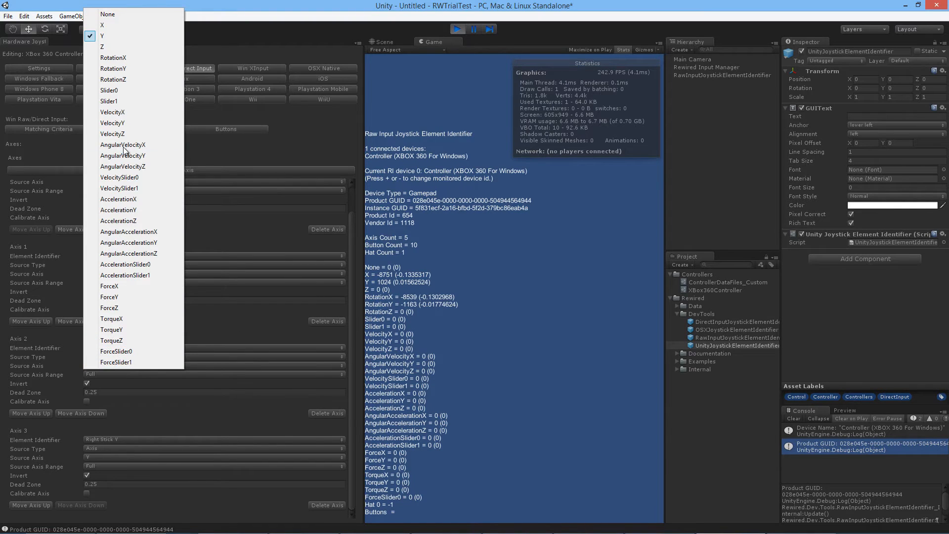
left_click(127, 59)
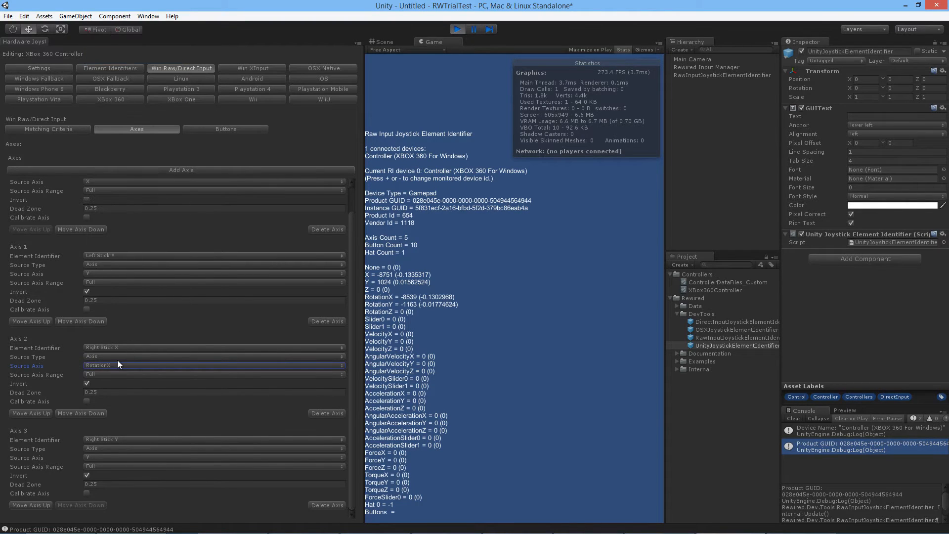
left_click(87, 383)
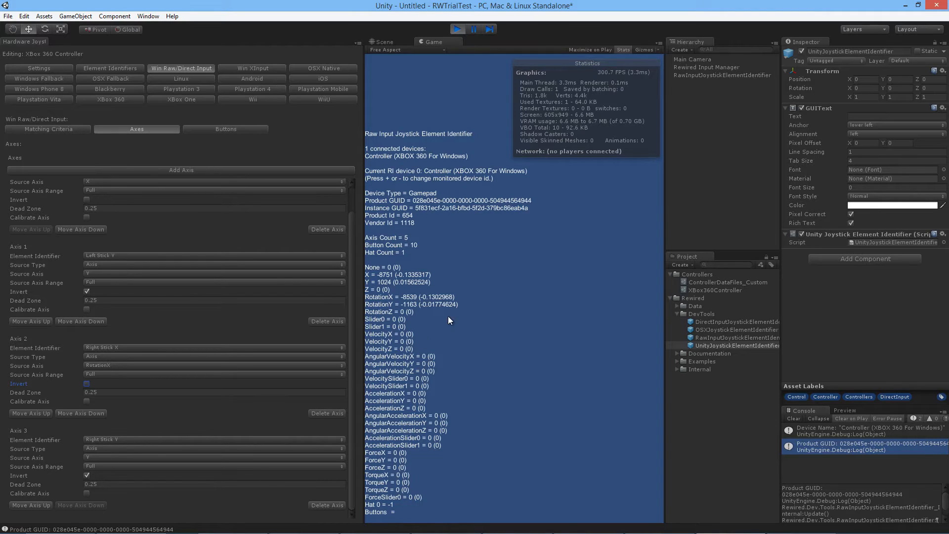
Step: Set the Right Stick Y axis to source axis RotationY
left_click(485, 297)
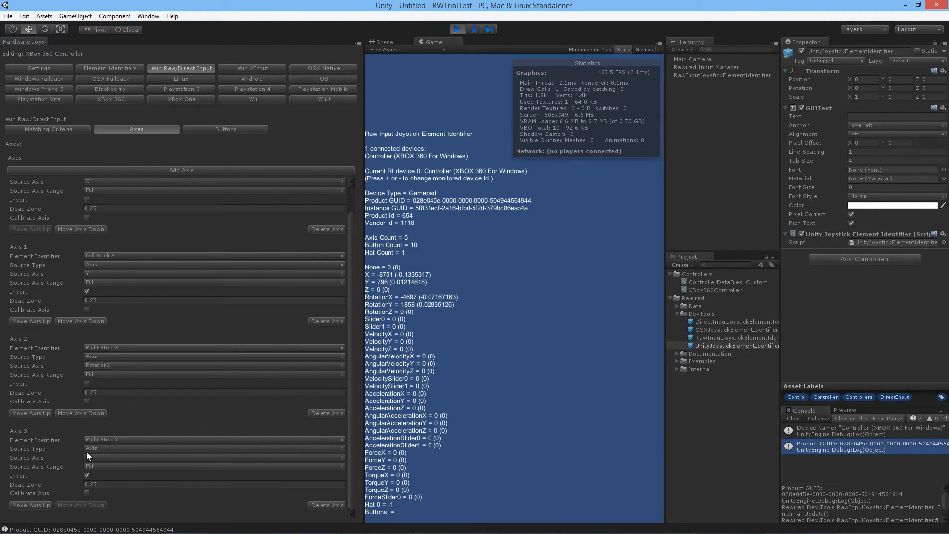
left_click(102, 457)
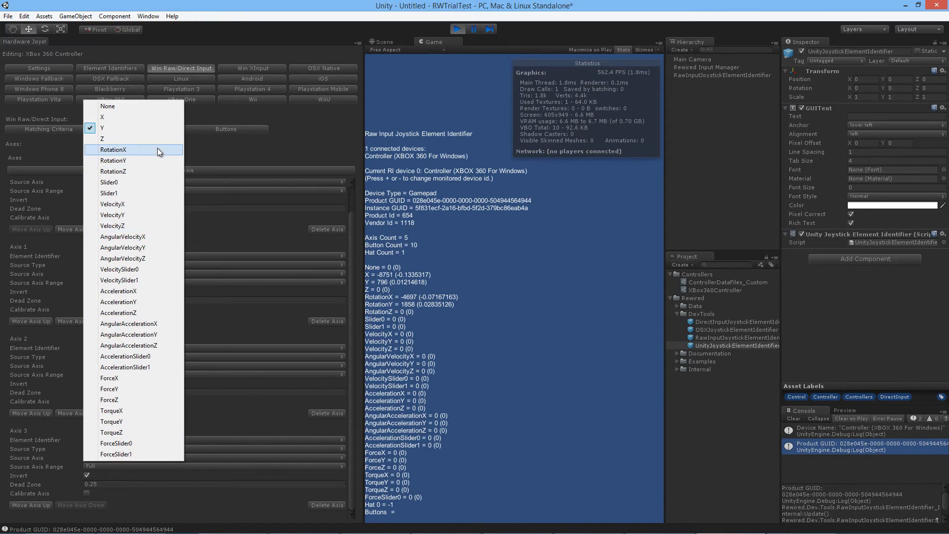
left_click(161, 161)
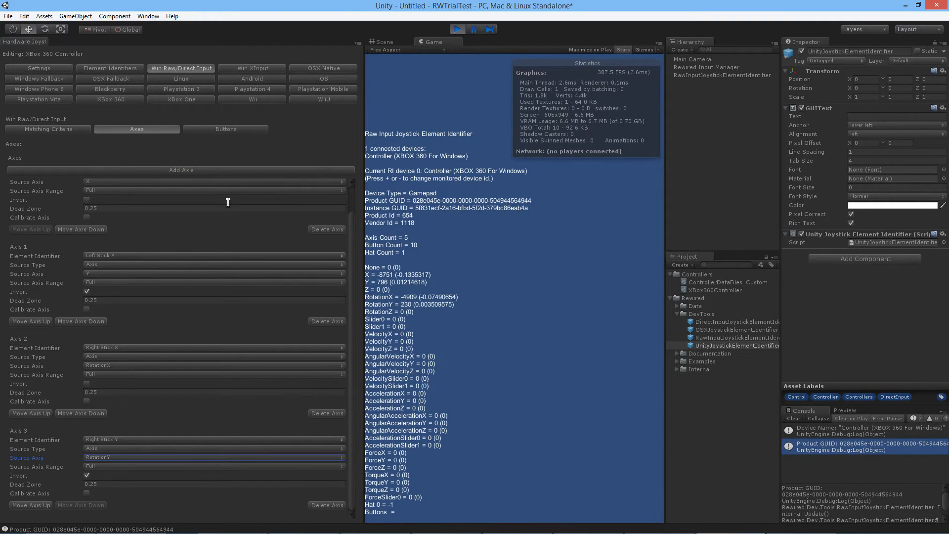
Step: Add two more axes with element identifiers Left Trigger and Right Trigger, turning off Invert on the Left Trigger axis before adding the second
left_click(197, 170)
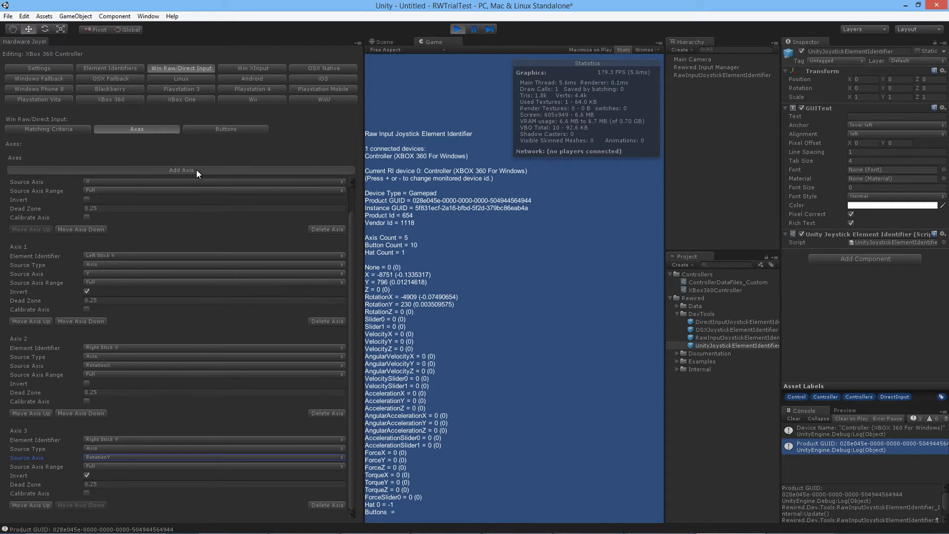
left_click(125, 439)
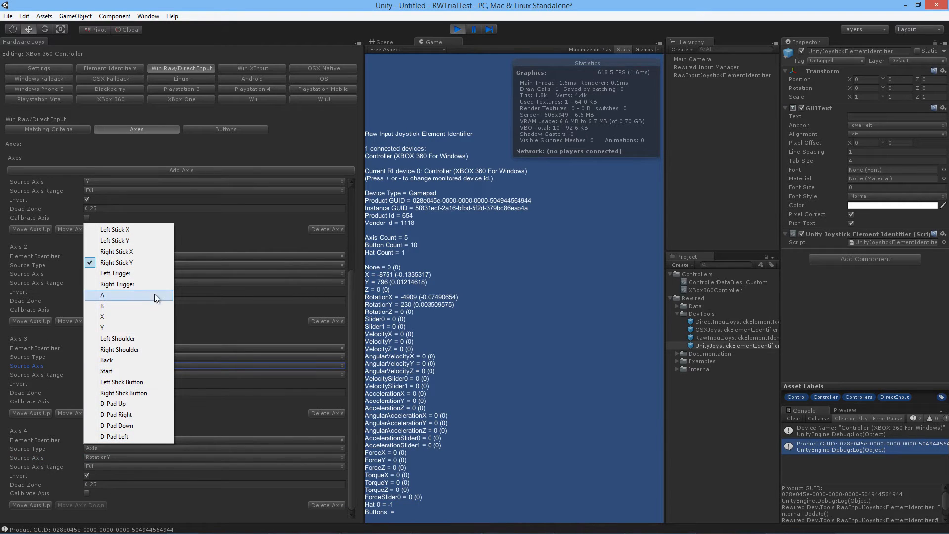
left_click(136, 274)
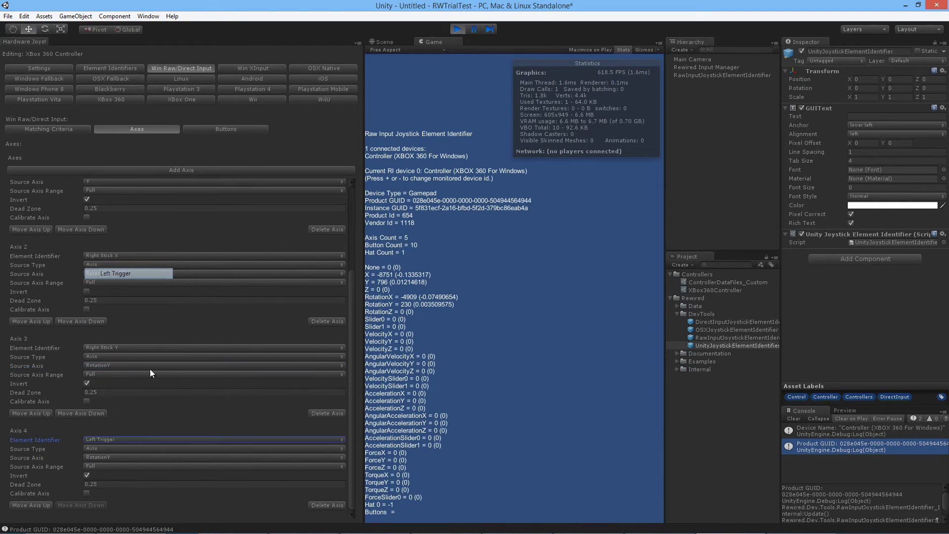
left_click(87, 475)
left_click(196, 170)
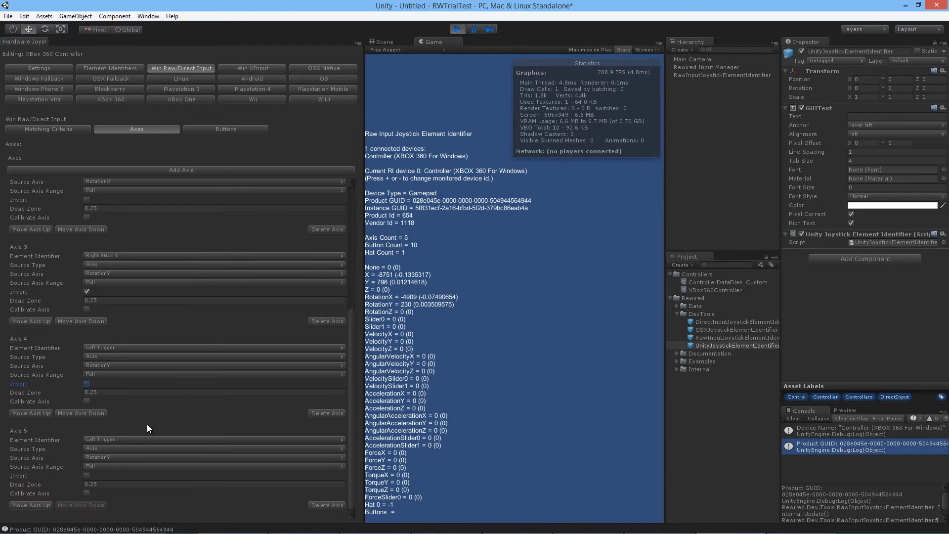
left_click(107, 437)
left_click(129, 288)
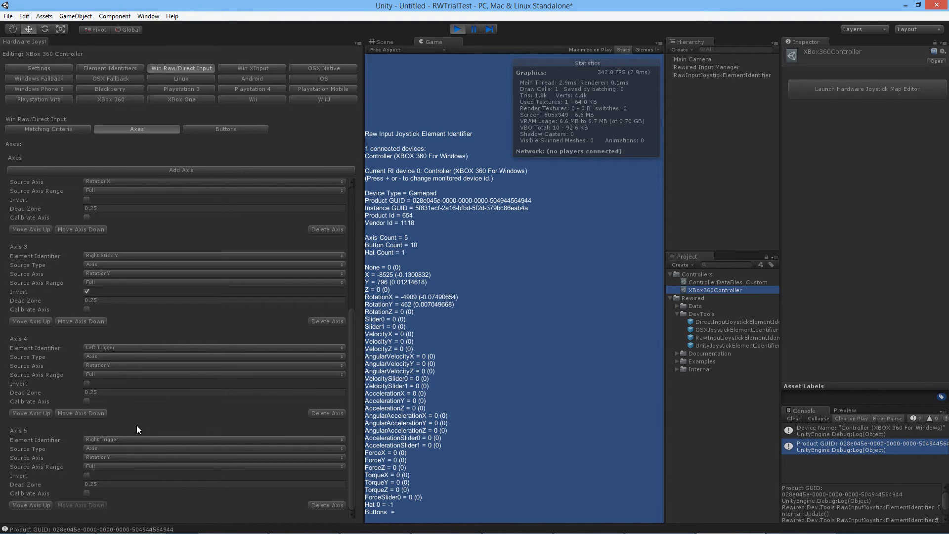
Step: Set the Left Trigger axis to source axis Z with a Positive source axis range and a dead zone of 0.05
left_click(111, 366)
left_click(123, 50)
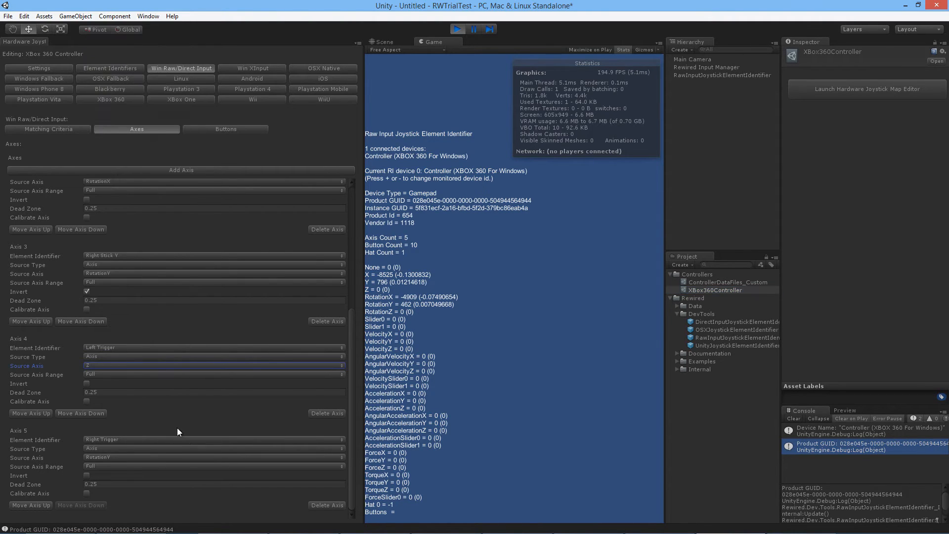
left_click(103, 375)
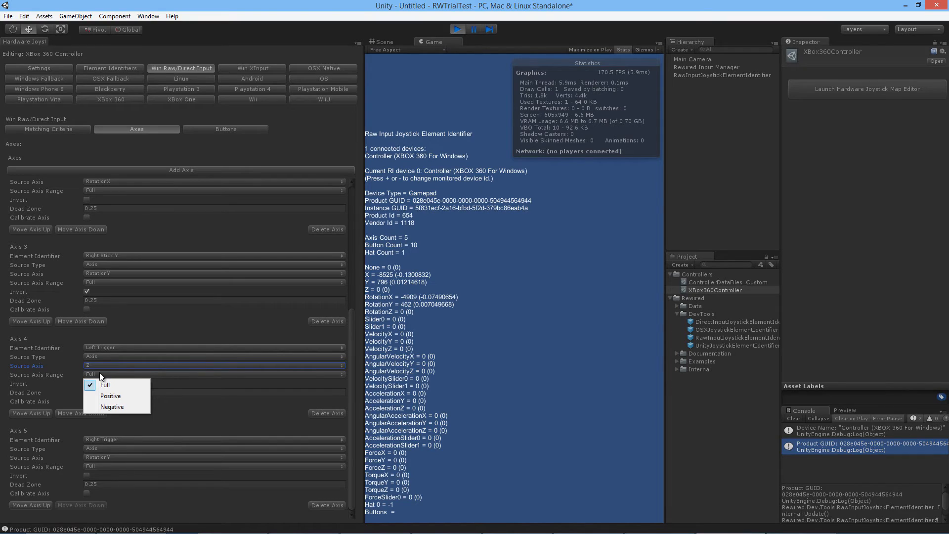
left_click(113, 396)
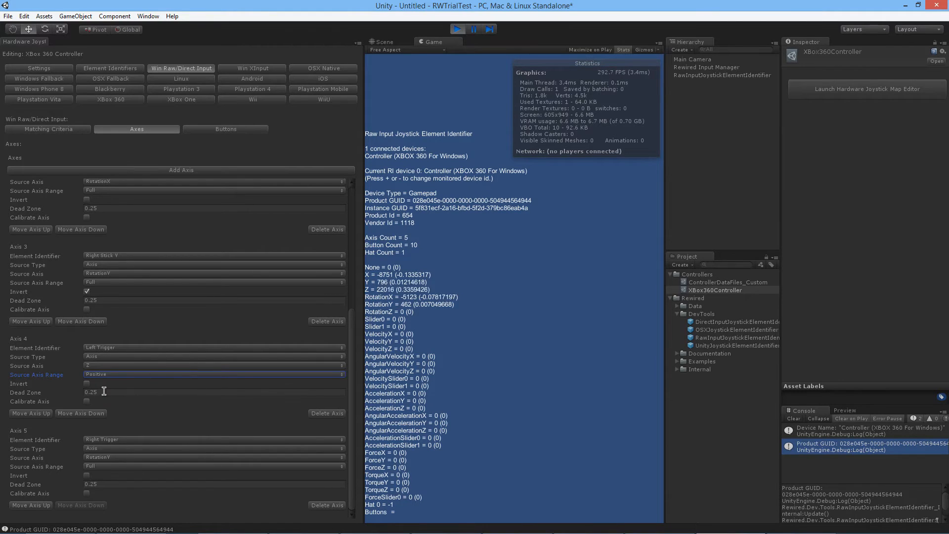
left_click(149, 391)
type("0.05")
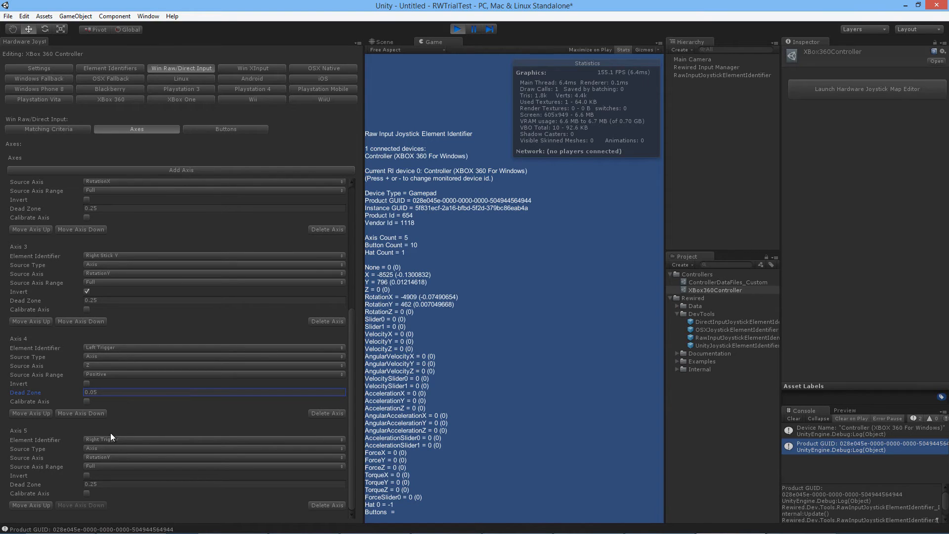
Step: Set the Right Trigger axis to source axis Z, range Negative, Invert enabled and dead zone 0.05, with Calibrate Axis left off
left_click(99, 457)
left_click(140, 138)
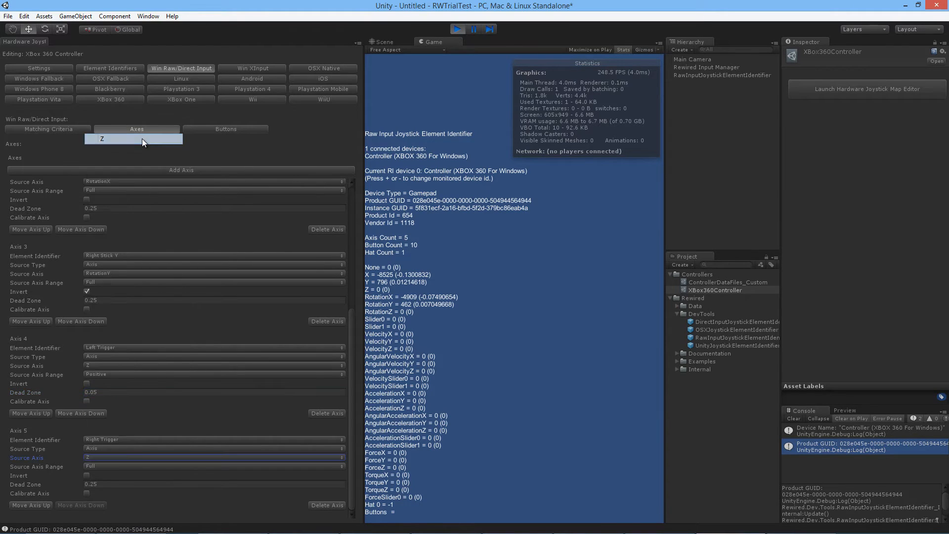
left_click(96, 465)
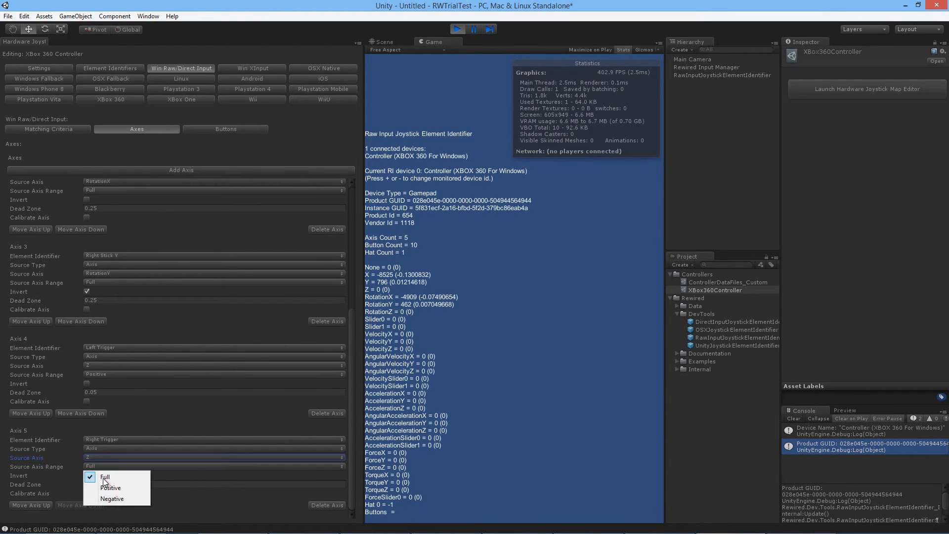
left_click(114, 503)
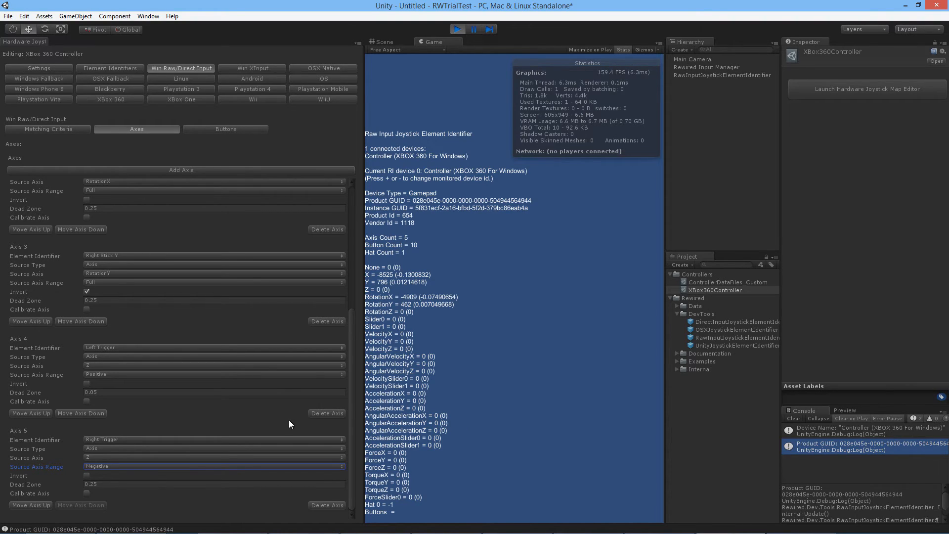
left_click(87, 475)
left_click(101, 483)
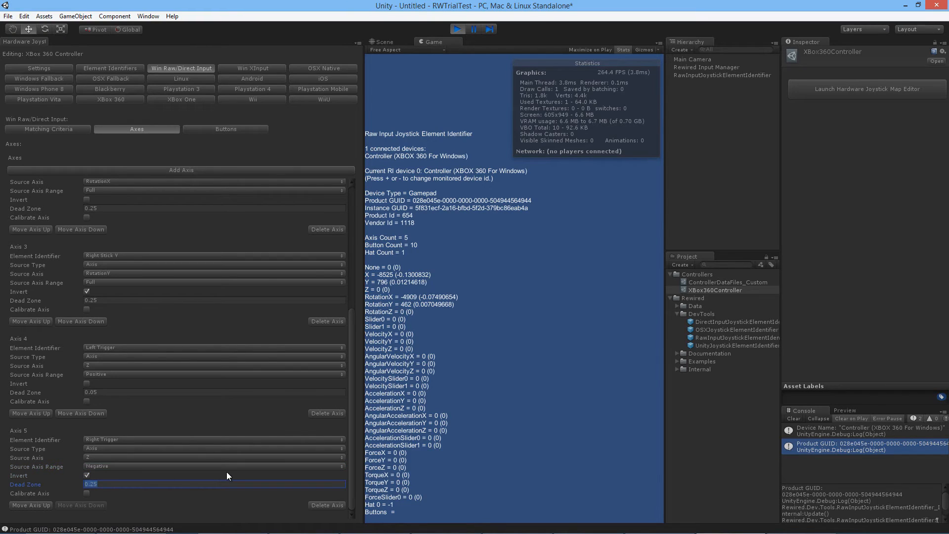
type("0.05")
left_click(87, 494)
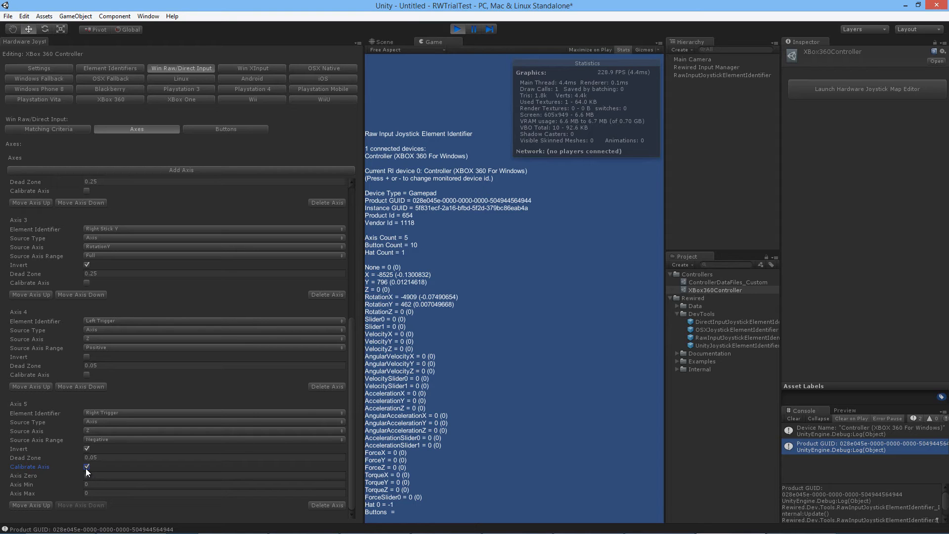
left_click(86, 467)
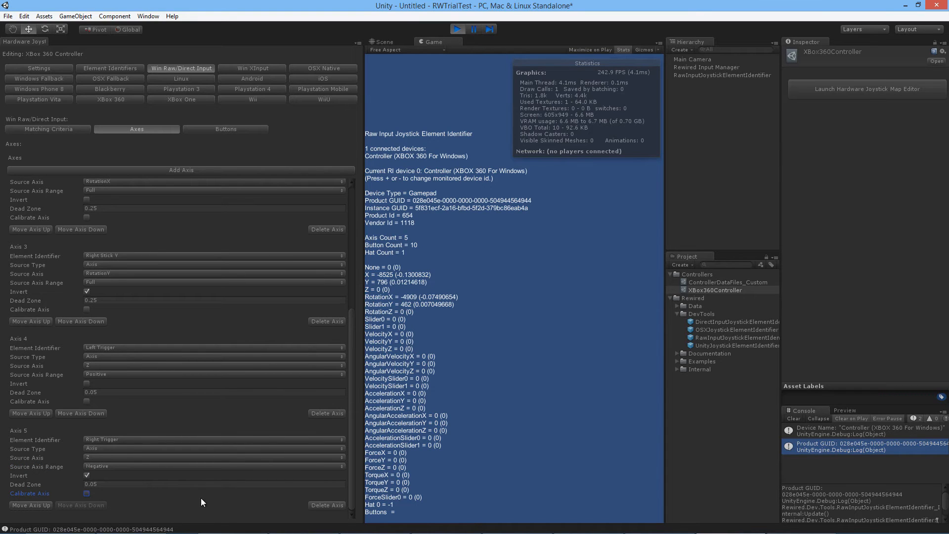
Step: Add the first button to the Win Raw/Direct Input map with element identifier A and source button 0
left_click(234, 131)
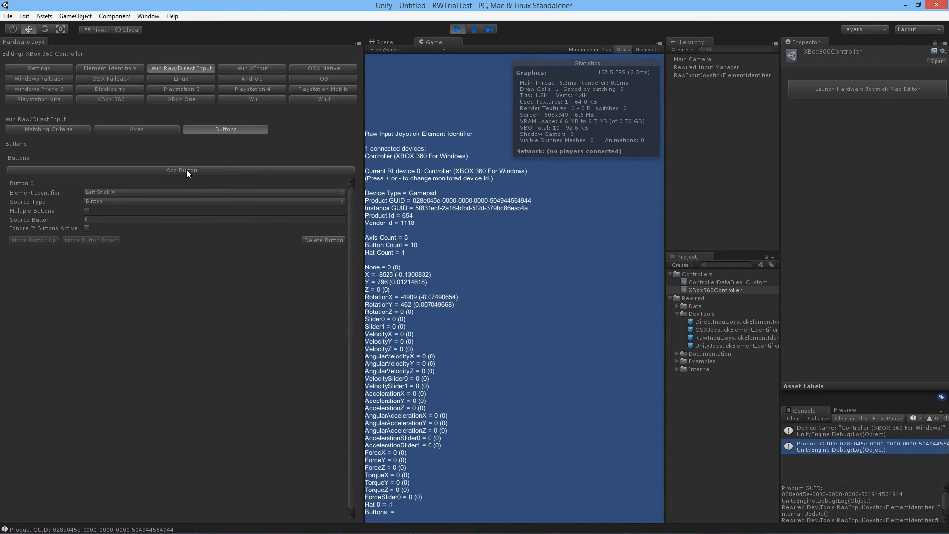
left_click(145, 192)
left_click(129, 268)
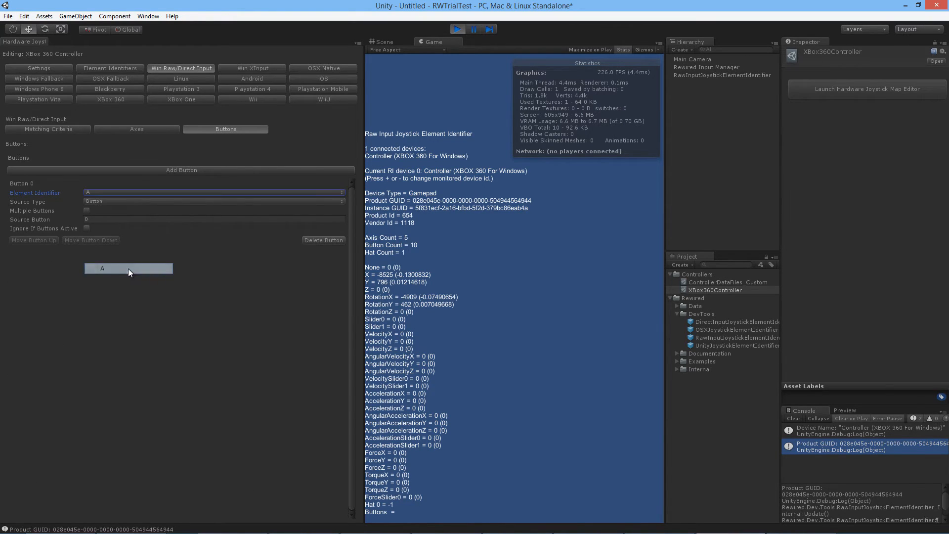
left_click(470, 306)
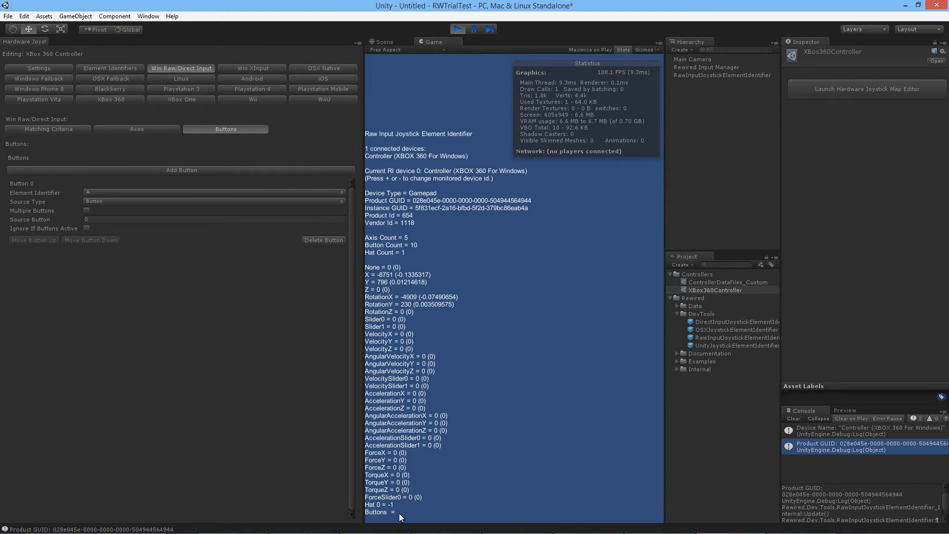
left_click(93, 220)
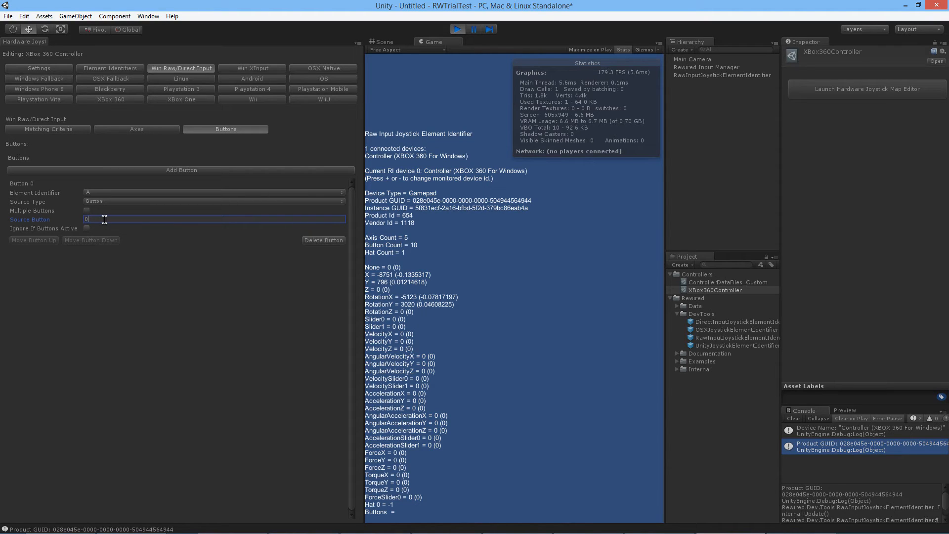
Step: Try the Multiple Buttons and Ignore If Buttons Active options on the A button, switching each one back off
left_click(87, 211)
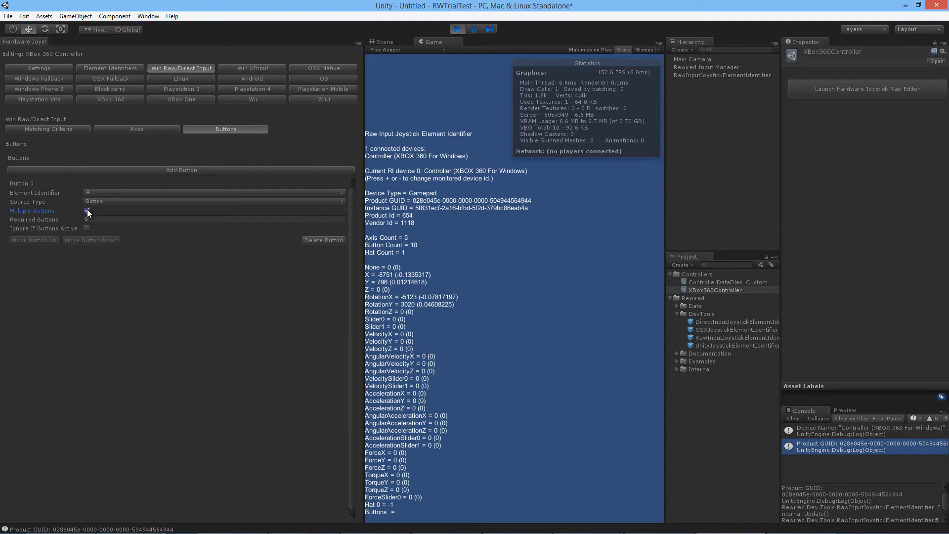
left_click(87, 210)
left_click(86, 228)
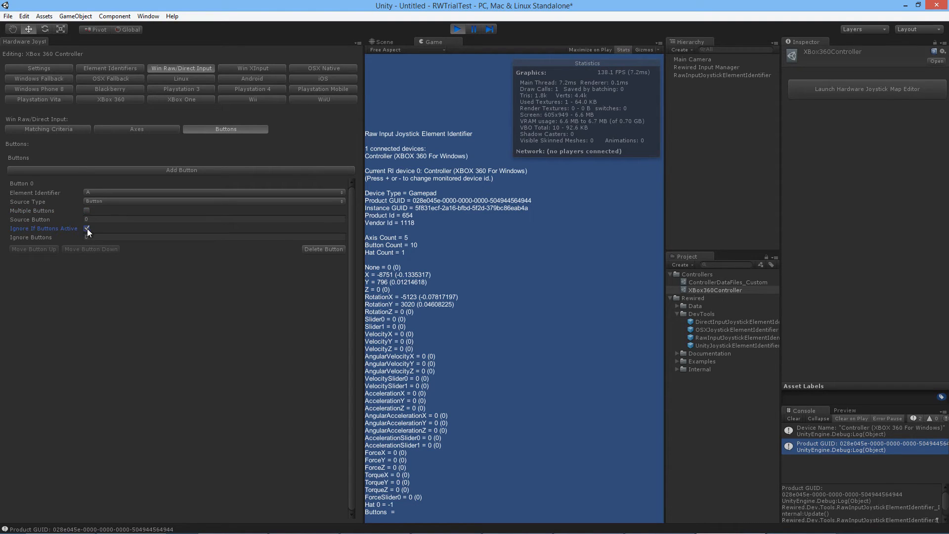
left_click(87, 229)
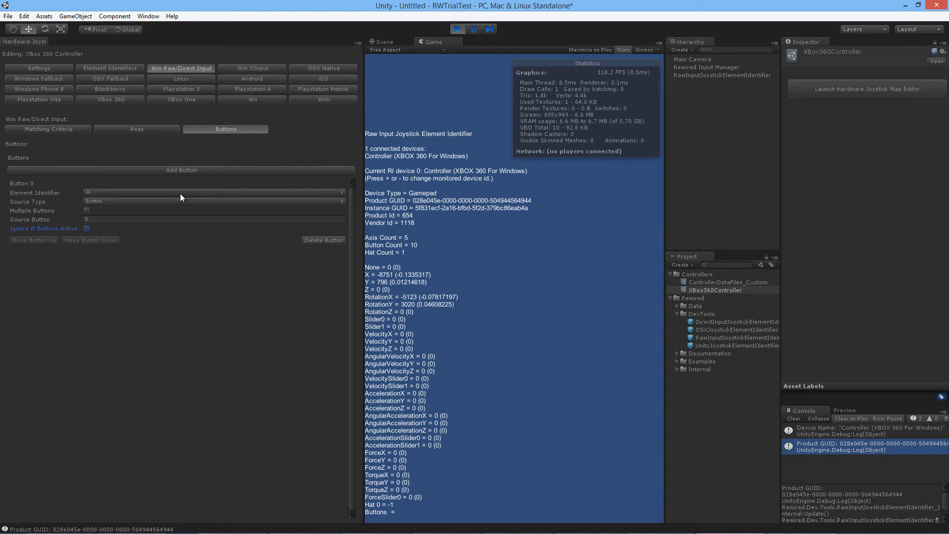
Step: Add three more buttons and assign them the element identifiers B, X and Y
left_click(131, 219)
left_click(171, 170)
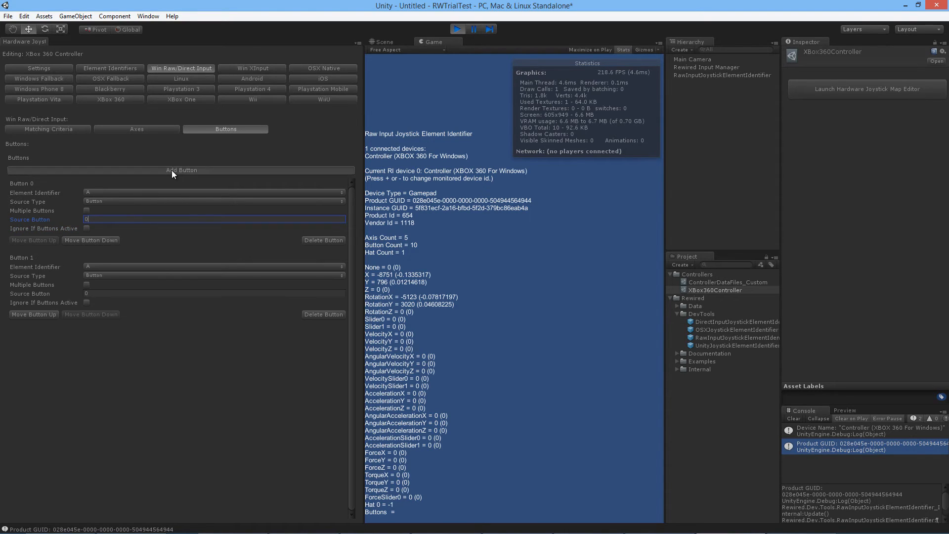
left_click(172, 170)
left_click(171, 170)
left_click(108, 268)
left_click(122, 353)
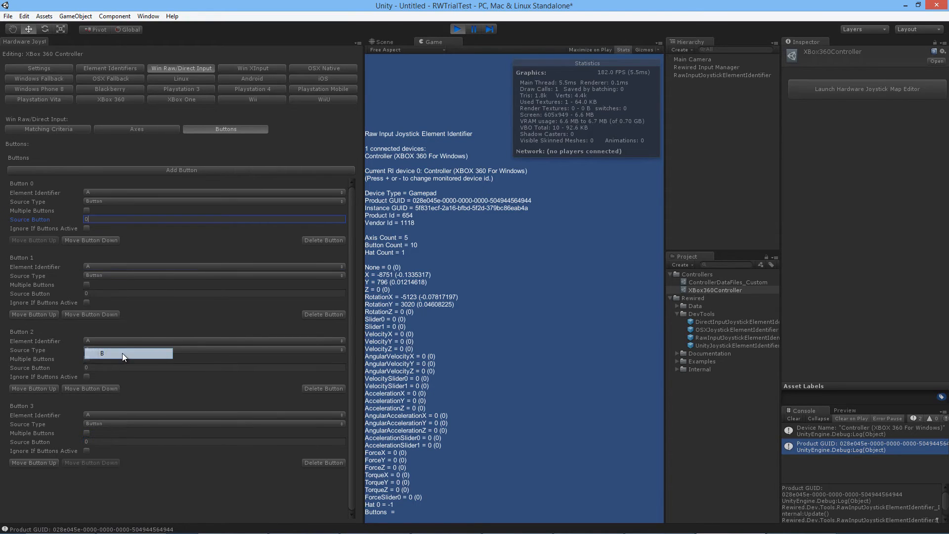
left_click(106, 339)
left_click(110, 326)
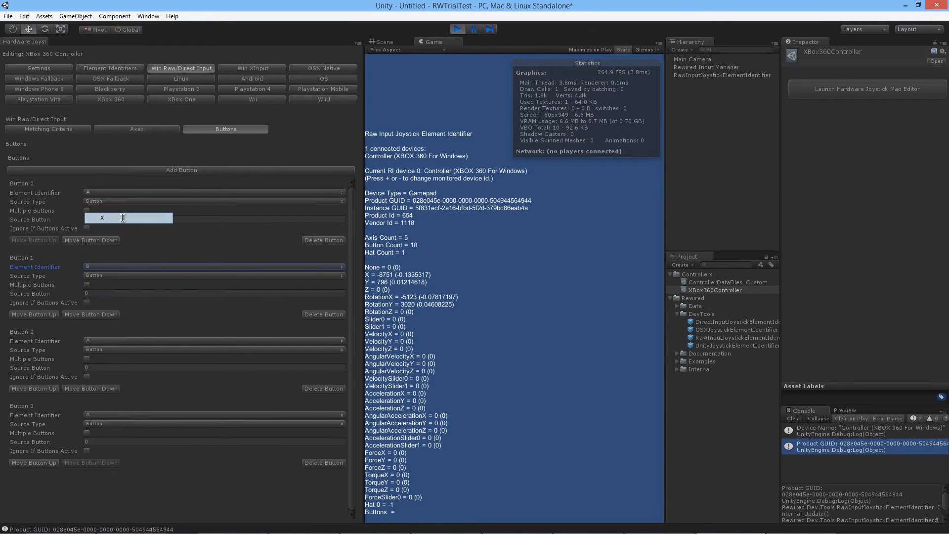
left_click(108, 414)
left_click(117, 296)
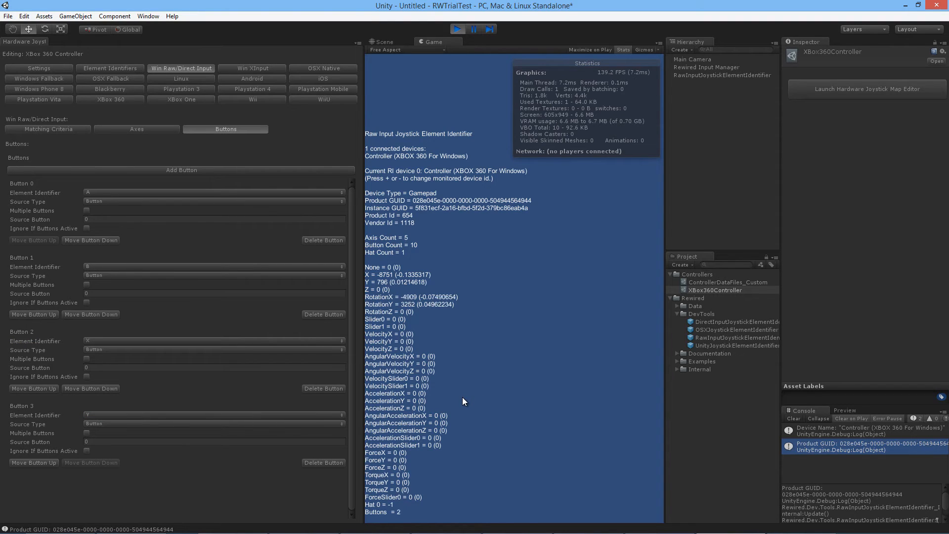
Step: Set the source buttons of B, X and Y to 1, 2 and 3
left_click(105, 293)
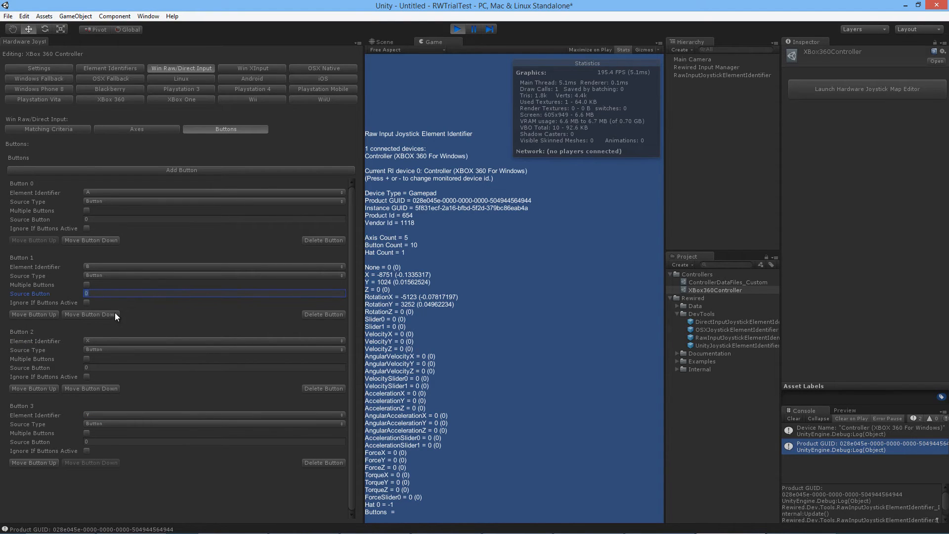
key("Tab")
type("2")
key("Tab")
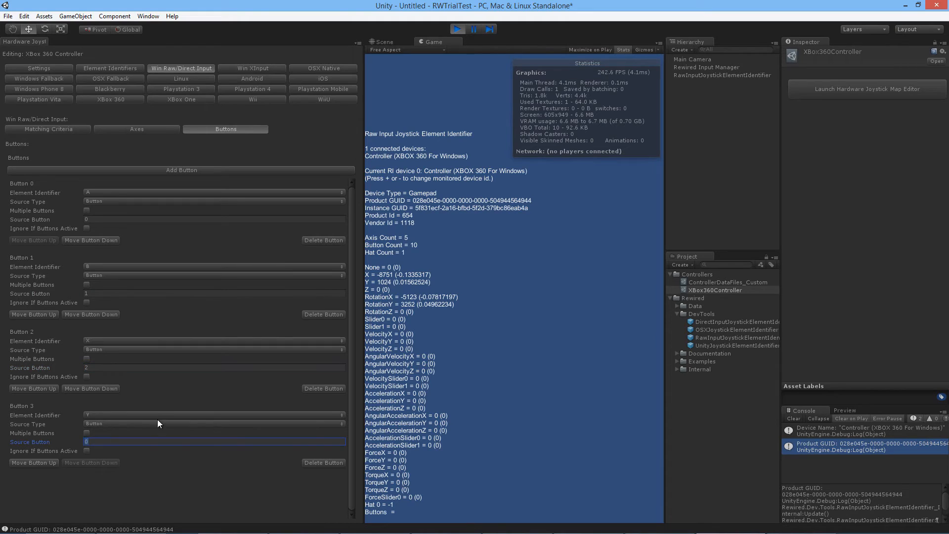
Step: Add two more buttons with the element identifiers Left Shoulder and Right Shoulder
left_click(172, 171)
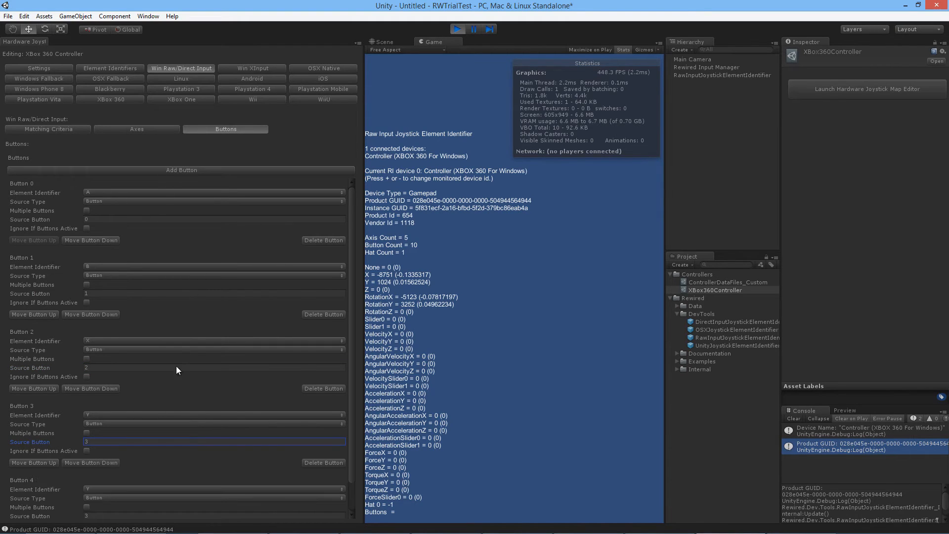
scroll(176, 366, "down", 2)
left_click(99, 458)
left_click(128, 357)
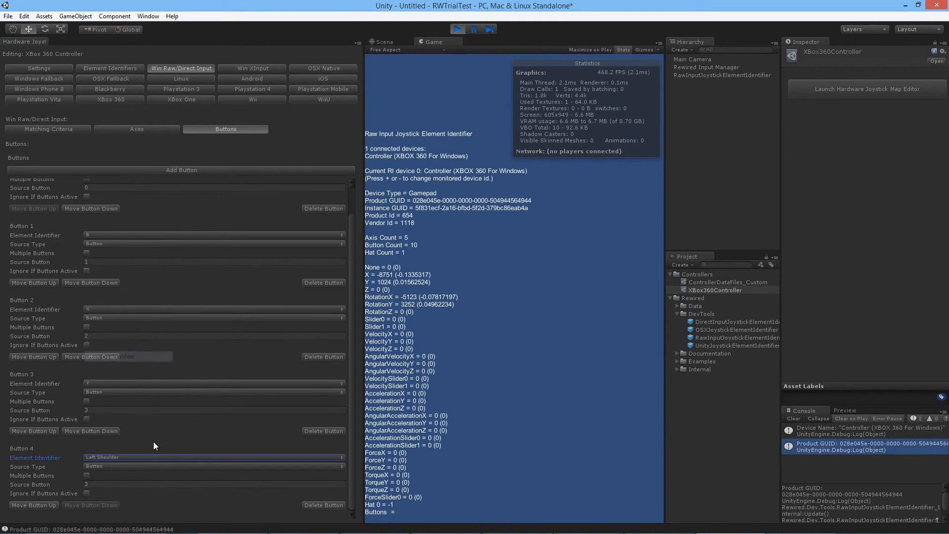
left_click(181, 170)
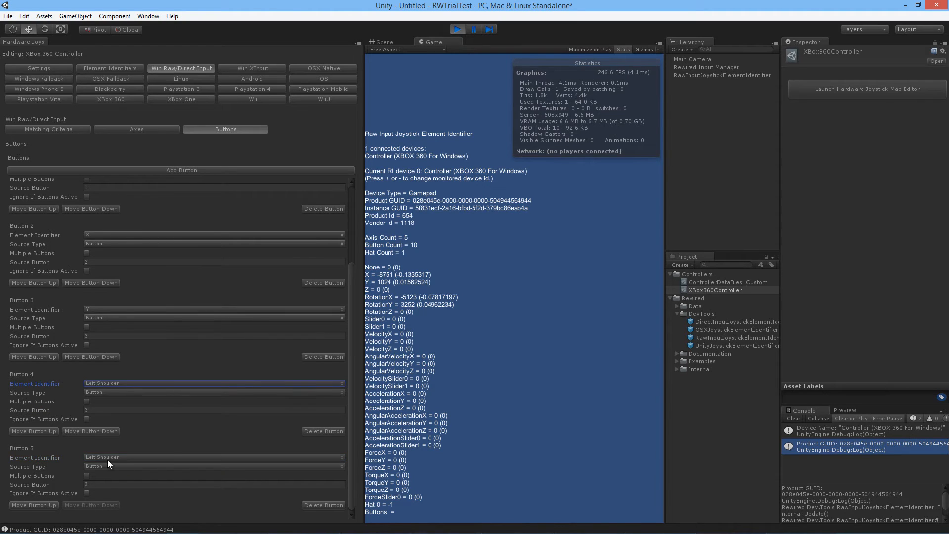
left_click(108, 458)
left_click(163, 367)
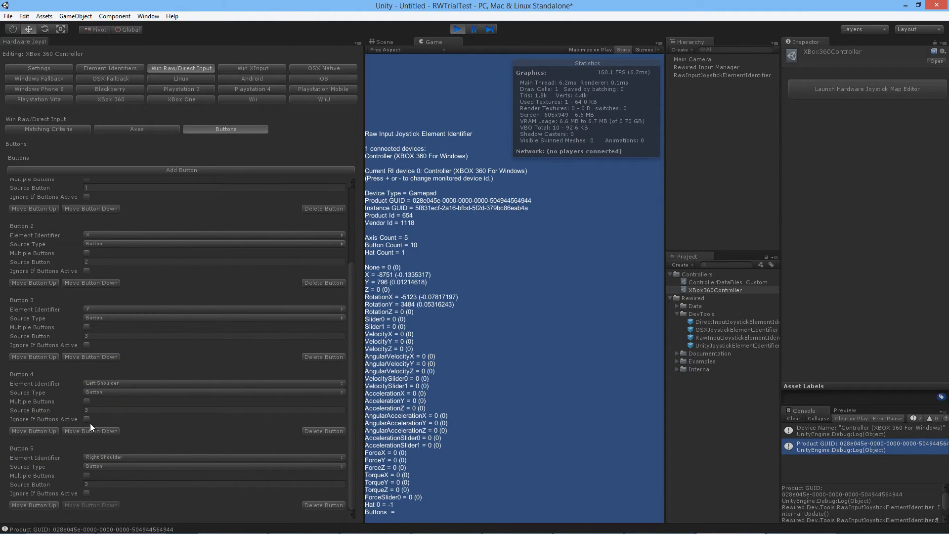
Step: Set the source button of Left Shoulder to 4 and of Right Shoulder to 5
left_click(104, 410)
type("4")
key("Tab")
type("5")
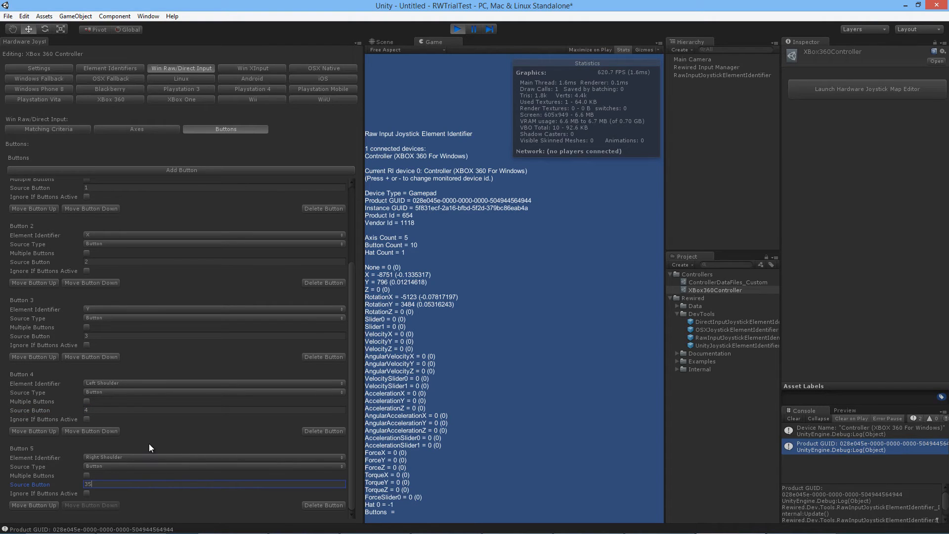
key("BackSpace")
key("BackSpace")
type("5")
Step: Add two more buttons and assign them the element identifiers Back and Start
double_click(238, 170)
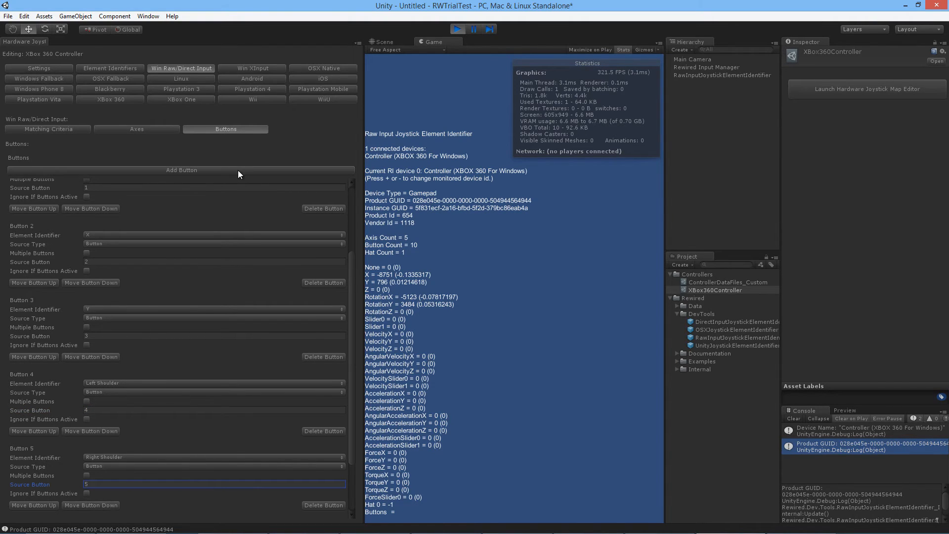
scroll(164, 468, "down", 5)
left_click(129, 382)
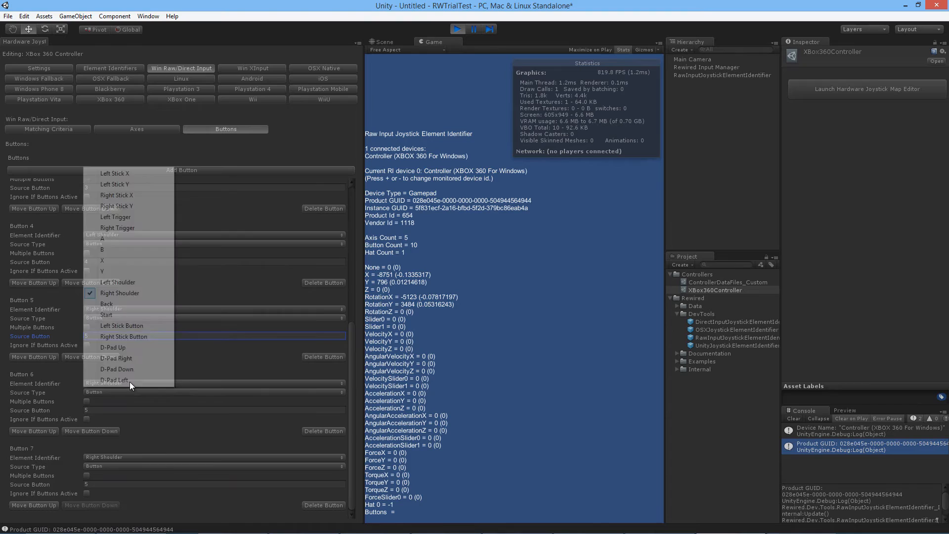
left_click(128, 305)
left_click(115, 458)
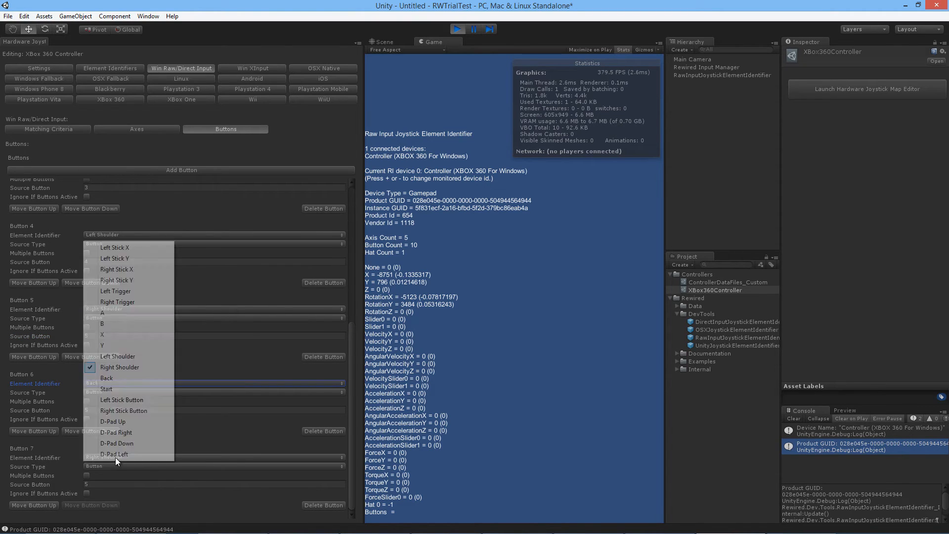
left_click(123, 385)
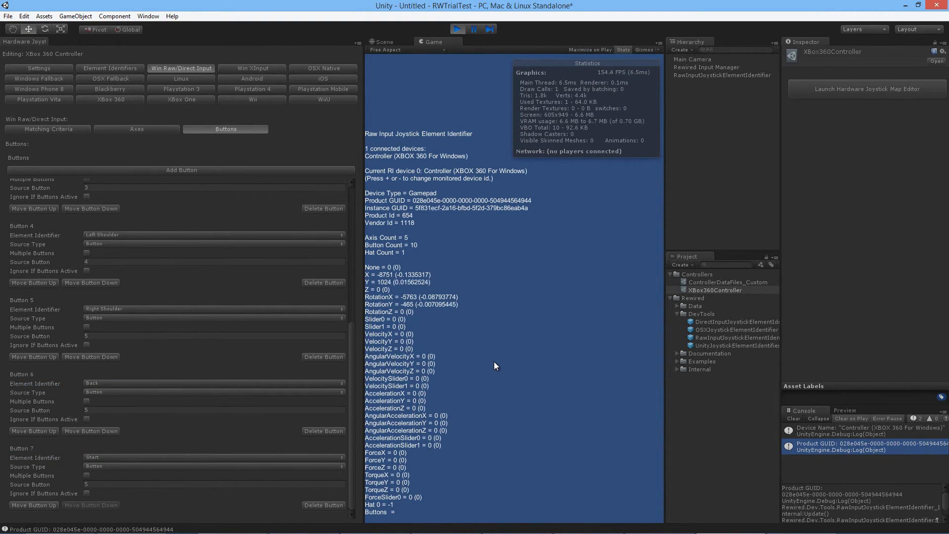
Step: Set the source button of Back to 6 and of Start to 7
left_click(132, 409)
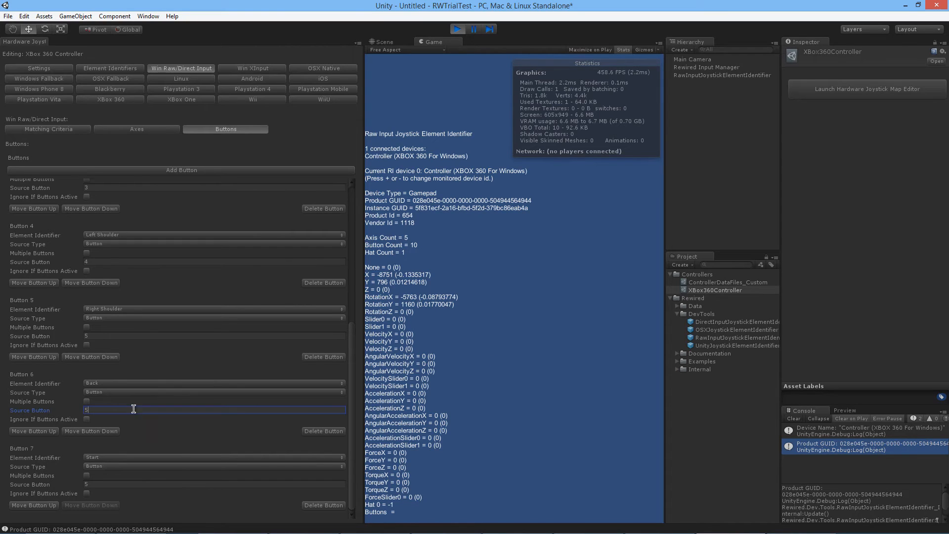
type("66")
left_click(104, 483)
Step: Add two more buttons with the element identifiers Left Stick Button and Right Stick Button
double_click(206, 169)
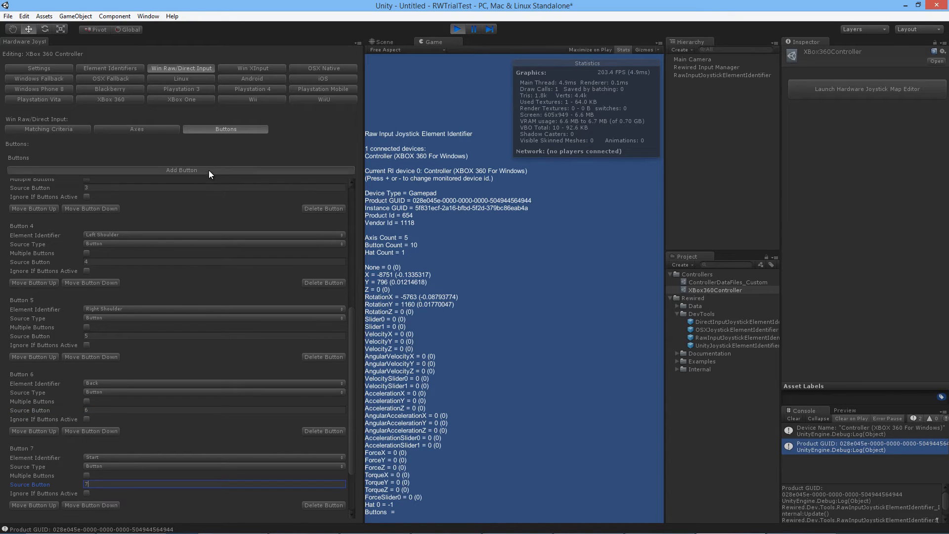
scroll(173, 382, "down", 5)
left_click(121, 383)
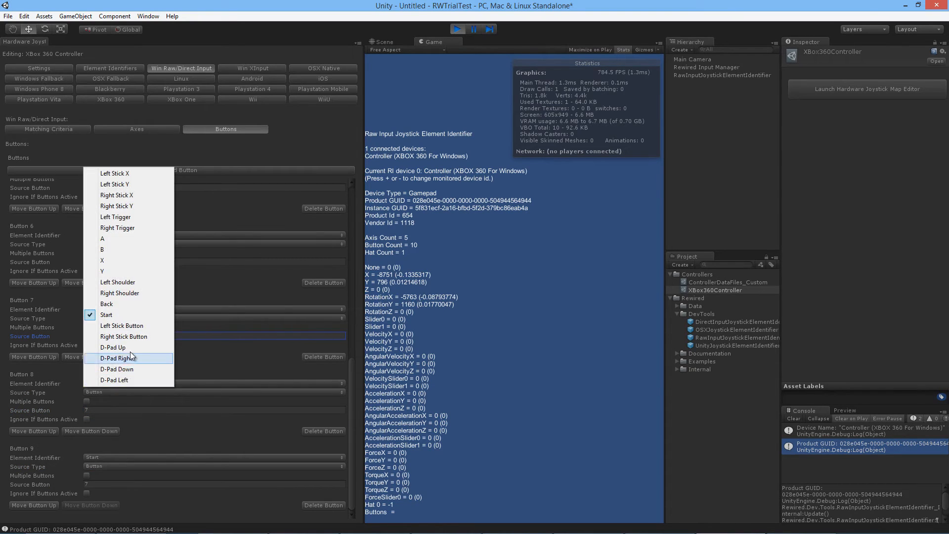
left_click(130, 326)
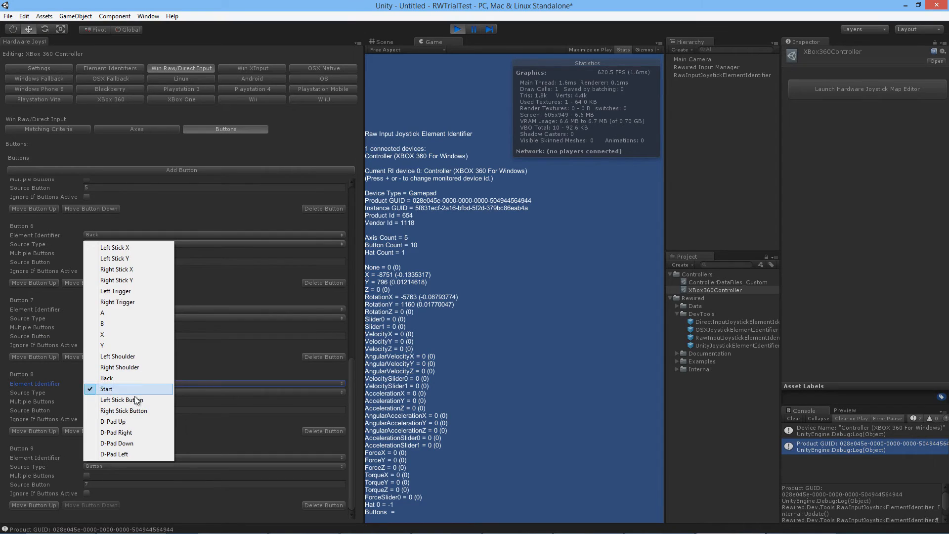
left_click(124, 399)
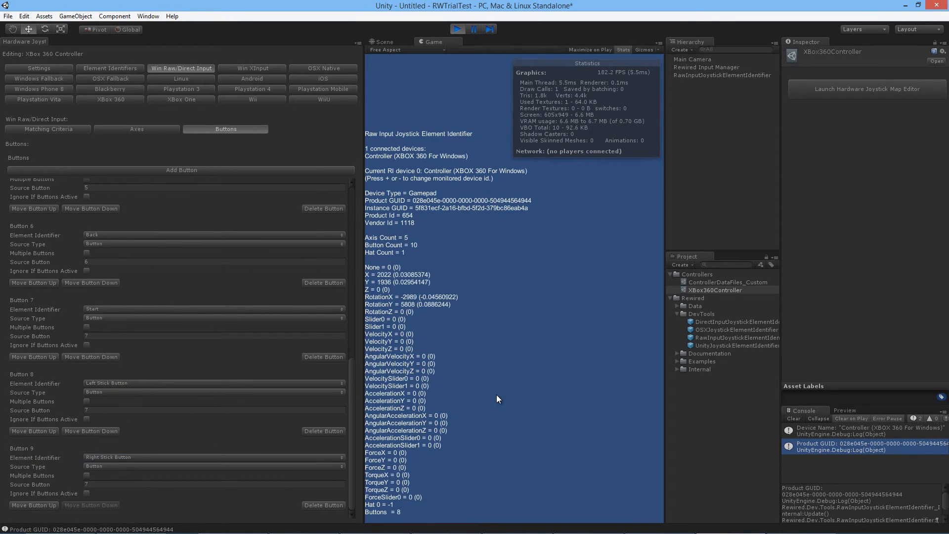
Step: Set the source button of Left Stick Button to 8 and of Right Stick Button to 9
left_click(96, 409)
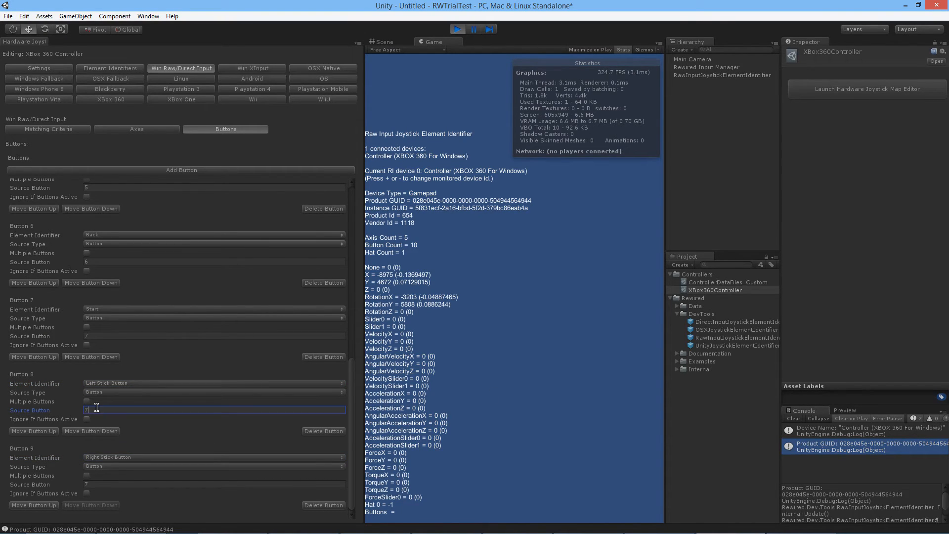
type("8")
left_click(106, 485)
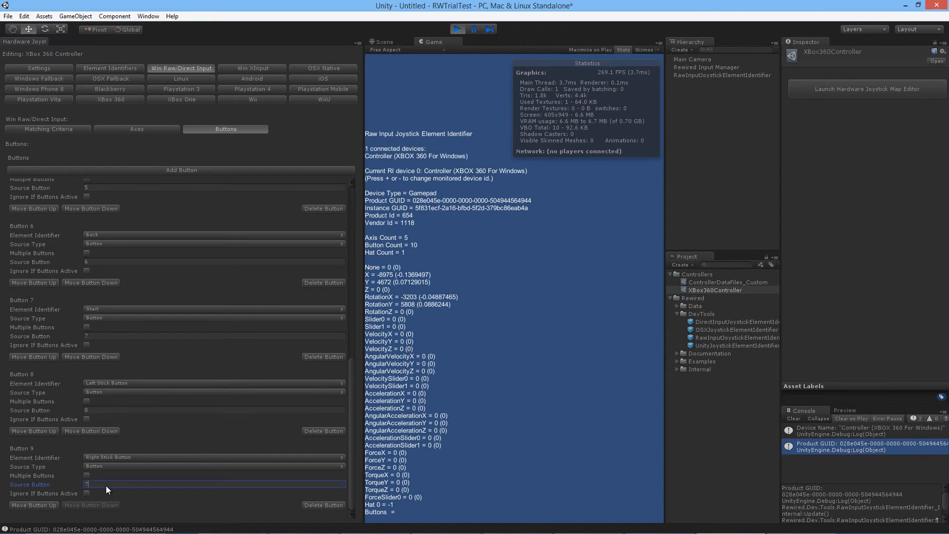
type("9")
Step: Add one more button and assign it the element identifier D-Pad Up
left_click(200, 170)
scroll(169, 438, "down", 3)
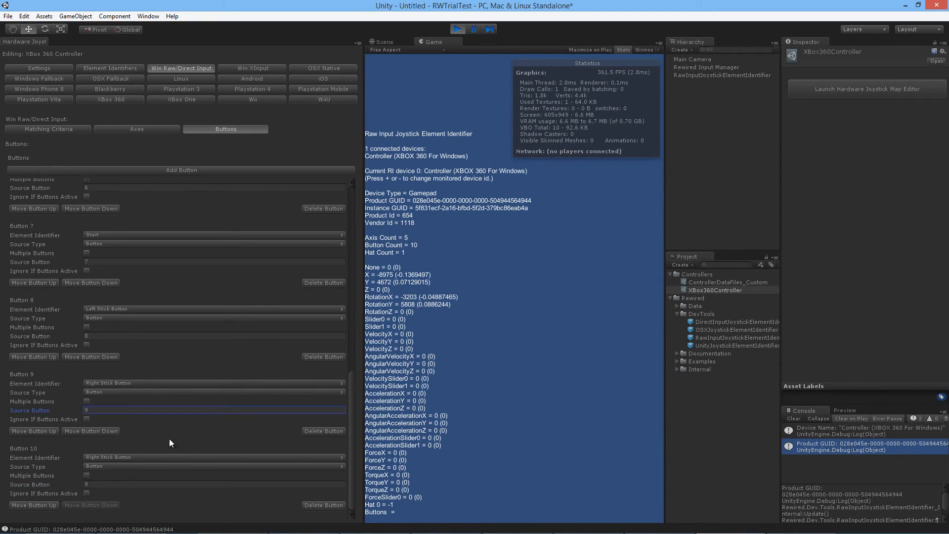
left_click(131, 457)
left_click(129, 433)
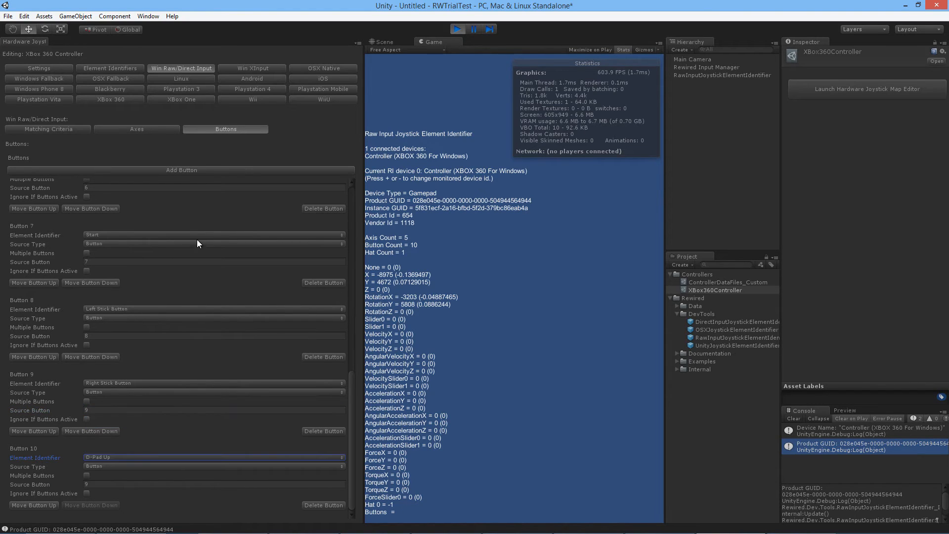
Step: Add three more buttons with the element identifiers D-Pad Right, D-Pad Down and D-Pad Left
triple_click(239, 170)
scroll(184, 411, "down", 9)
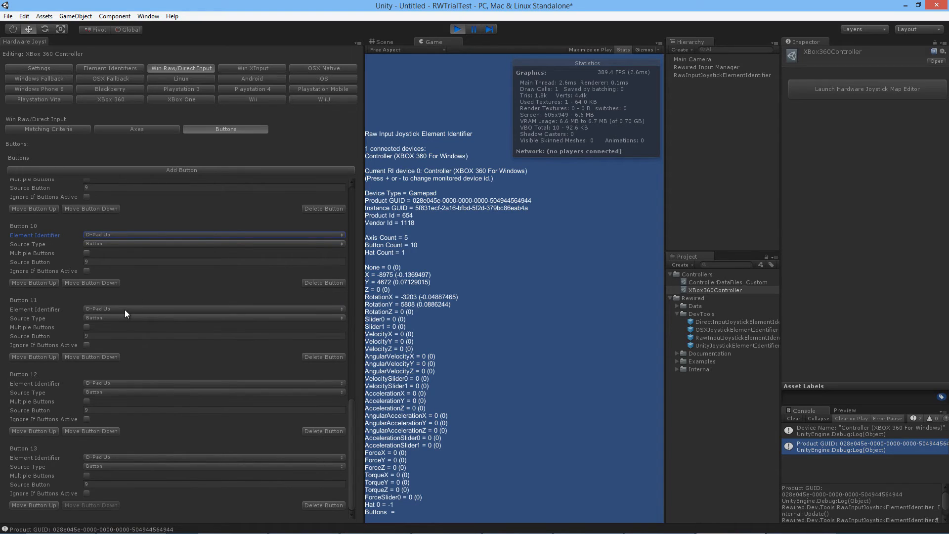
left_click(124, 310)
left_click(126, 504)
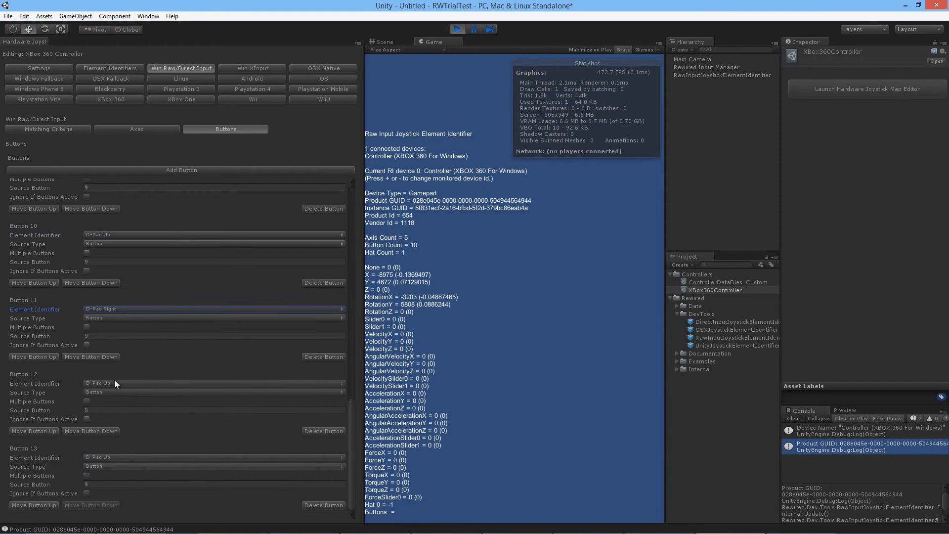
left_click(114, 380)
left_click(130, 370)
left_click(116, 456)
left_click(117, 453)
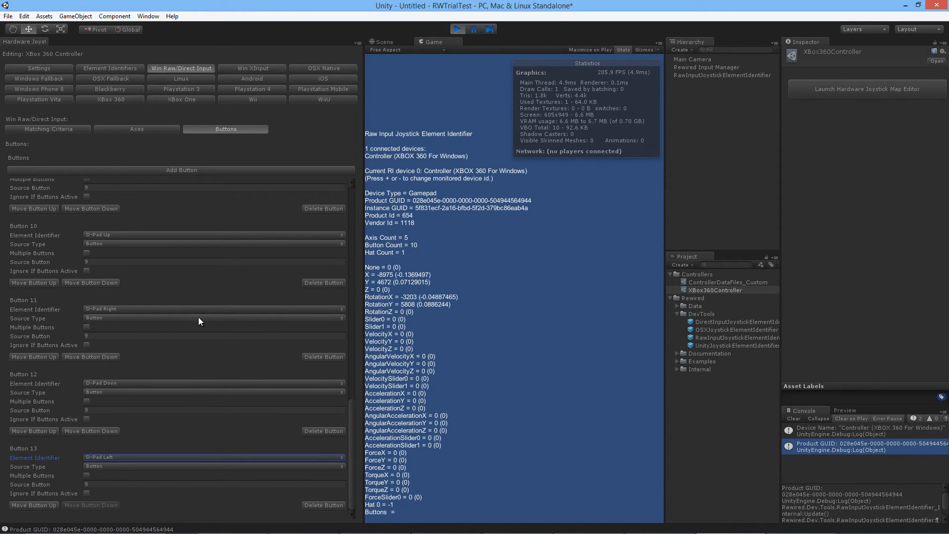
Step: Change the source type of all four D-Pad buttons to Hat
left_click(522, 412)
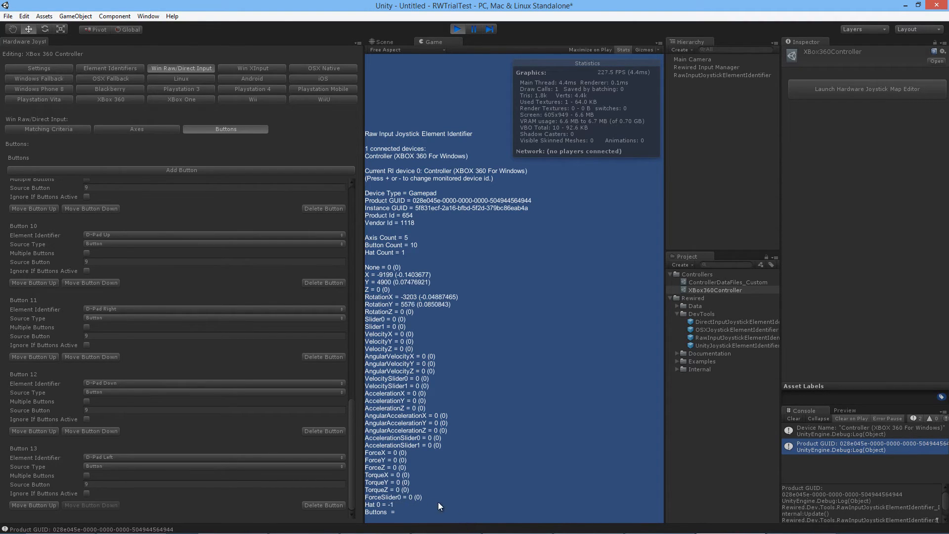
left_click(112, 245)
left_click(111, 277)
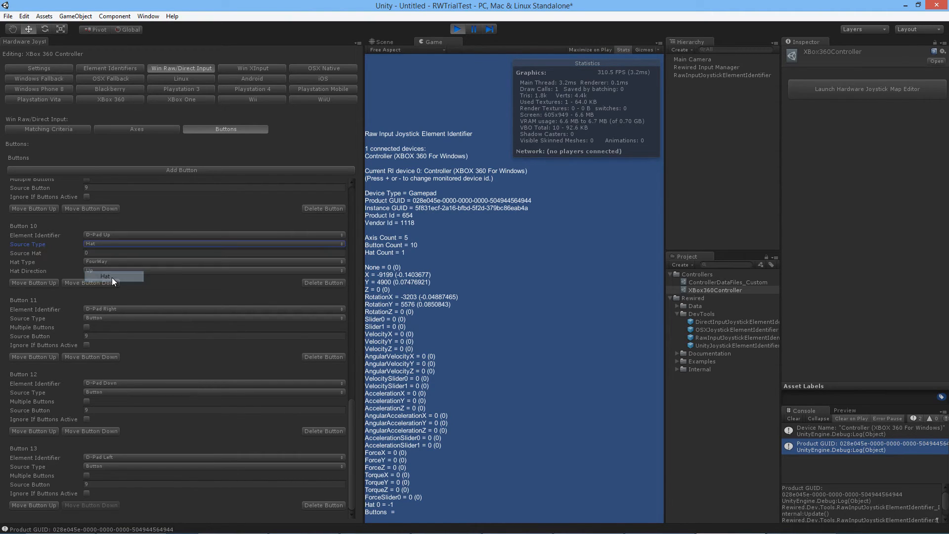
left_click(107, 319)
left_click(109, 350)
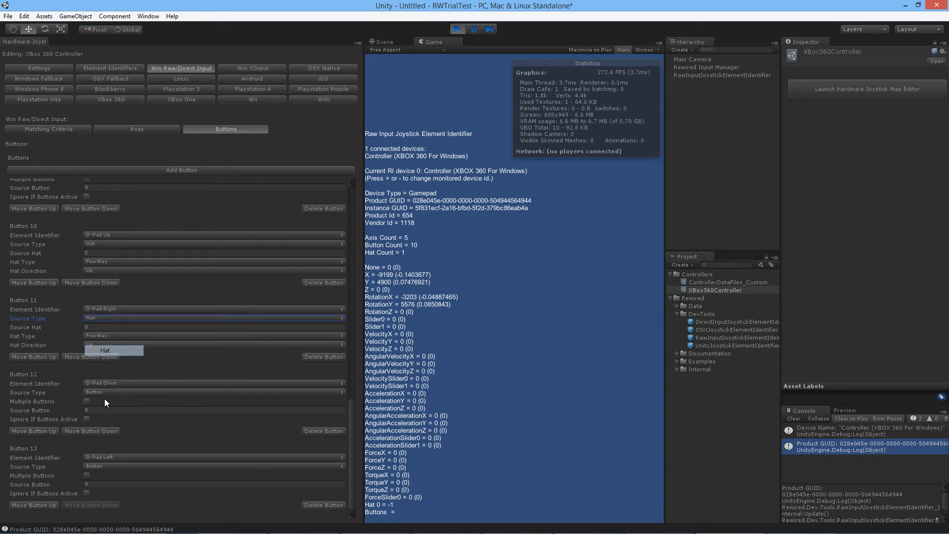
left_click(100, 394)
left_click(104, 426)
left_click(106, 466)
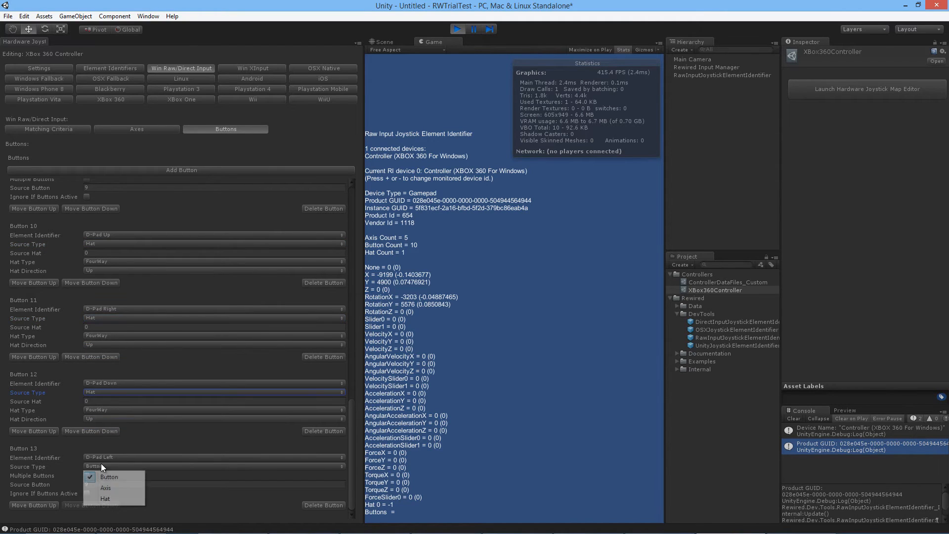
left_click(107, 499)
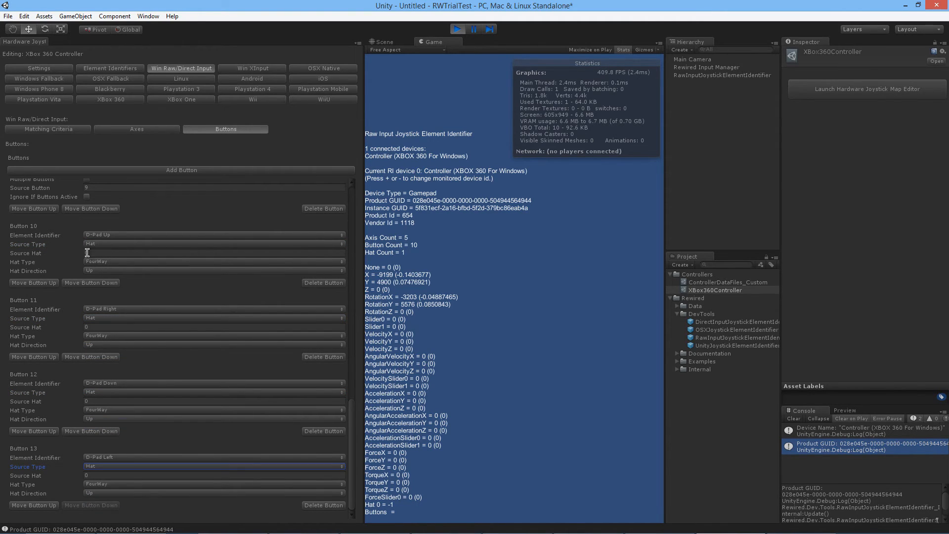
Step: Keep D-Pad Up on source hat 0 with hat type FourWay and hat direction Up
left_click(87, 252)
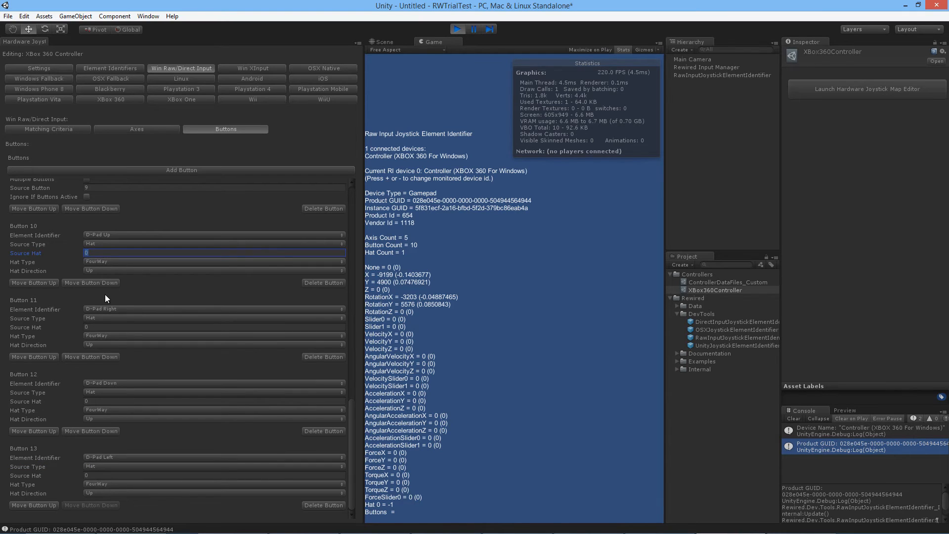
left_click(115, 261)
left_click(118, 271)
left_click(110, 270)
left_click(105, 280)
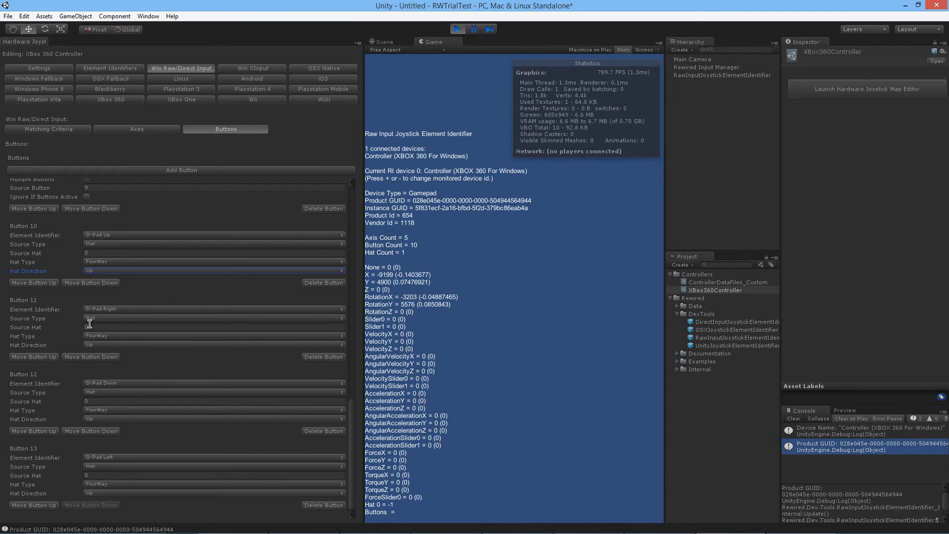
Step: Set the hat direction of D-Pad Right to Right, D-Pad Down to Down and D-Pad Left to Left
left_click(108, 345)
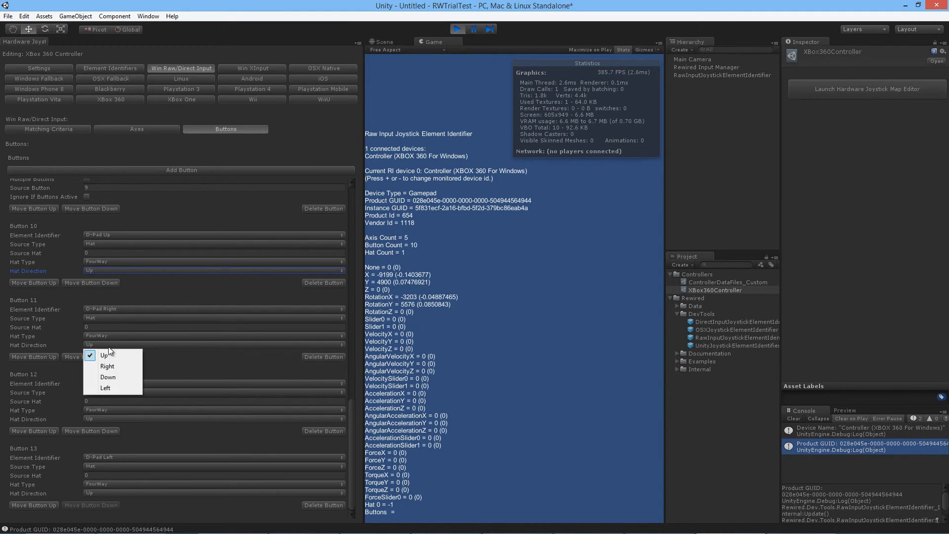
left_click(108, 366)
left_click(113, 419)
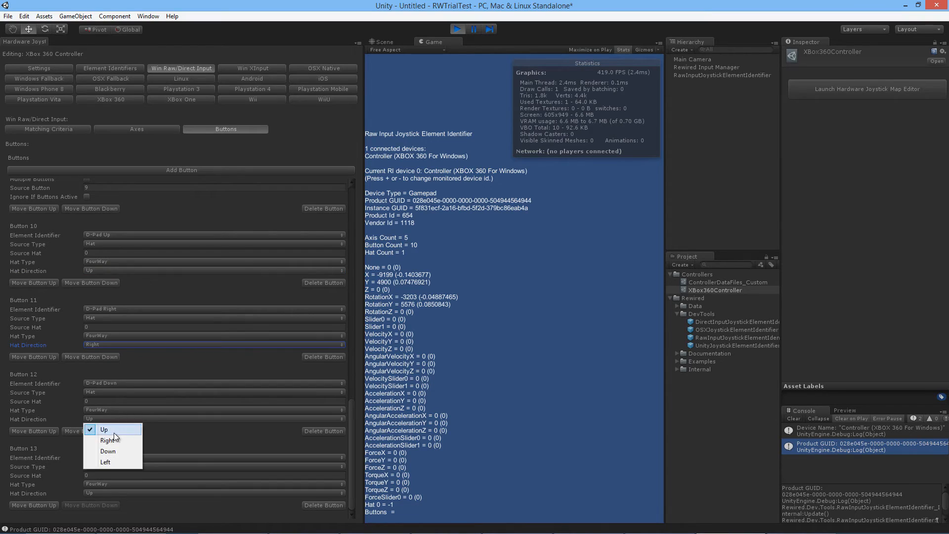
left_click(114, 450)
left_click(113, 493)
left_click(112, 491)
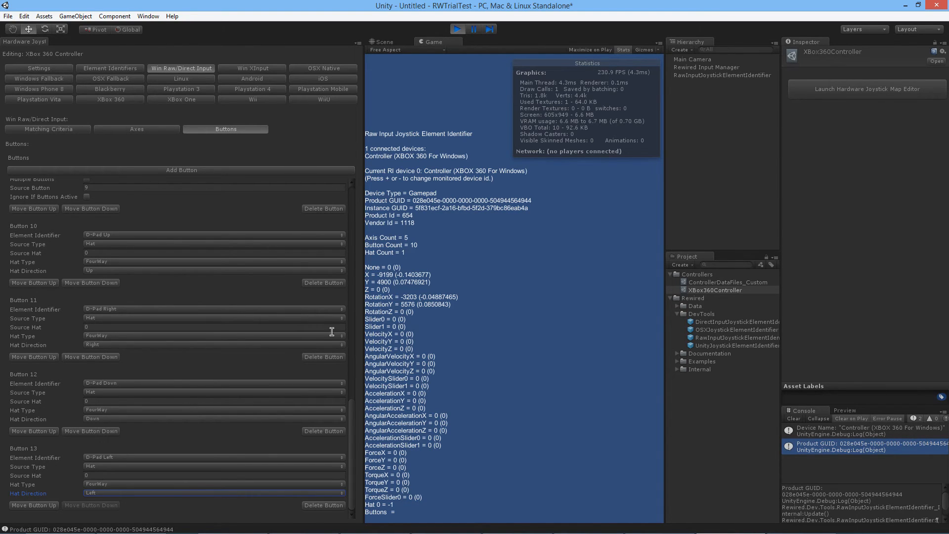
Step: Exit play mode and review the controller map's settings, element identifiers, Win Raw/Direct Input, Win XInput and OSX Native pages
left_click(458, 29)
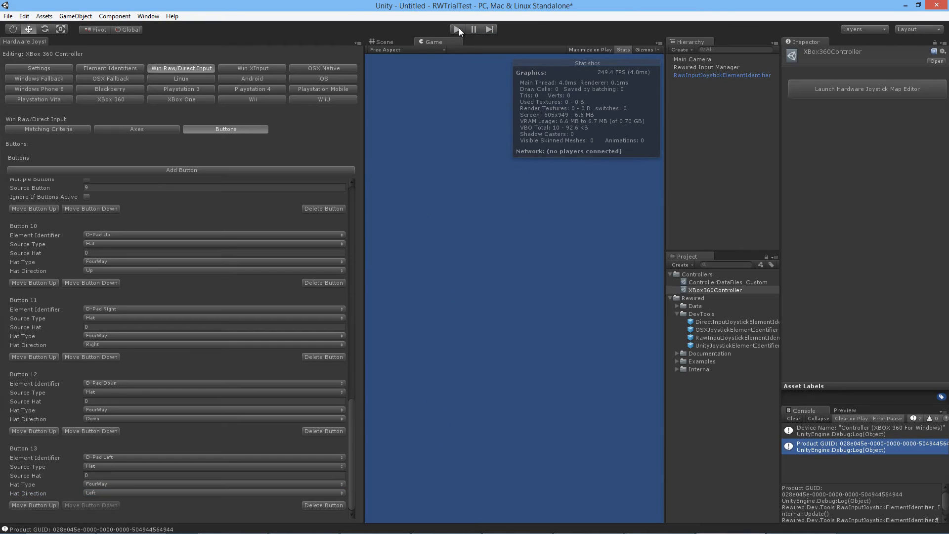
left_click(57, 71)
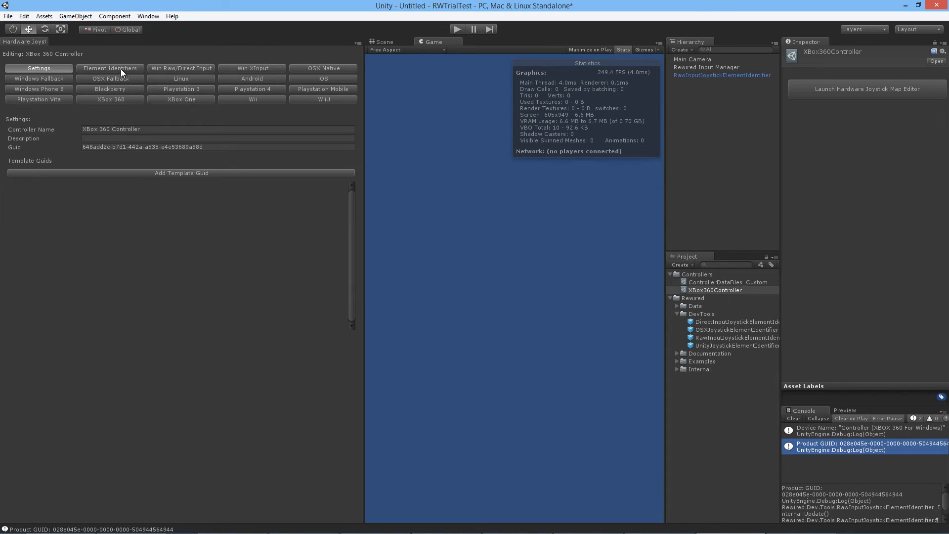
left_click(137, 69)
left_click(171, 69)
left_click(270, 69)
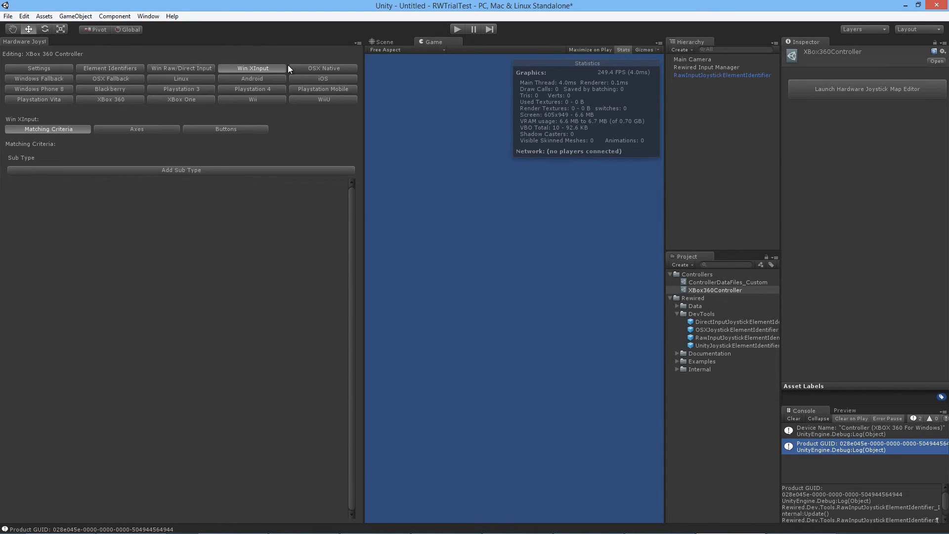
left_click(317, 69)
Step: Launch the Rewired Editor from the Rewired Input Manager and create an XBox 360 Controller joystick map with default elements
left_click(741, 68)
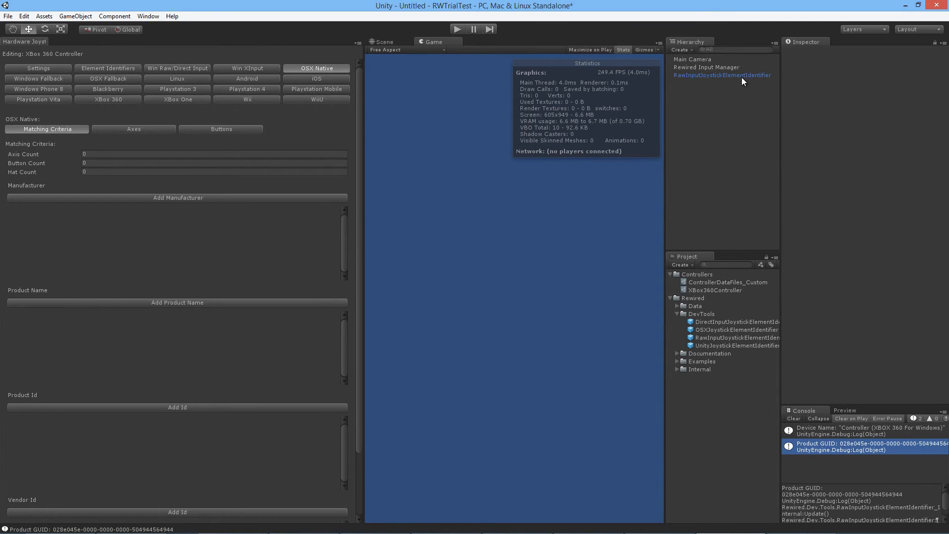
left_click(862, 131)
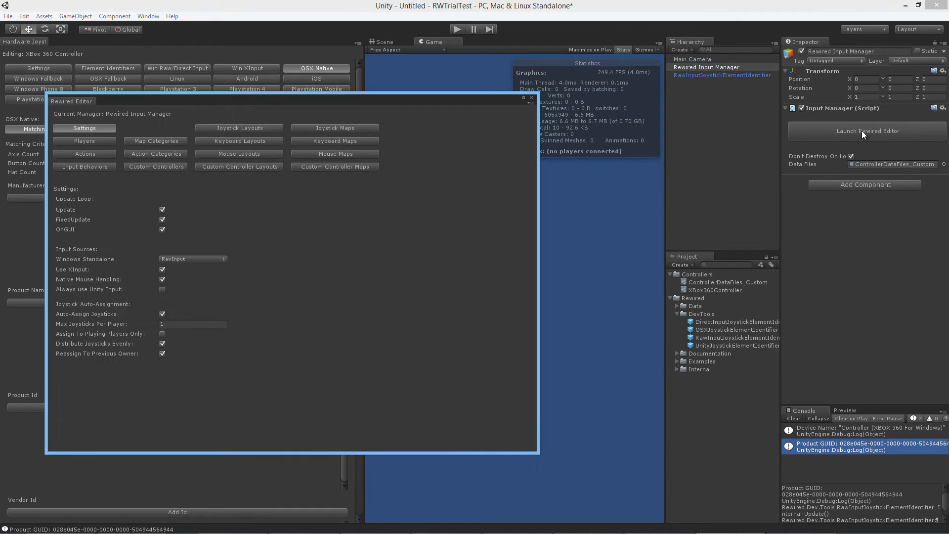
left_click(338, 128)
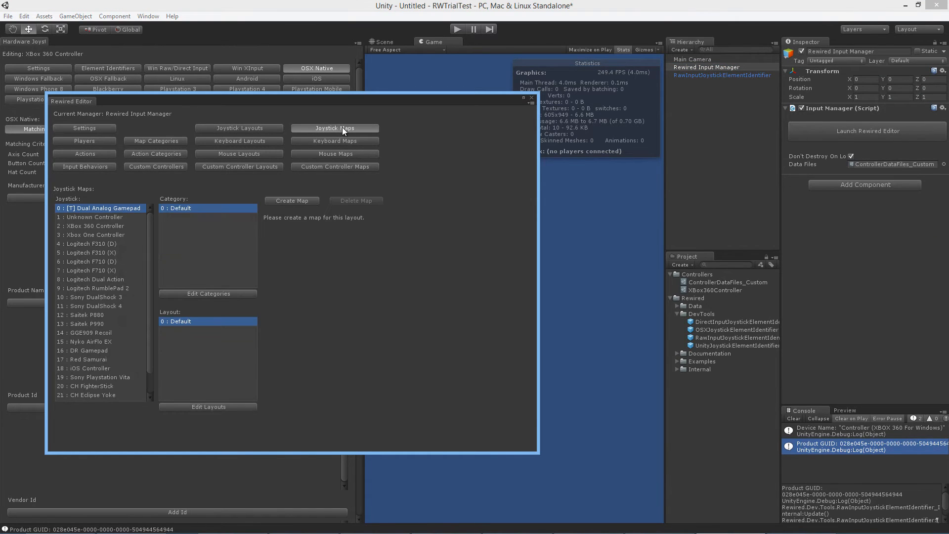
left_click(118, 227)
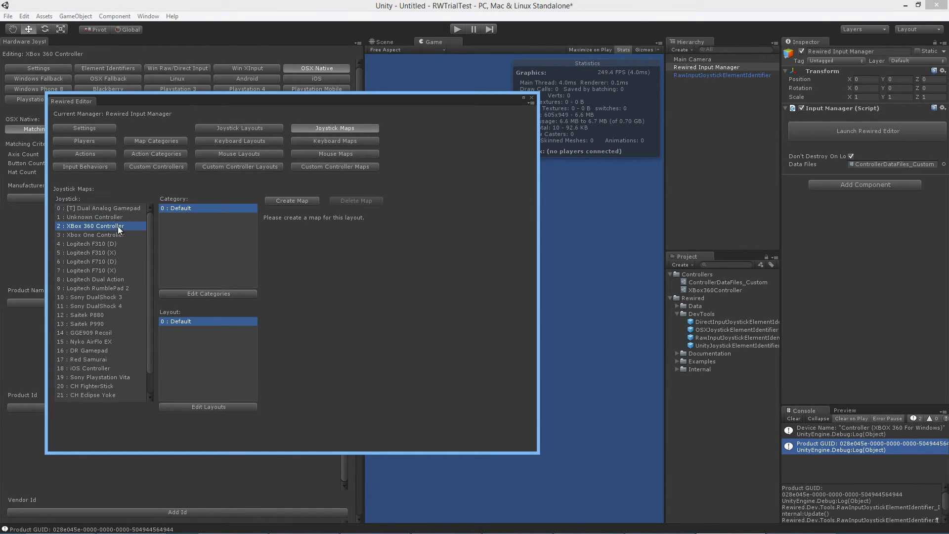
left_click(302, 202)
left_click(327, 406)
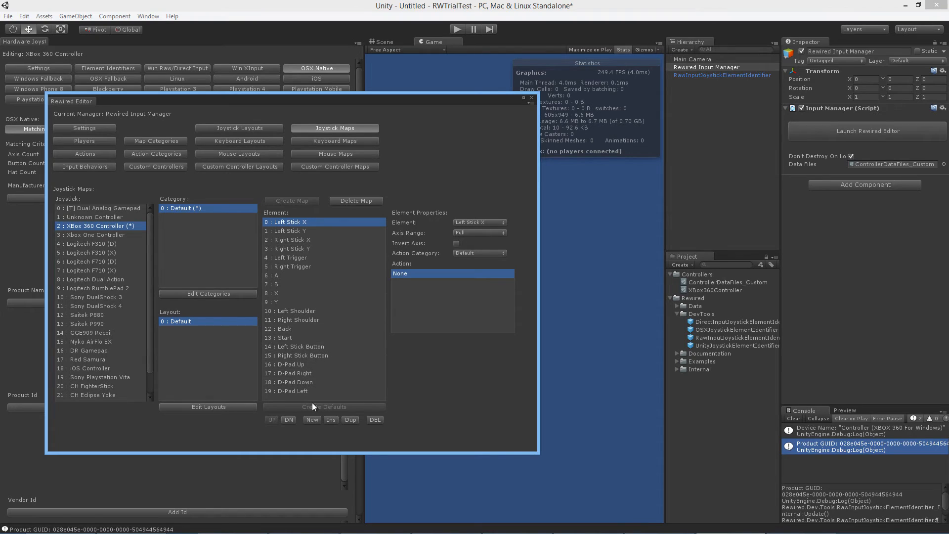
Step: Delete the XBox 360 Controller joystick map for the Default layout and close the Rewired Editor
left_click(357, 201)
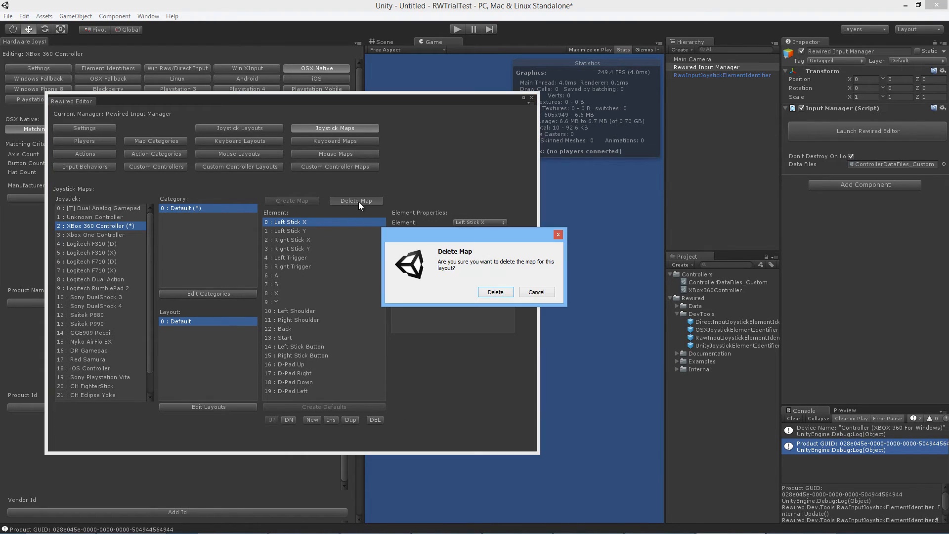
left_click(495, 293)
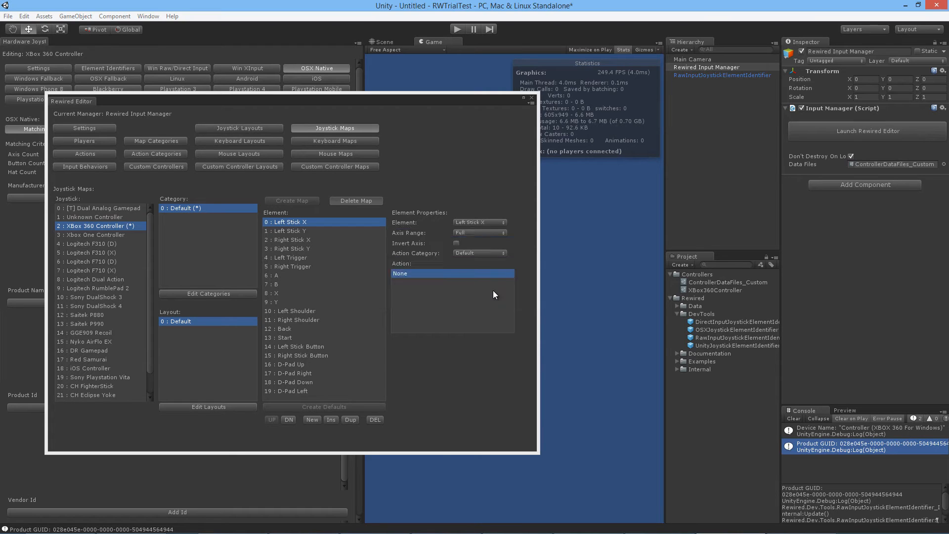
left_click(532, 101)
Step: Review the controller map's Win Raw/Direct Input, OSX Native, Windows Fallback, OSX Fallback, Linux and element identifier pages
left_click(201, 69)
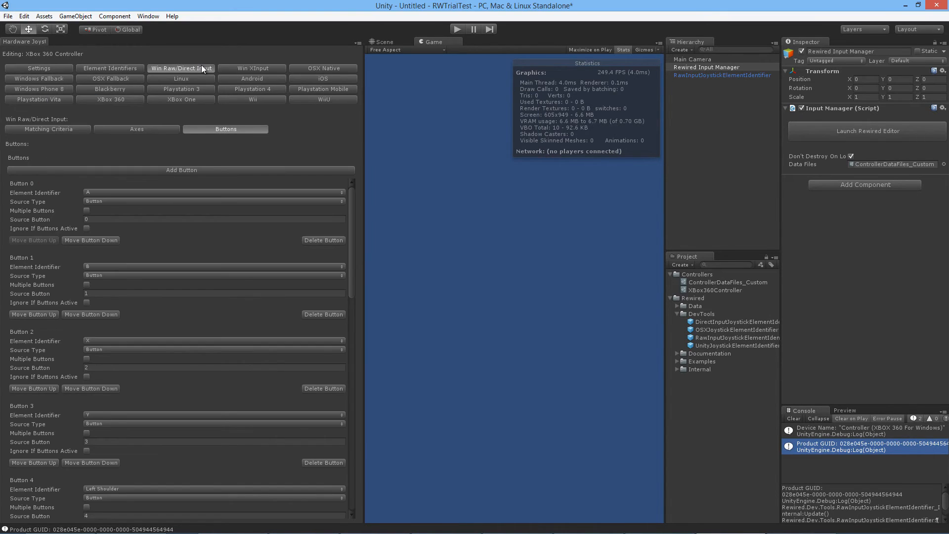
left_click(319, 69)
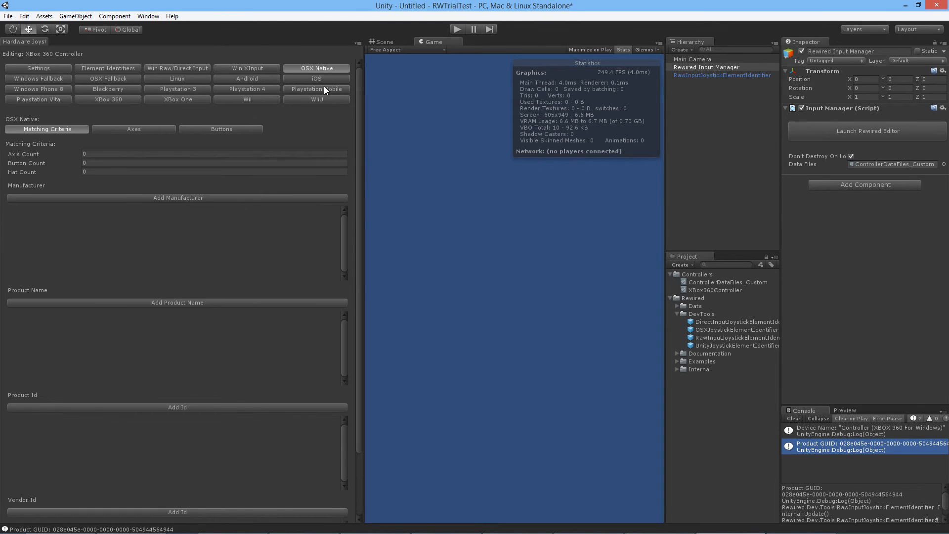
left_click(64, 79)
left_click(109, 81)
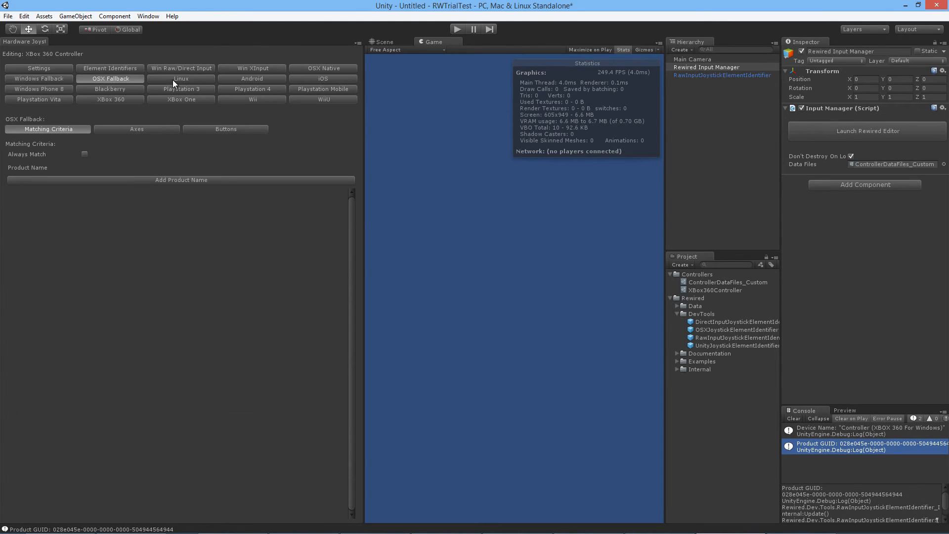
left_click(173, 79)
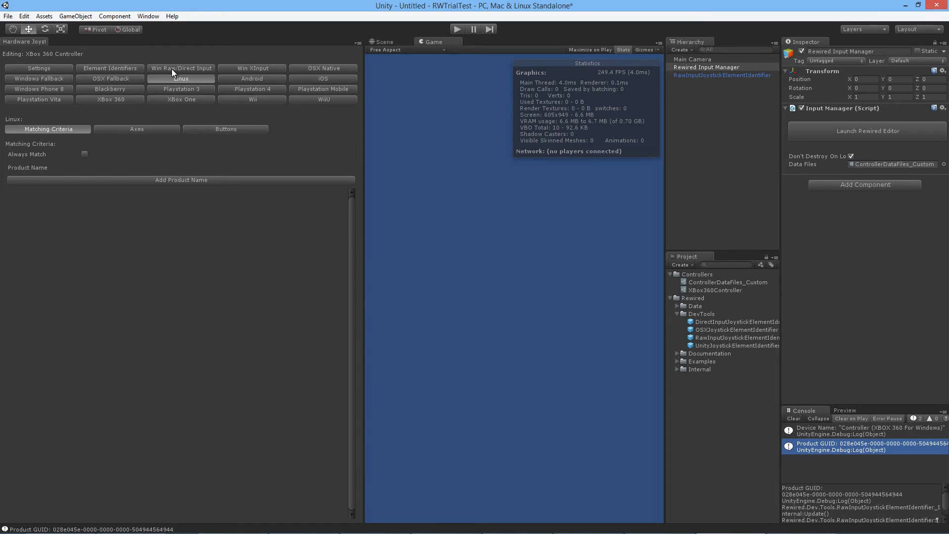
left_click(171, 69)
left_click(110, 69)
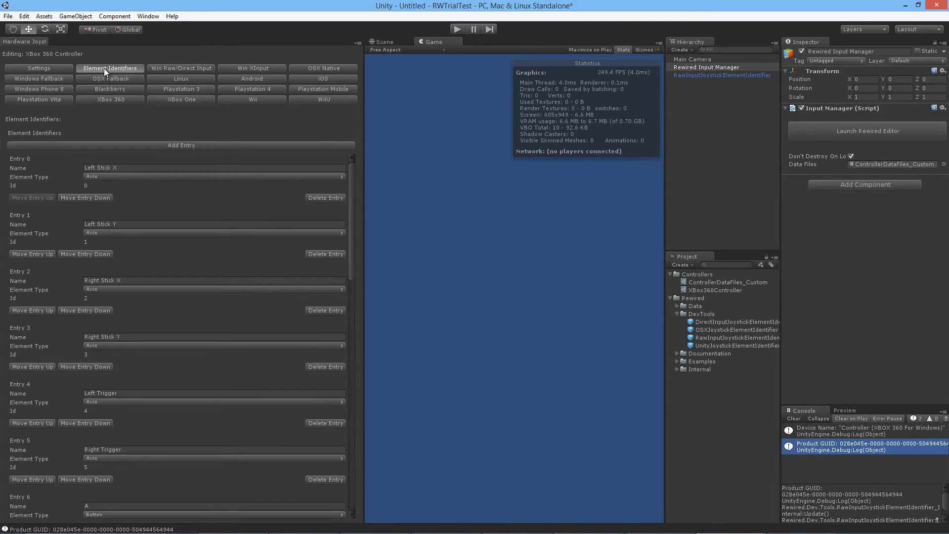
left_click(209, 69)
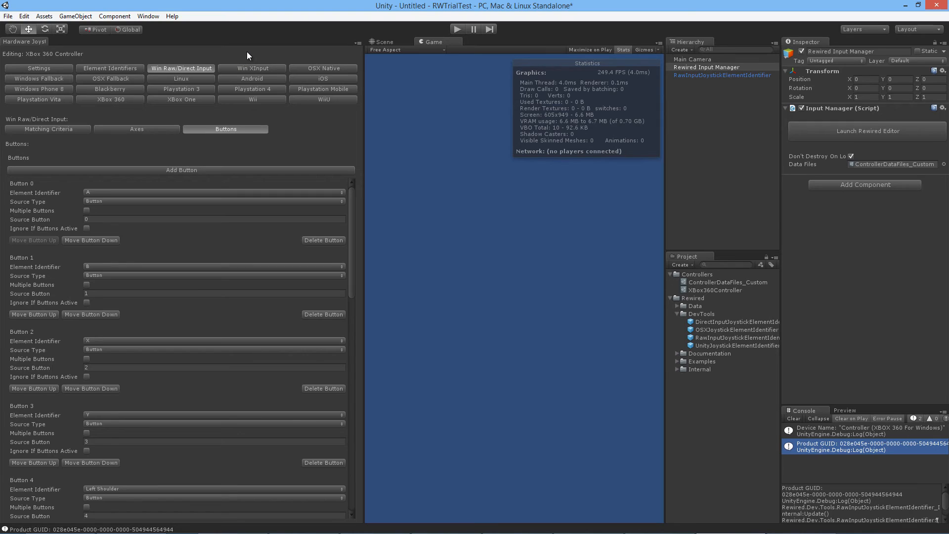
Step: Close the controller map editor and open the DualAnalogGamepad template from Rewired's internal joystick Templates folder in the Hardware Joystick Template Map Editor
right_click(41, 40)
left_click(62, 56)
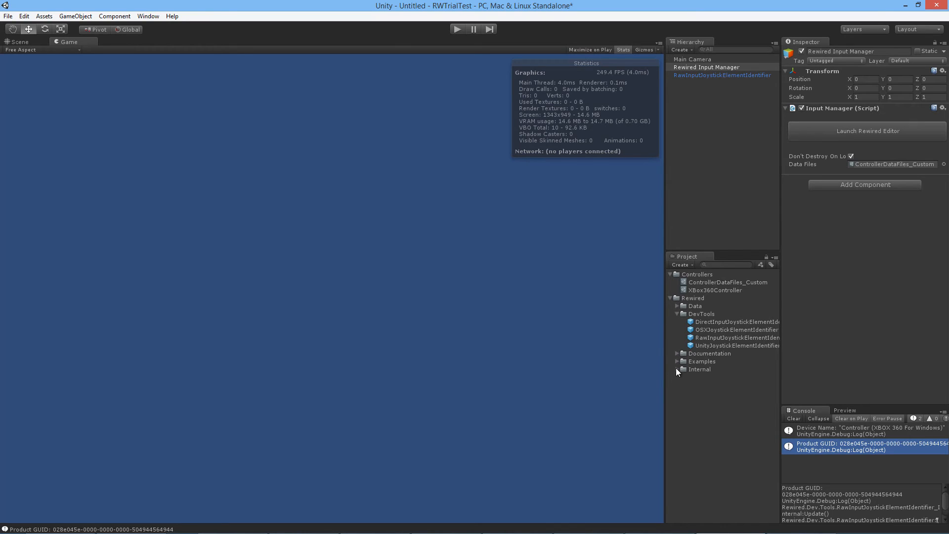
left_click(677, 314)
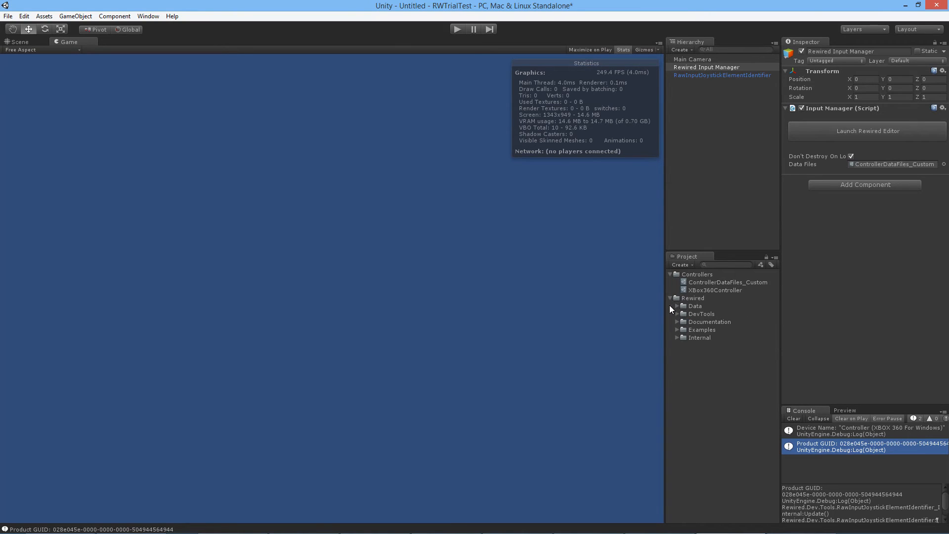
left_click(676, 338)
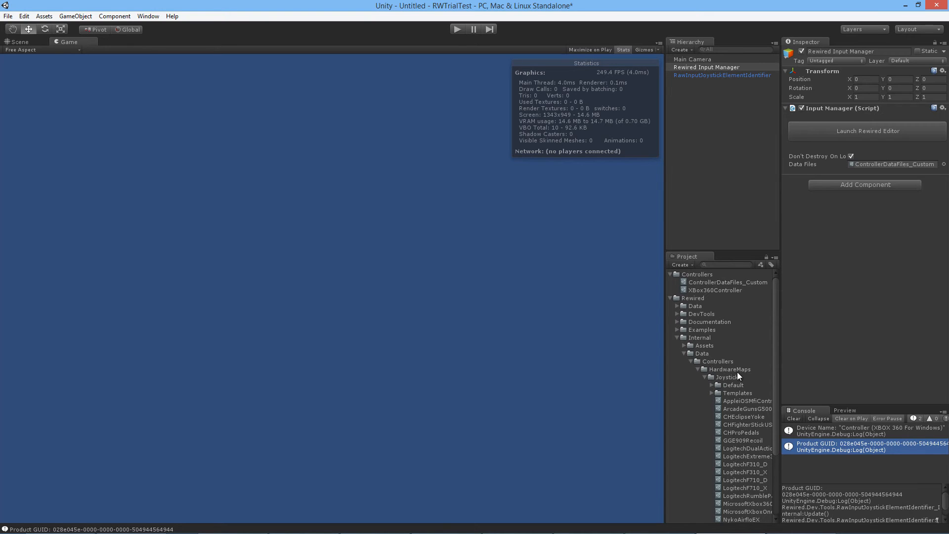
left_click(713, 393)
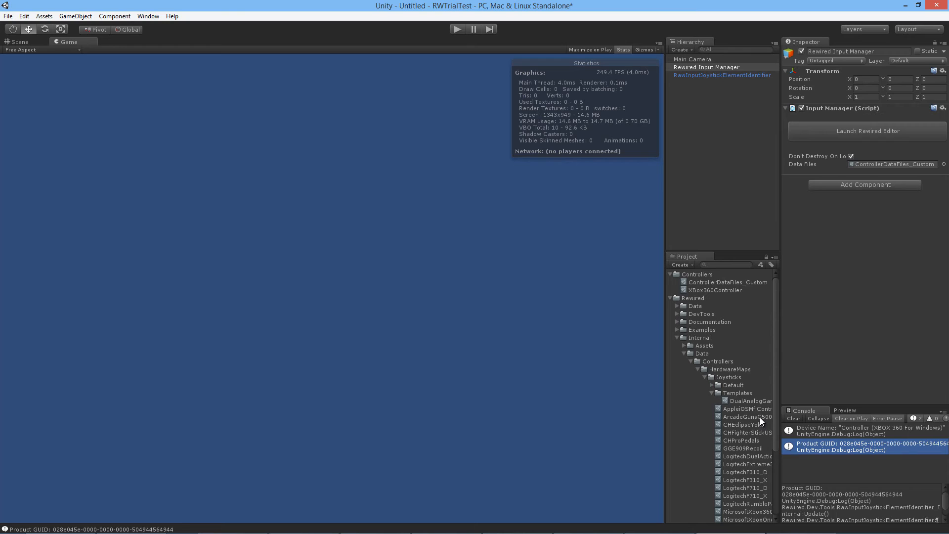
left_click(752, 400)
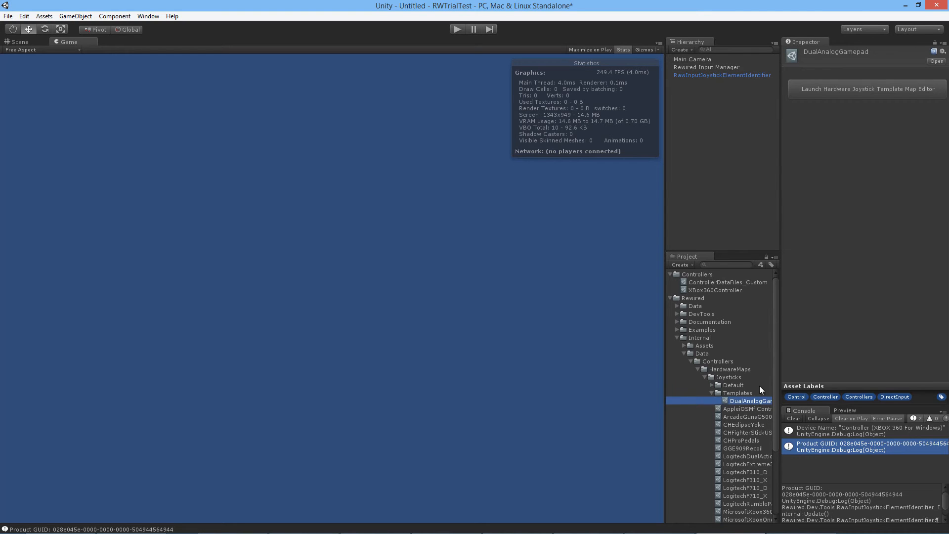
left_click(853, 92)
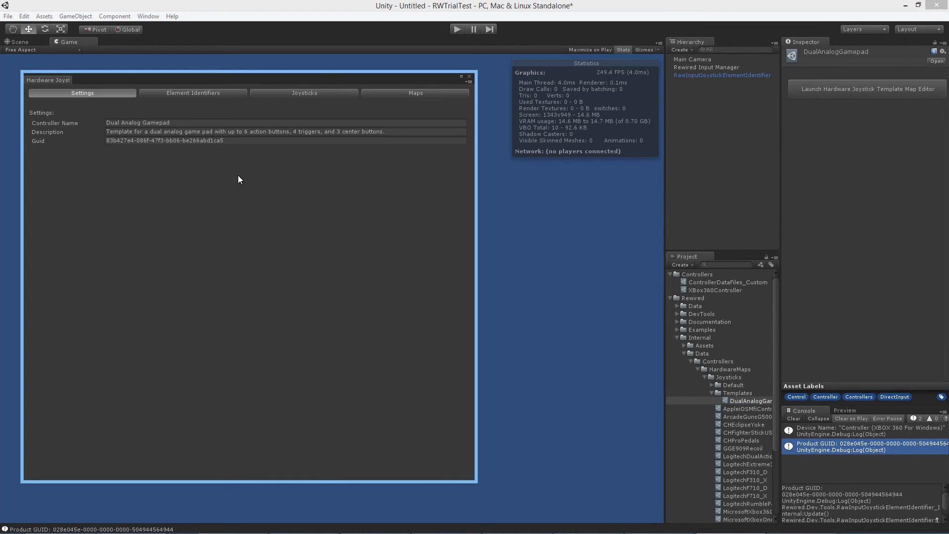
Step: Examine the original DualAnalogGamepad template's element identifiers and joysticks, and close its editor
left_click(211, 93)
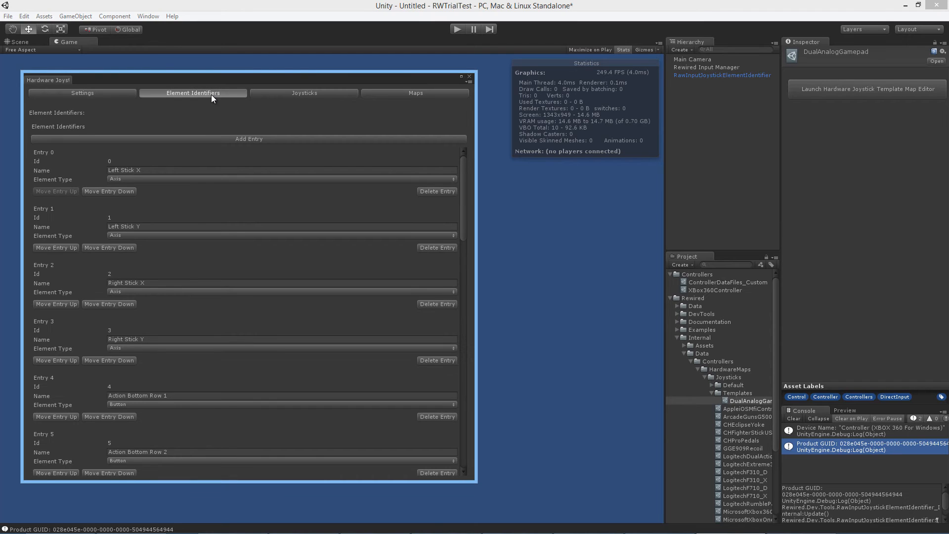
left_click(321, 94)
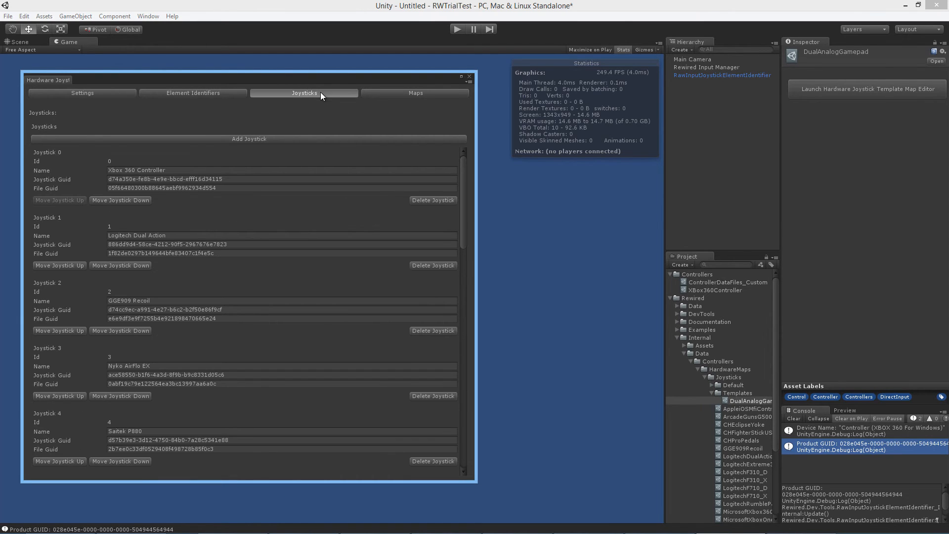
left_click_drag(465, 187, 454, 156)
left_click(470, 76)
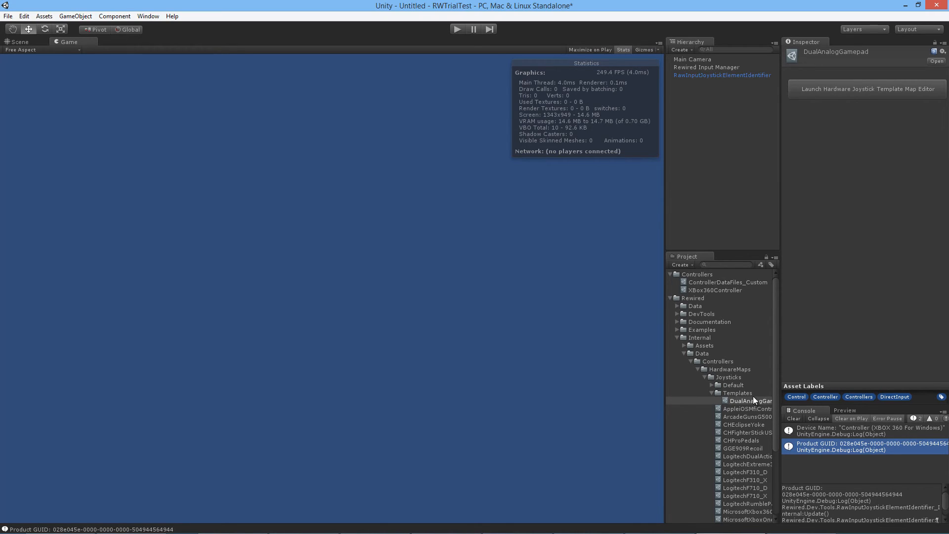
Step: Duplicate the DualAnalogGamepad template and move the copy into the Controllers folder
left_click_drag(664, 387, 620, 390)
left_click(712, 401)
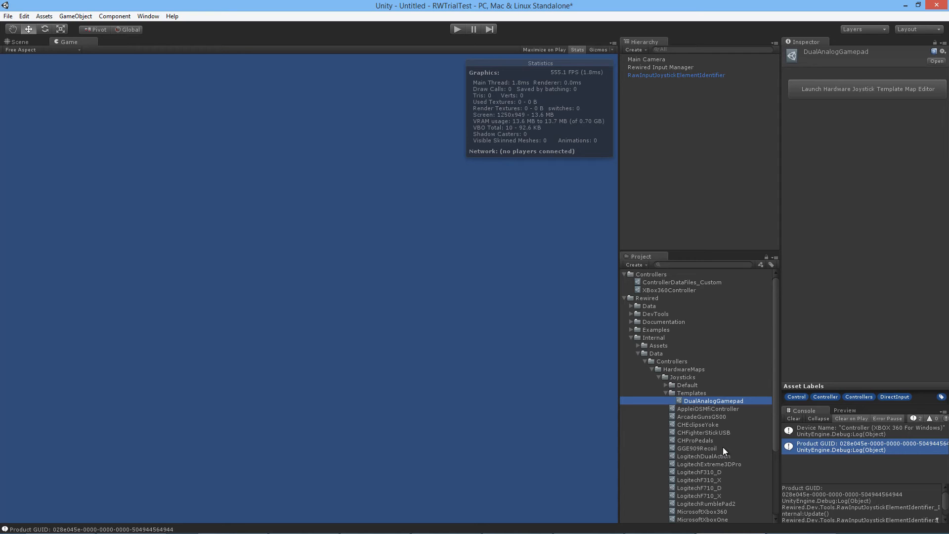
key("ctrl+d")
left_click_drag(725, 409, 661, 277)
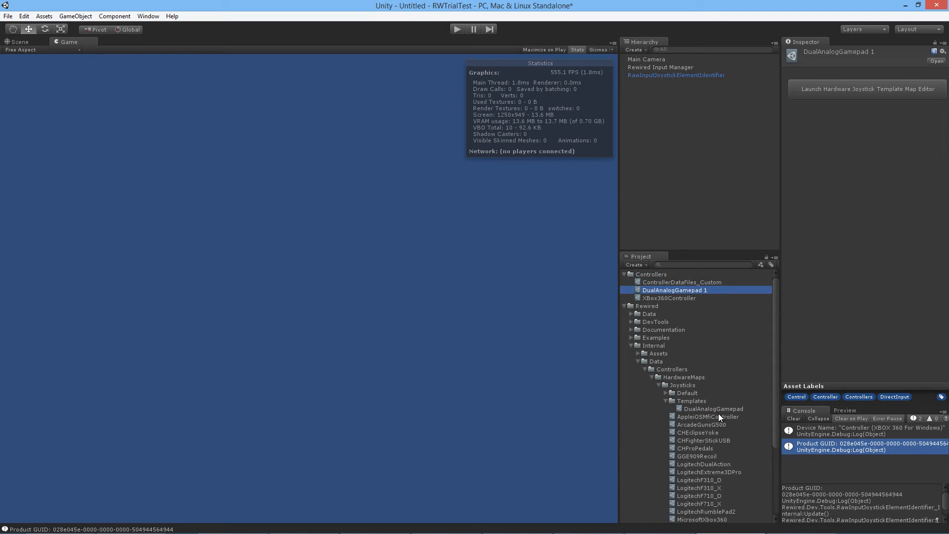
Step: Rename the copied template in the Controllers folder as DualAnalogGamepad _Custom
left_click_drag(704, 290, 720, 287)
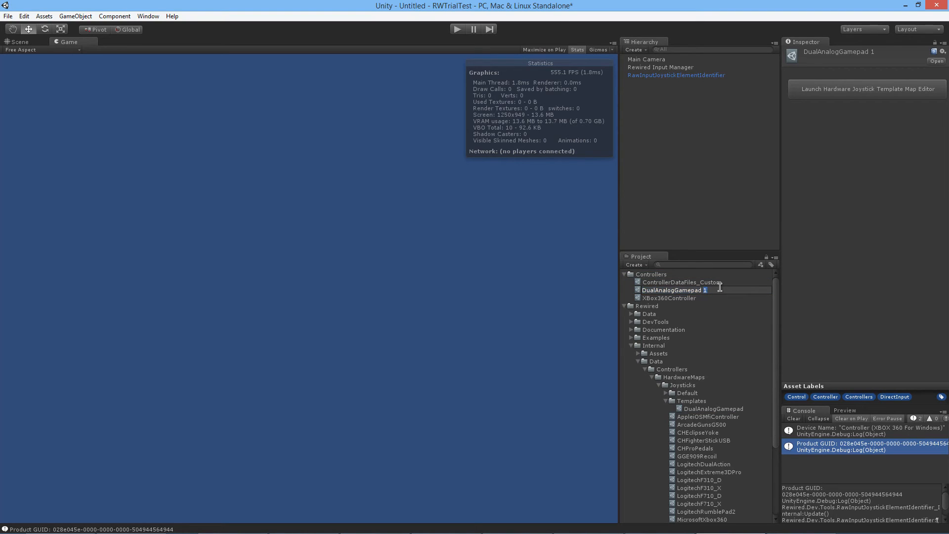
type("_custom")
key("Return")
Step: Assign DualAnalogGamepad _Custom to Element 0 of Joystick Templates in ControllerDataFiles_Custom
left_click(712, 283)
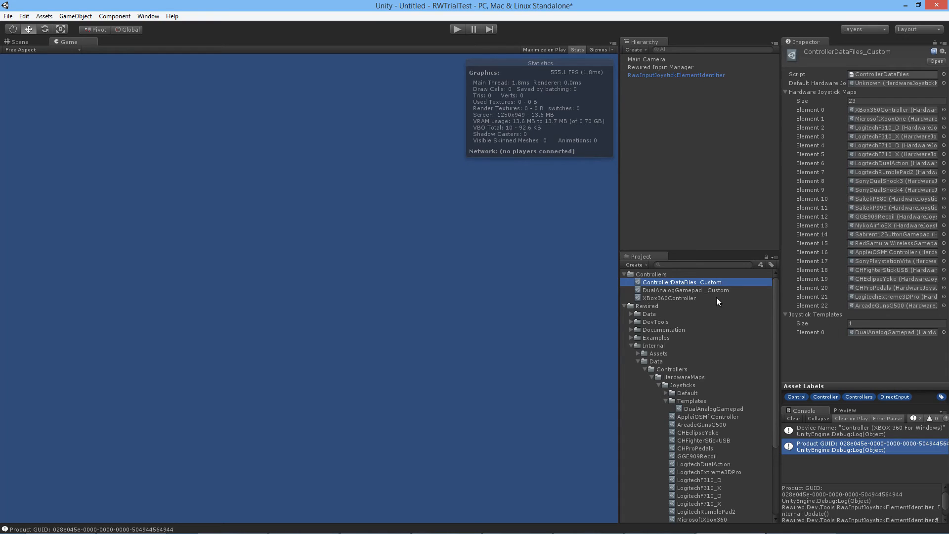
left_click_drag(701, 294, 886, 335)
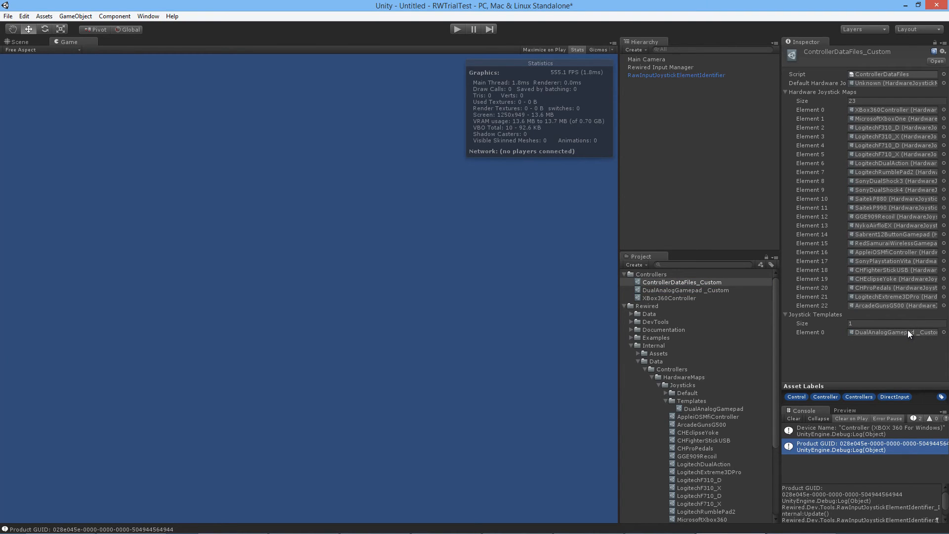
left_click(704, 292)
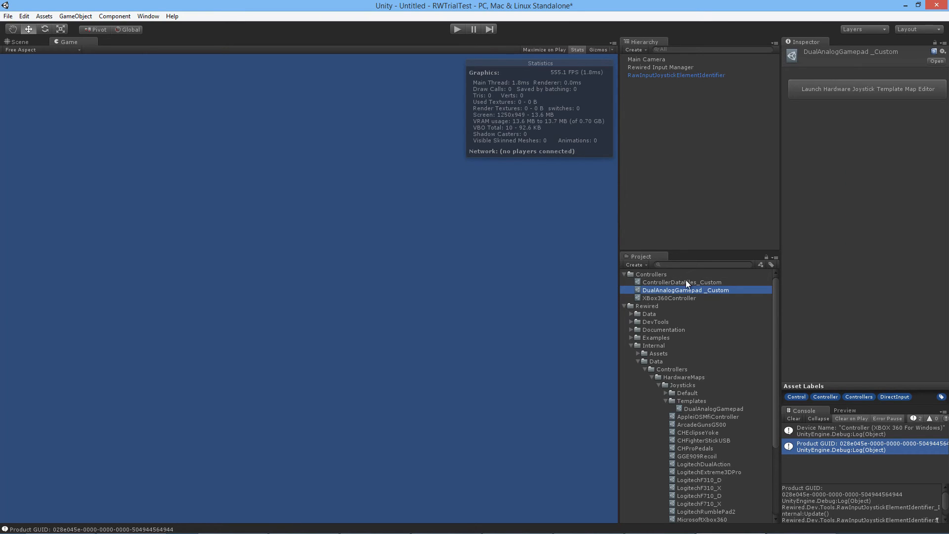
left_click(687, 282)
Step: Open DualAnalogGamepad _Custom in the template map editor and copy its Guid from the settings
left_click(686, 290)
left_click(868, 85)
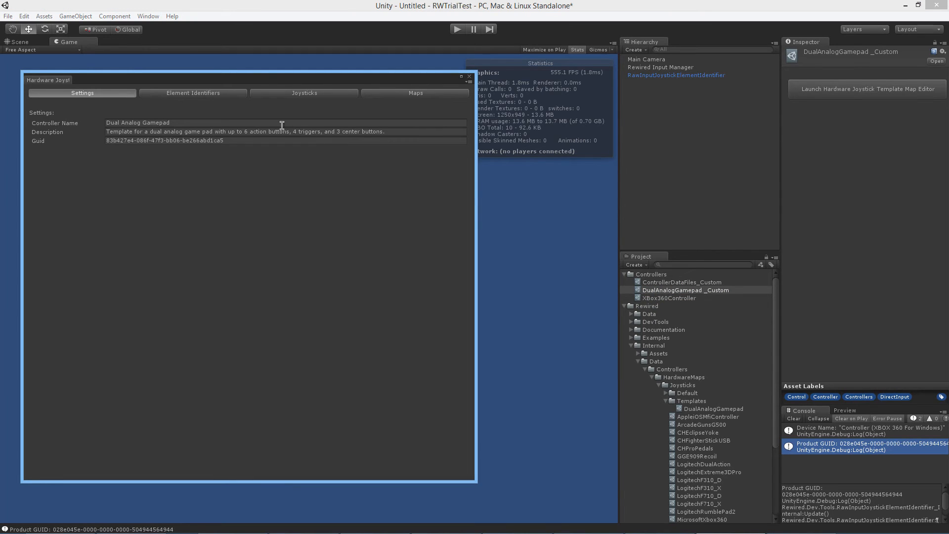
left_click(134, 141)
left_click_drag(229, 141, 153, 141)
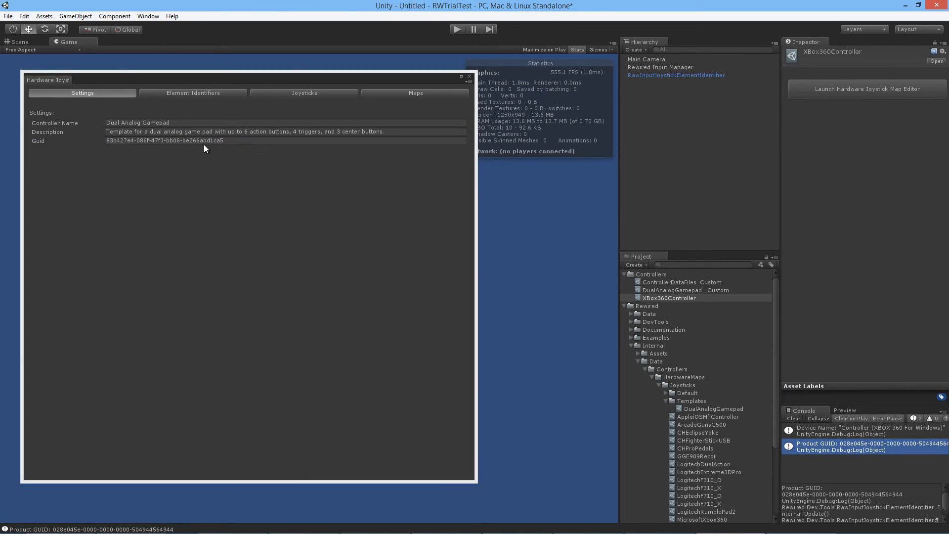
left_click(228, 143)
left_click_drag(228, 142, 107, 140)
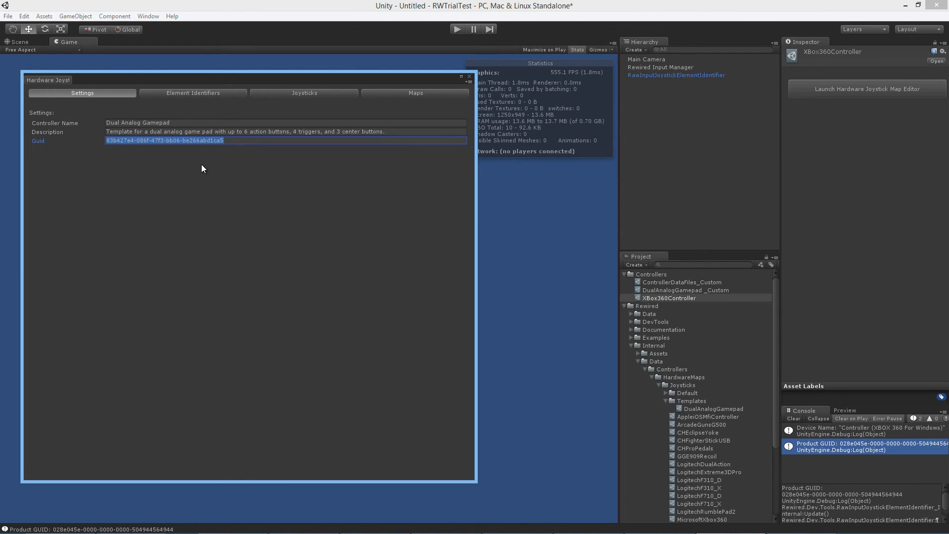
left_click_drag(234, 139, 109, 137)
key("ctrl+c")
Step: Open XBox360Controller in the map editor, add a template Guid entry holding the copied template Guid, and close the editor
left_click(681, 297)
left_click(834, 87)
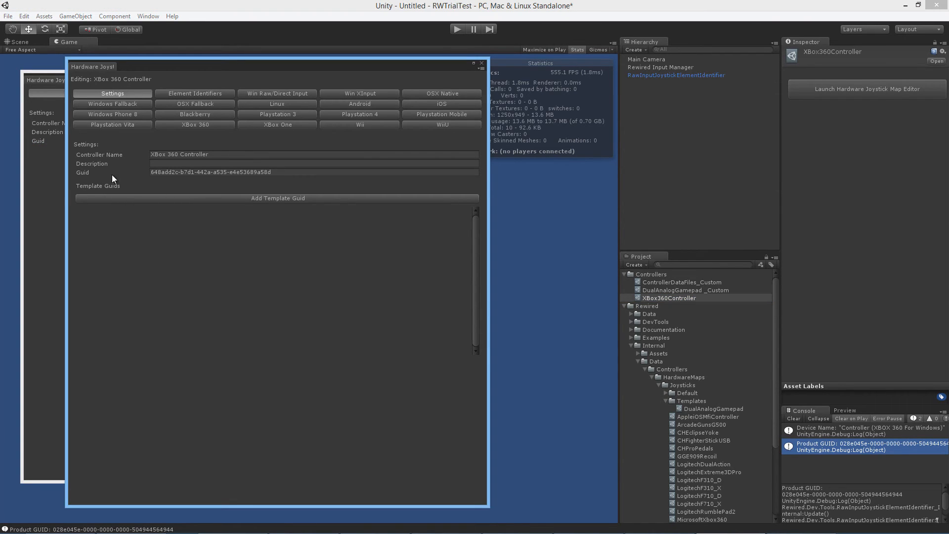
left_click(308, 199)
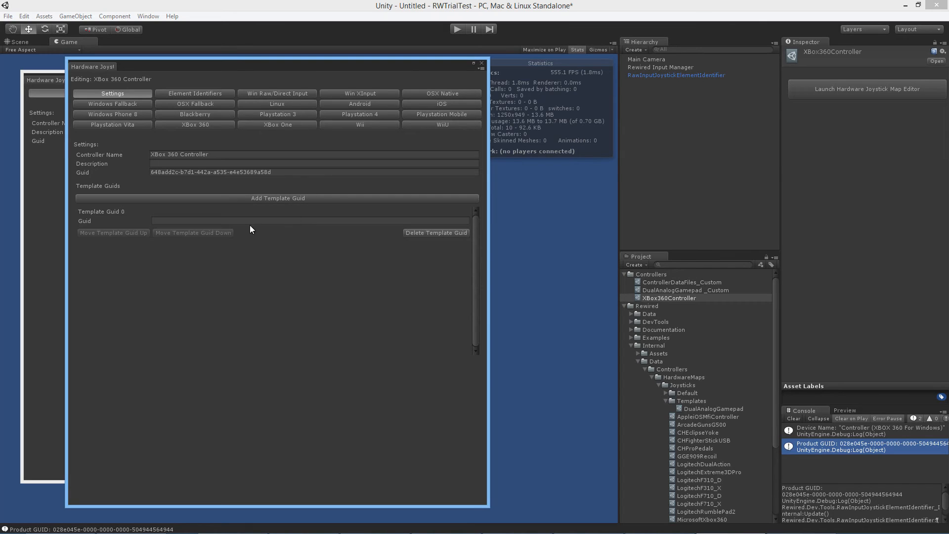
left_click(250, 221)
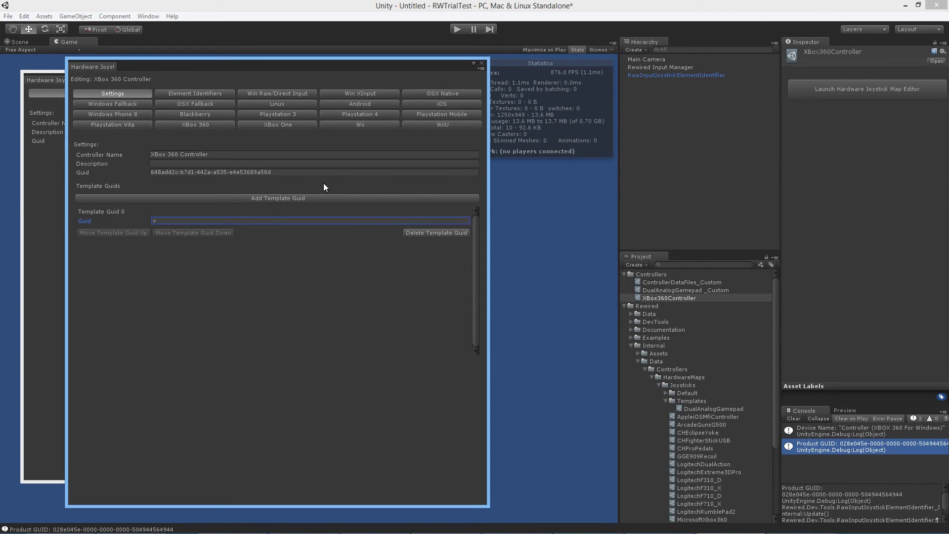
double_click(272, 218)
key("ctrl+v")
left_click(482, 63)
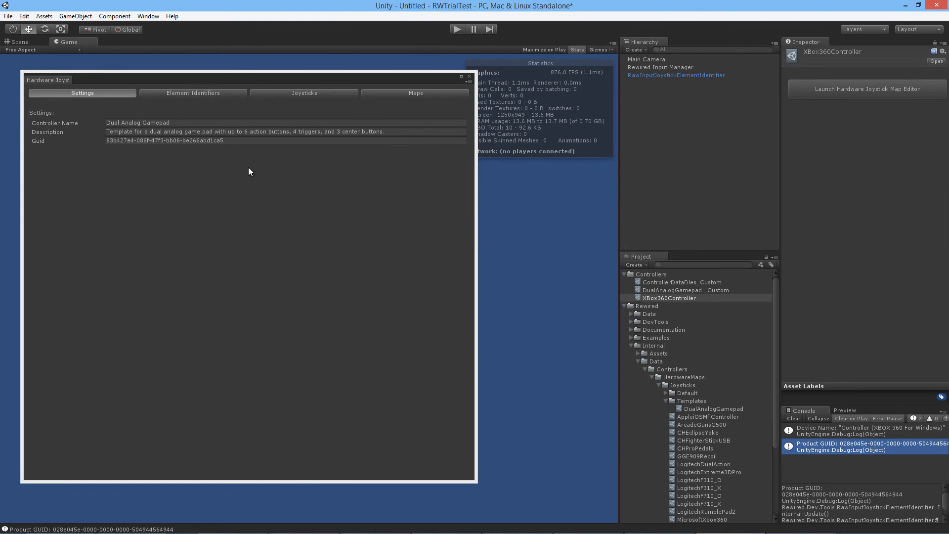
Step: Look through the element identifiers of the custom Dual Analog Gamepad template
left_click(220, 94)
left_click_drag(461, 169, 474, 153)
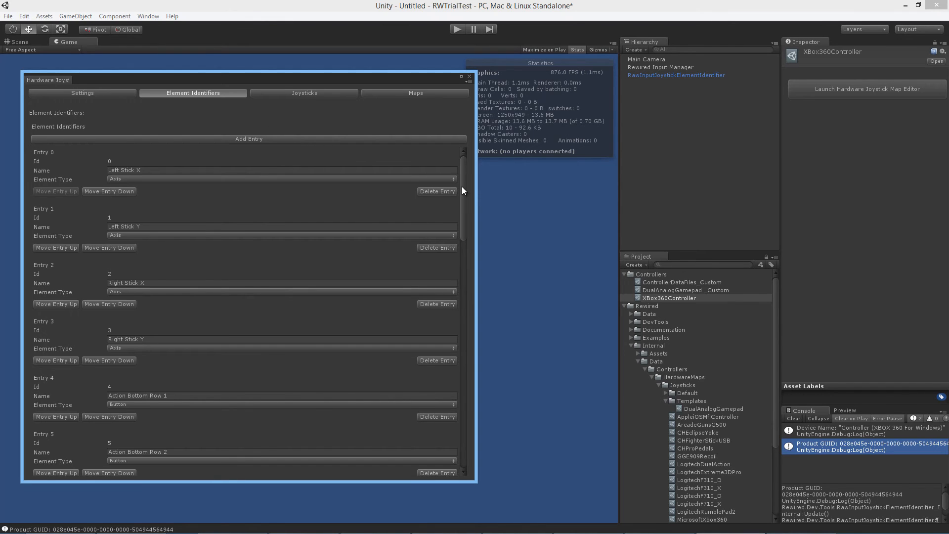
left_click_drag(461, 185, 461, 149)
Step: Delete the Xbox 360 Controller entry, Joystick 0, from the custom template's joysticks
left_click(311, 92)
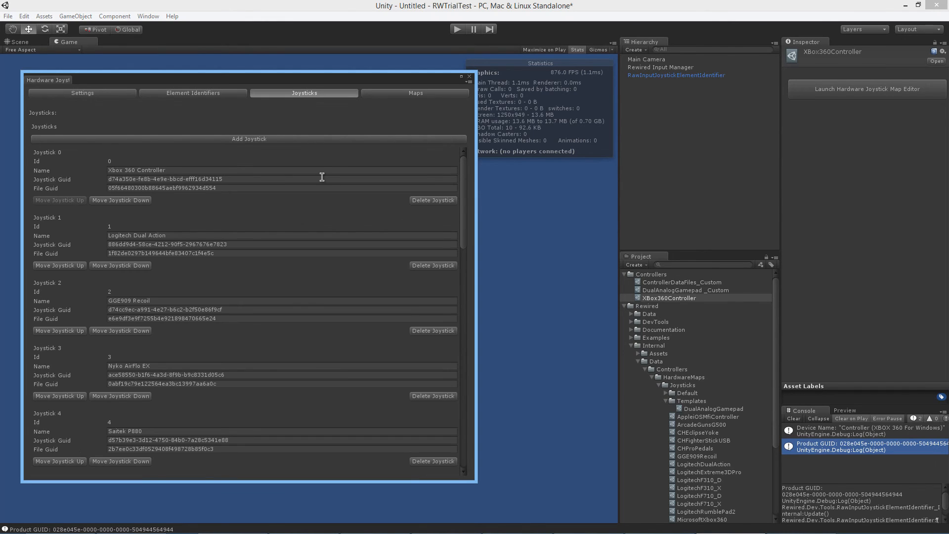
left_click_drag(463, 211, 469, 169)
left_click(428, 200)
left_click(494, 292)
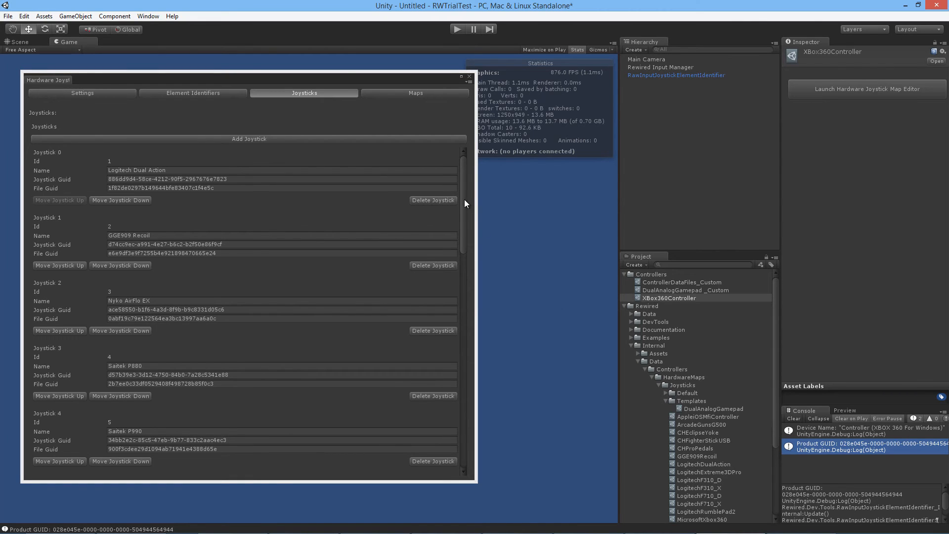
Step: Add a joystick entry at the end of the custom template's joysticks and clear its name, Joystick Guid and File Guid
left_click_drag(465, 200, 429, 126)
left_click_drag(465, 187, 463, 416)
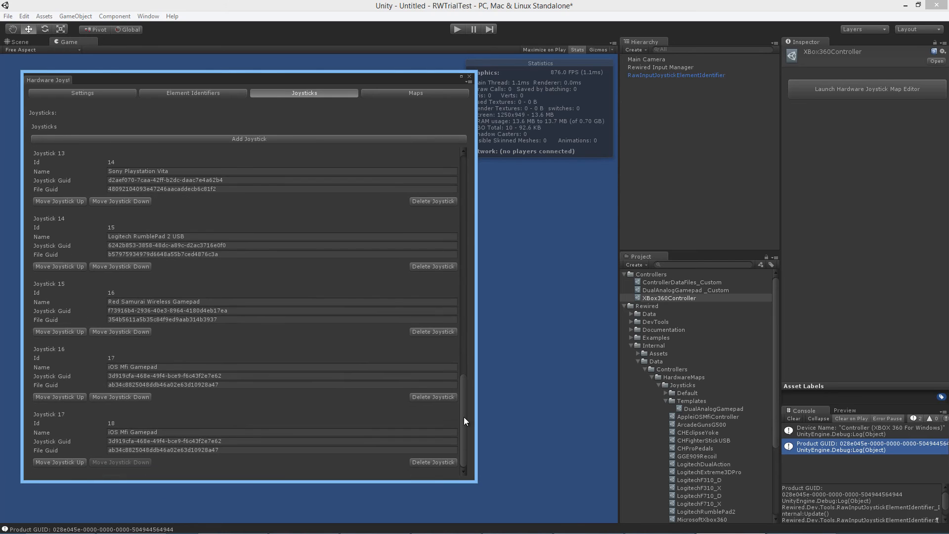
left_click(168, 431)
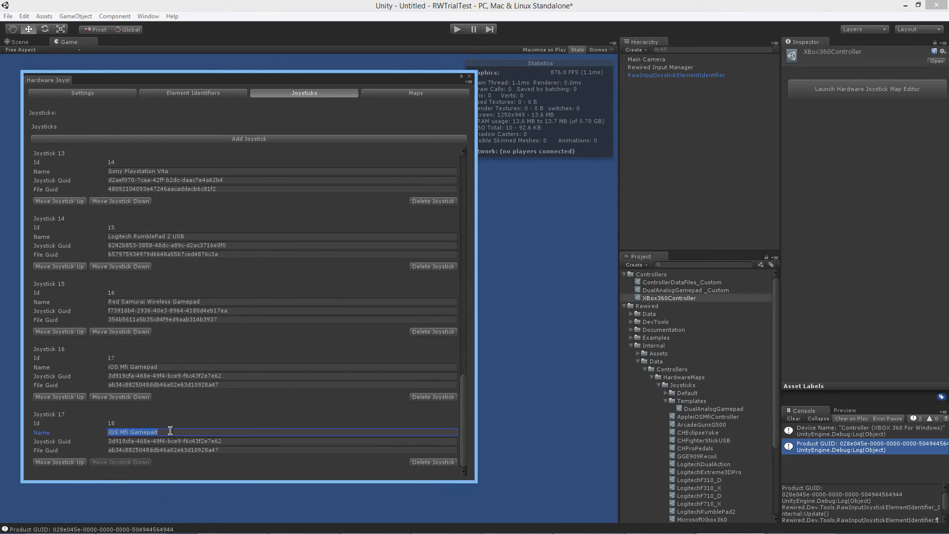
key("BackSpace")
left_click(233, 442)
key("BackSpace")
left_click(232, 449)
key("BackSpace")
left_click(228, 434)
left_click(227, 447)
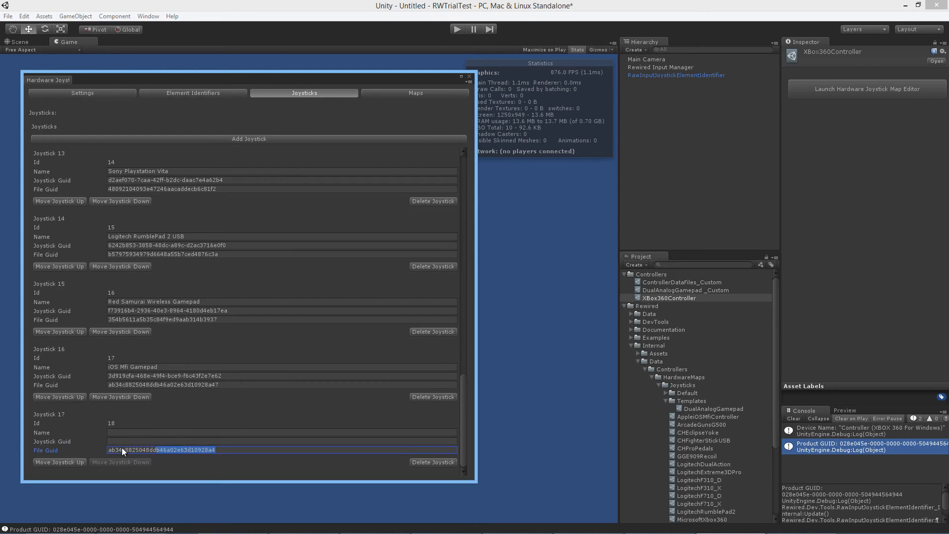
key("BackSpace")
Step: Name the new Joystick 17 entry XBox 360 Controller
left_click(238, 429)
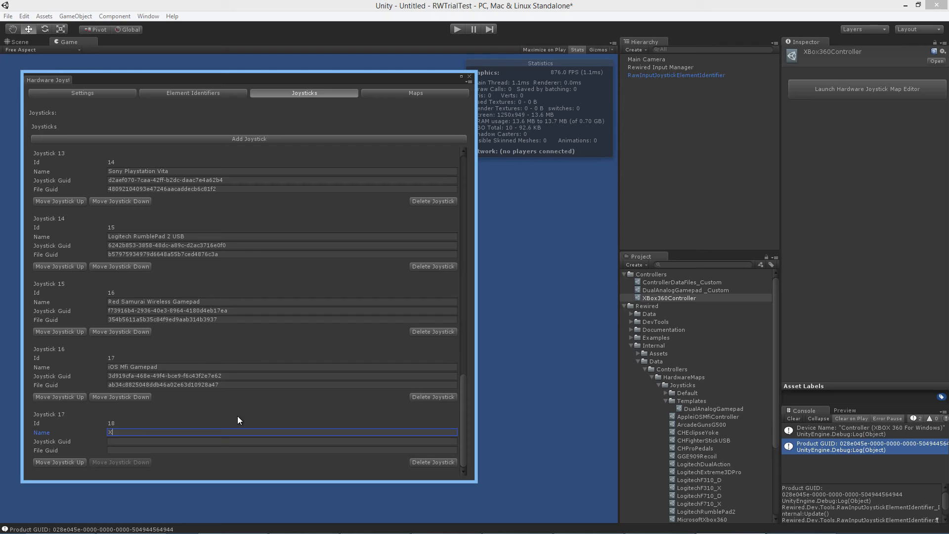
type("XBox 360 Controller")
key("Tab")
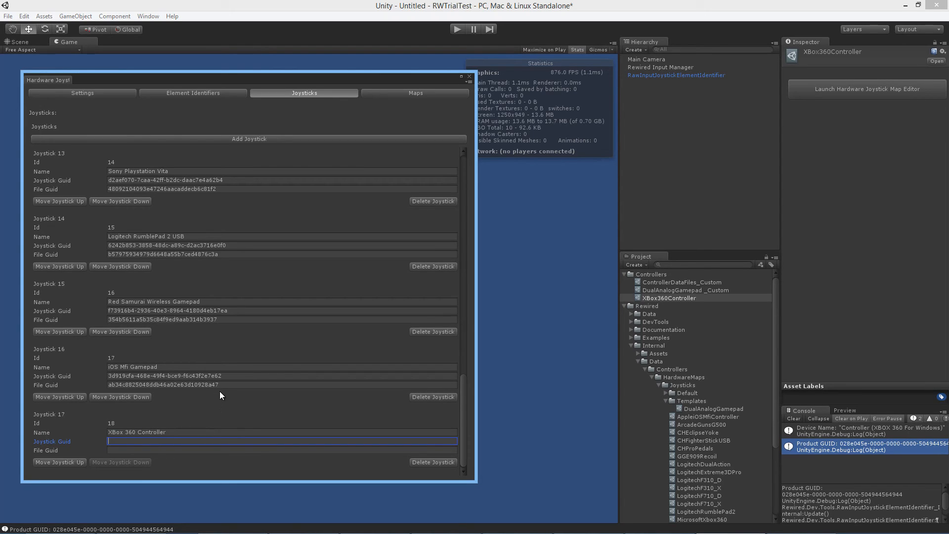
Step: Copy the controller Guid from XBox360Controller's map editor settings into Joystick 17's Joystick Guid, and close that controller editor
left_click(692, 298)
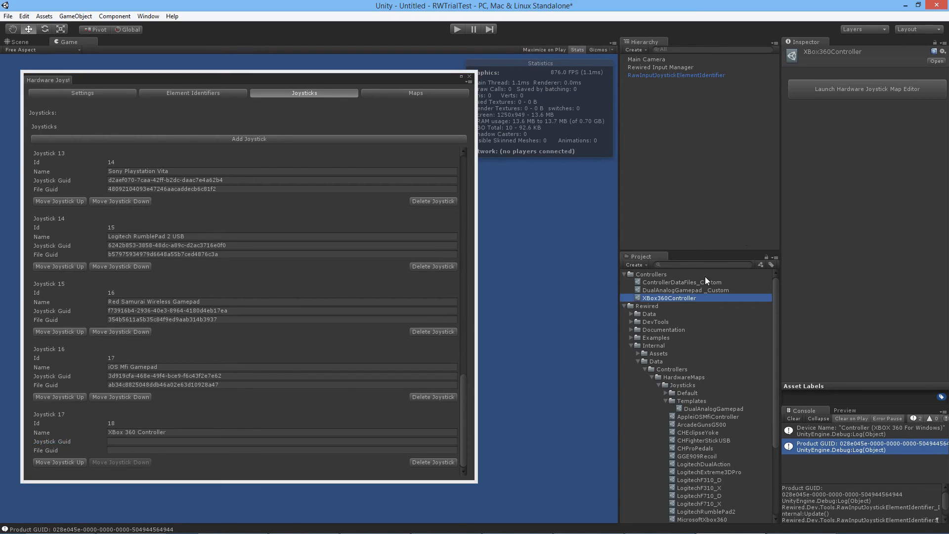
left_click(842, 91)
left_click_drag(414, 67, 630, 71)
left_click_drag(489, 176, 354, 153)
key("ctrl+c")
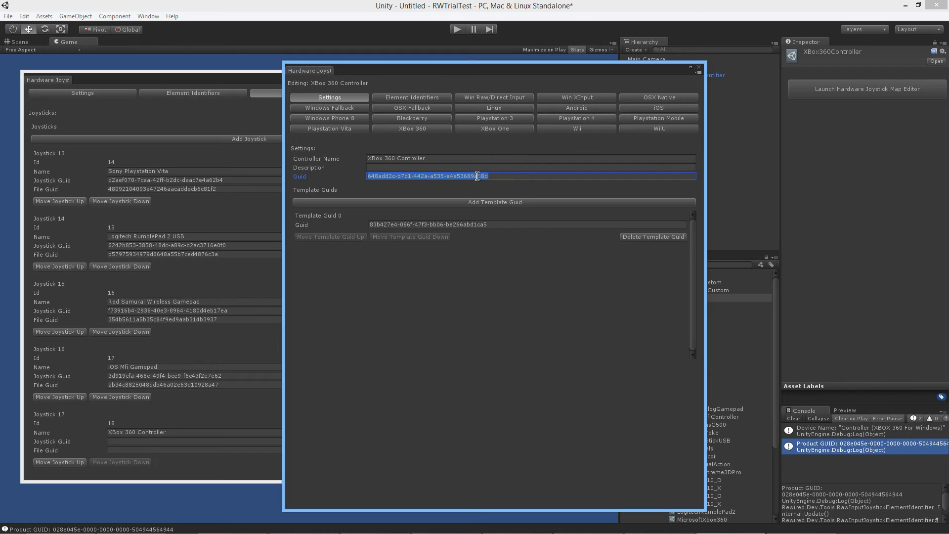
left_click(268, 85)
left_click(134, 441)
key("ctrl+v")
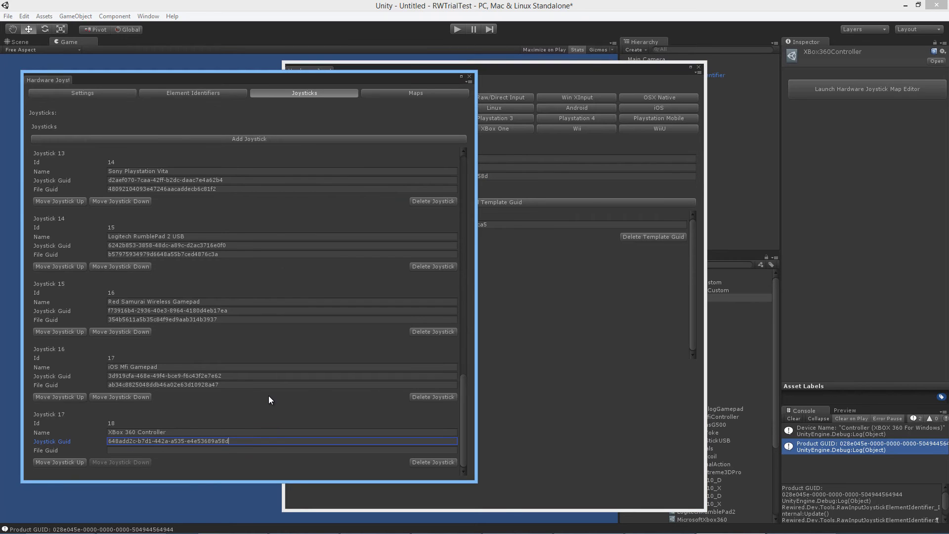
left_click(263, 449)
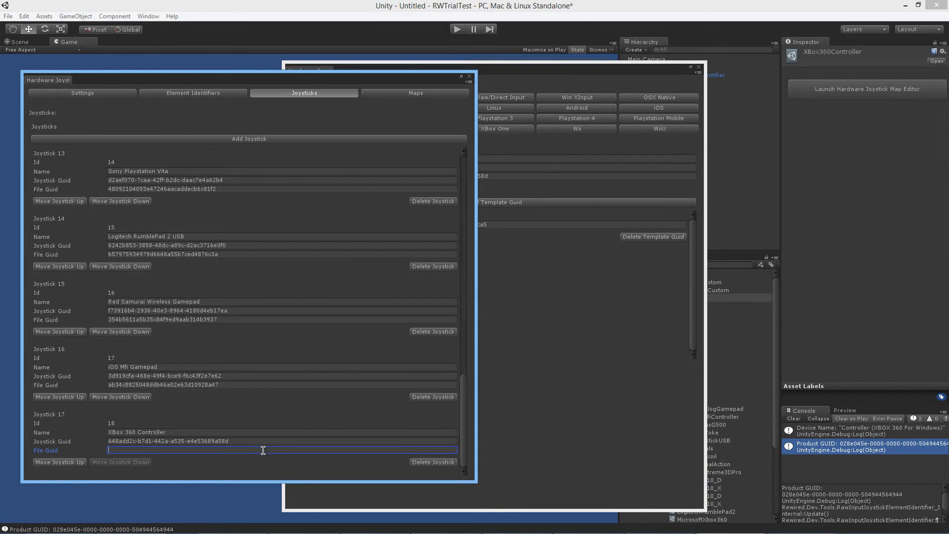
left_click(654, 69)
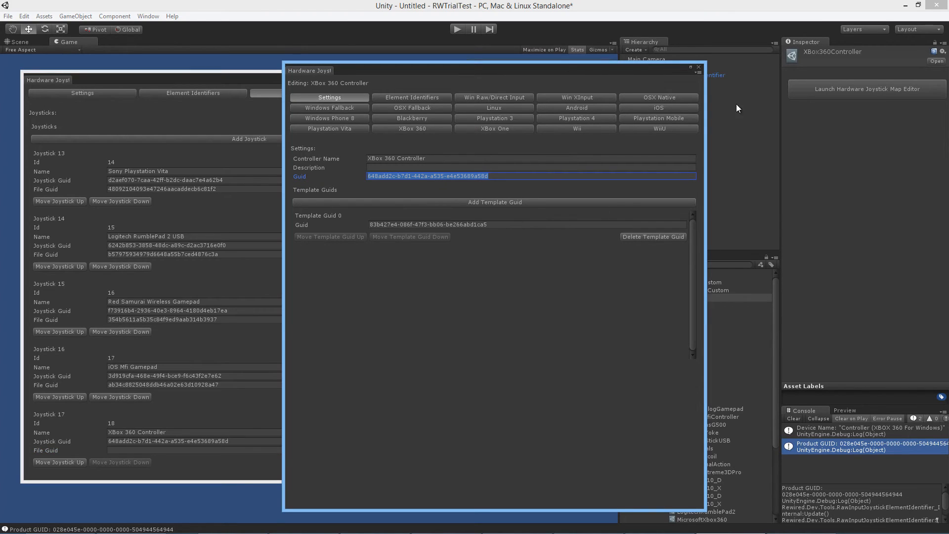
left_click(700, 67)
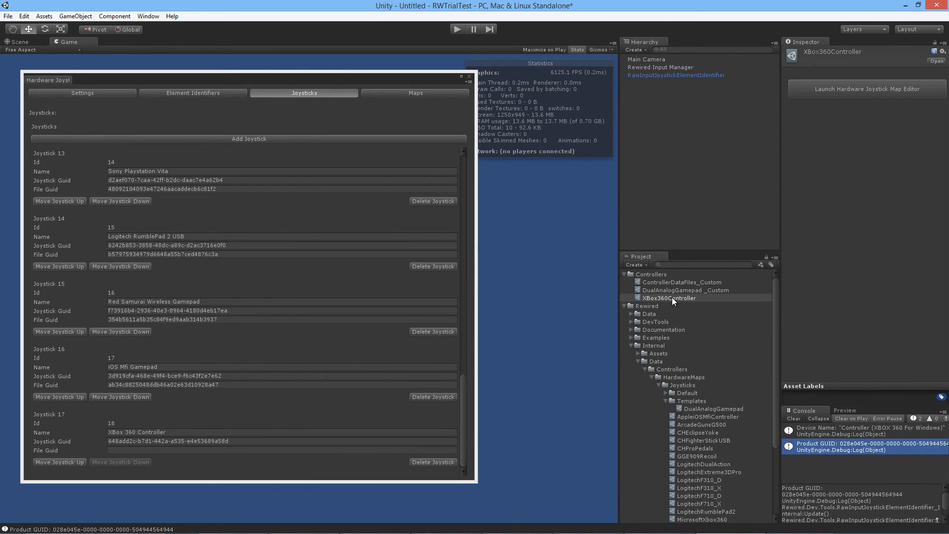
Step: Make sure the project's Editor settings use Visible Meta Files as the version control mode
left_click(24, 16)
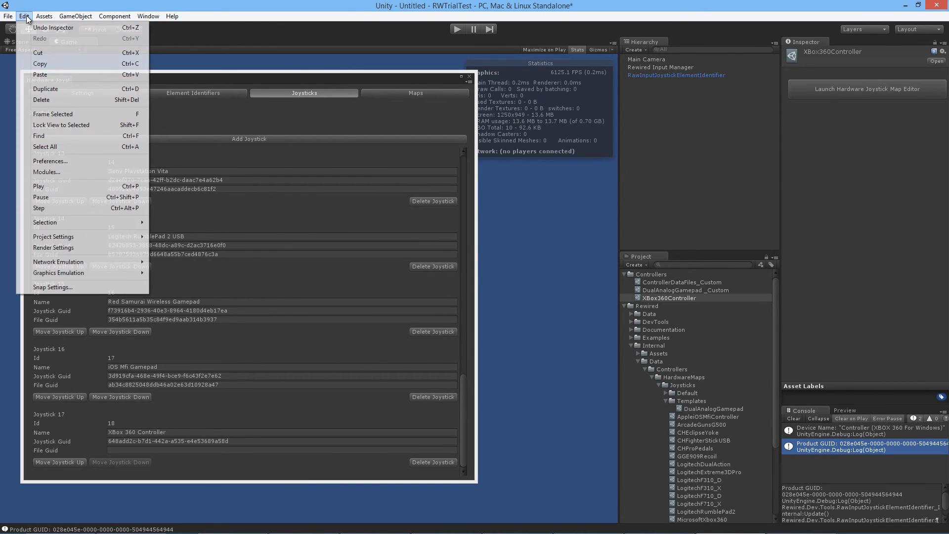
mouse_move(101, 238)
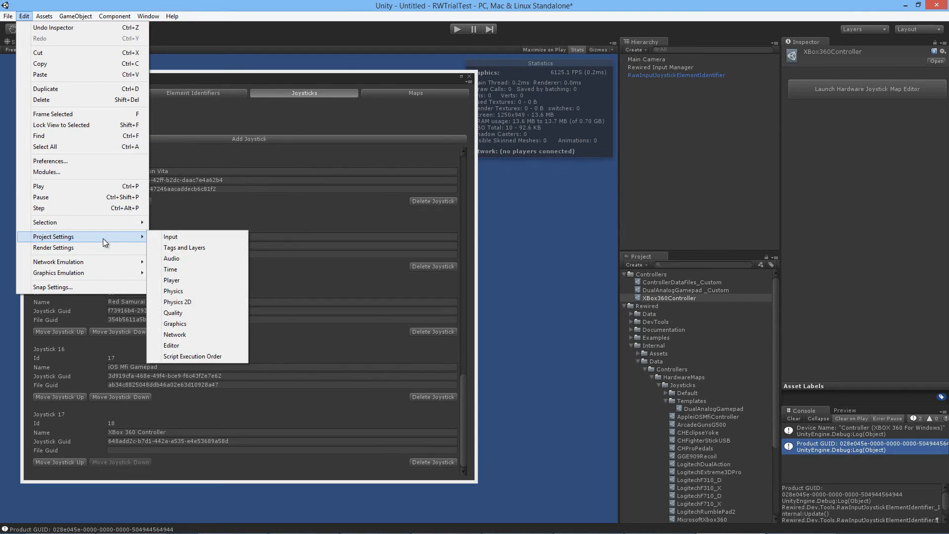
left_click(188, 345)
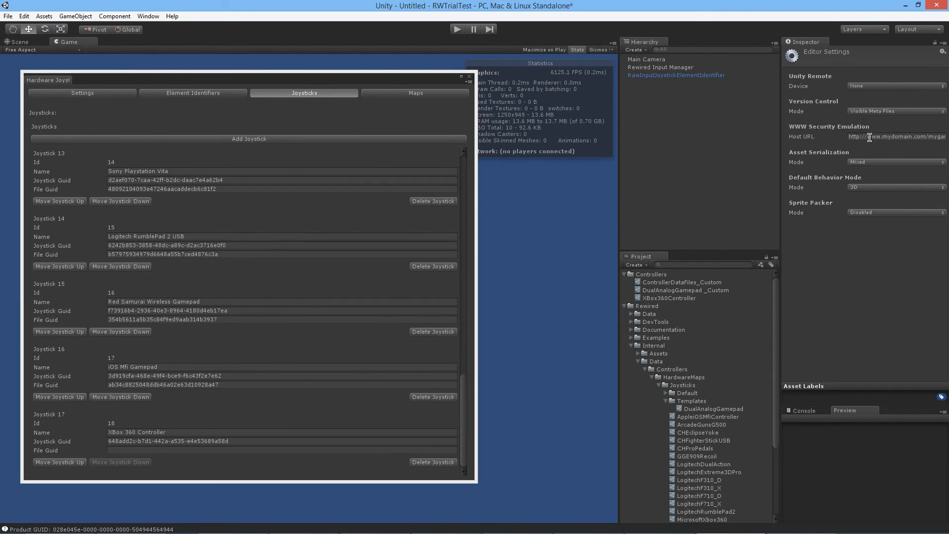
left_click(870, 112)
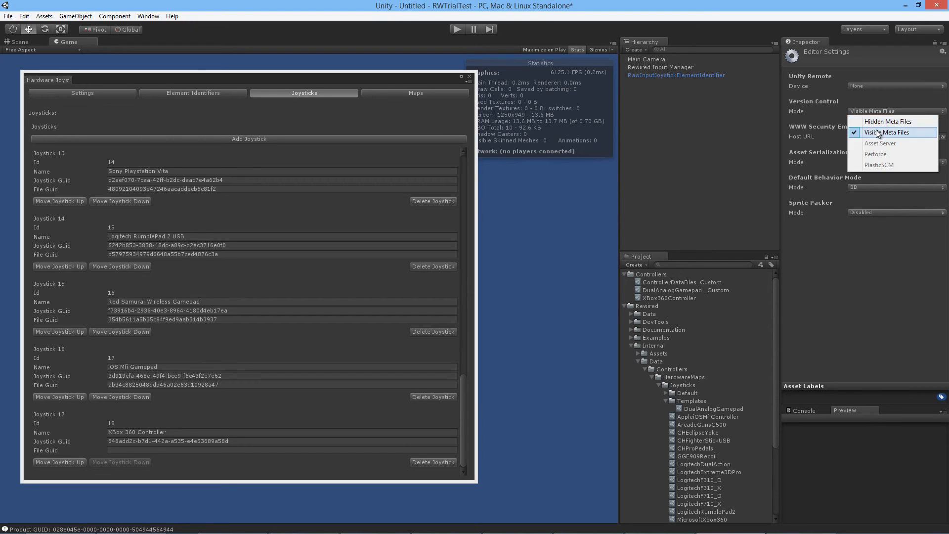
left_click(874, 130)
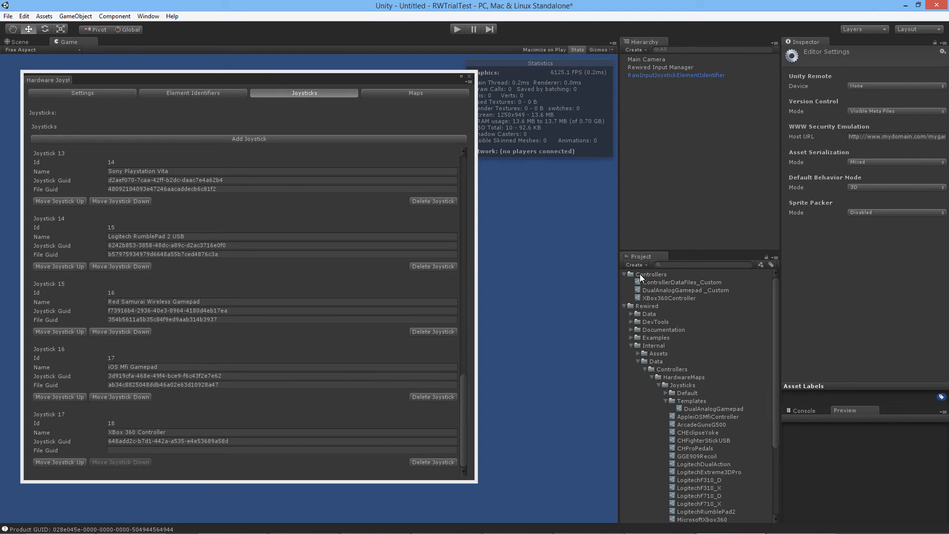
Step: Reveal the XBox360Controller asset in the file explorer and open XBox360Controller.asset.meta in Notepad2
left_click(668, 298)
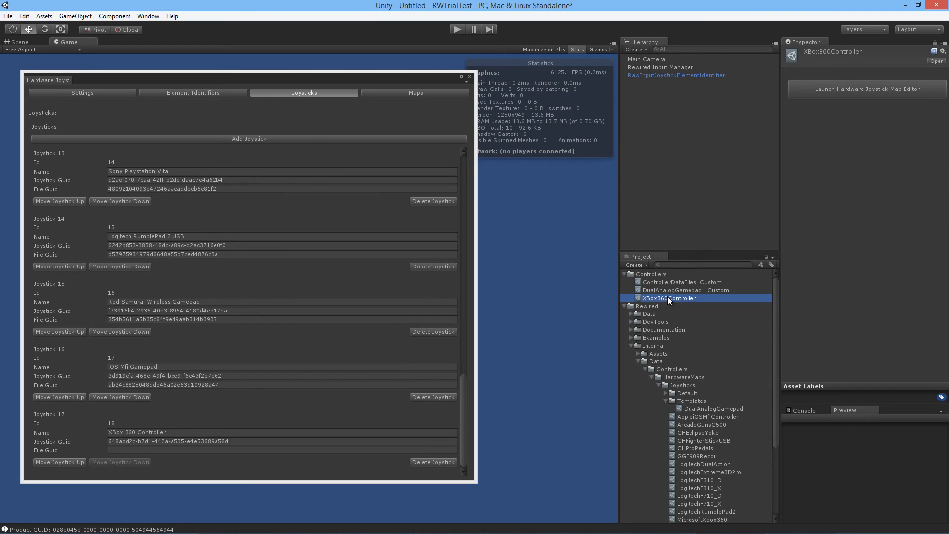
right_click(667, 297)
left_click(697, 313)
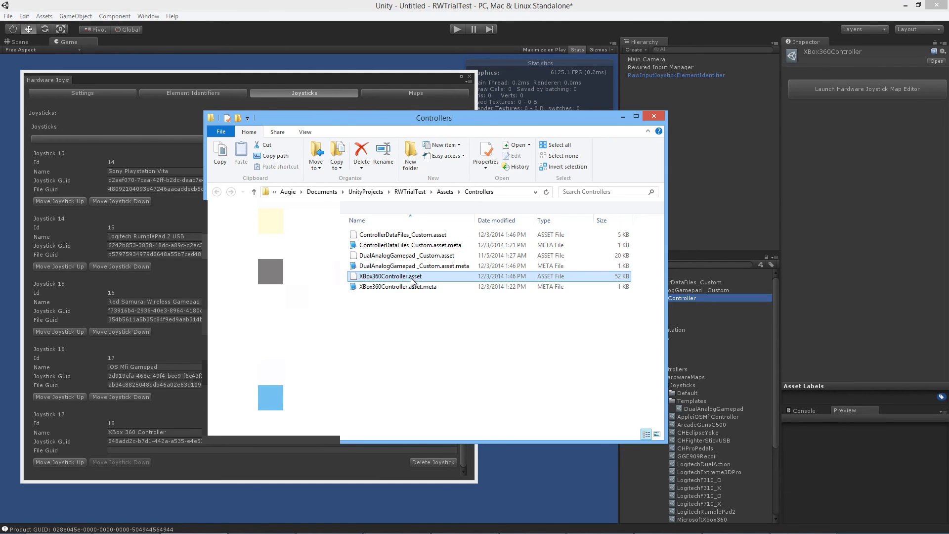
left_click(377, 287, "ctrl")
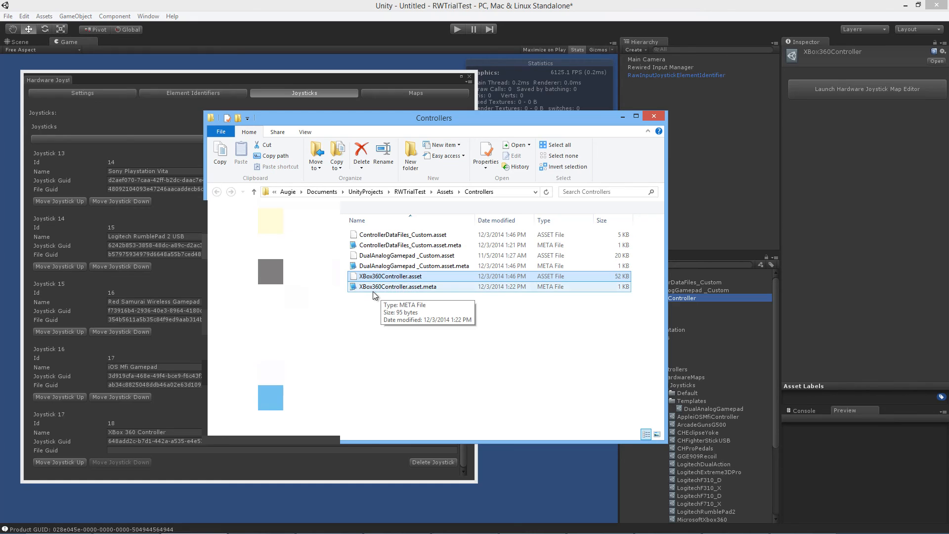
left_click(429, 287)
double_click(429, 287)
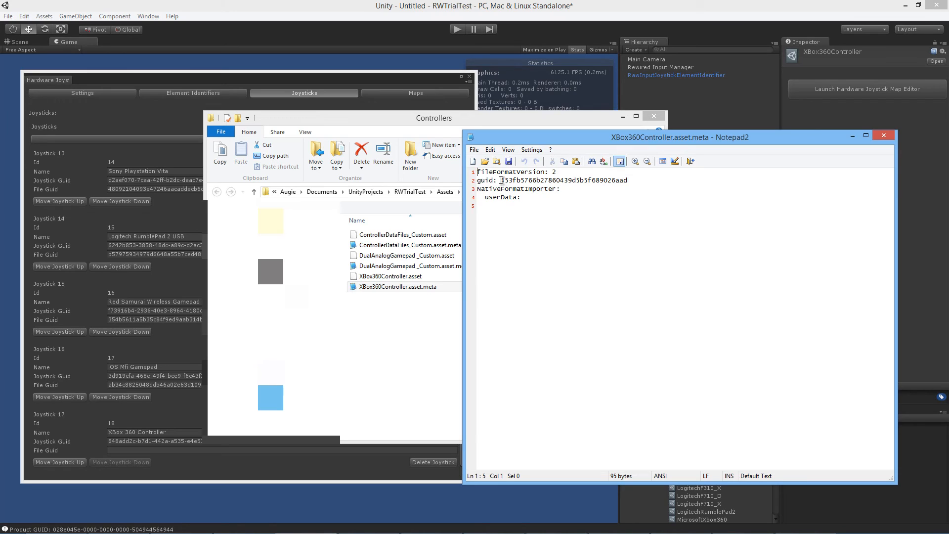
Step: Copy the guid from the meta file into Joystick 17's File Guid in Unity, closing the text editor and folder window
left_click_drag(500, 180, 629, 177)
key("ctrl+c")
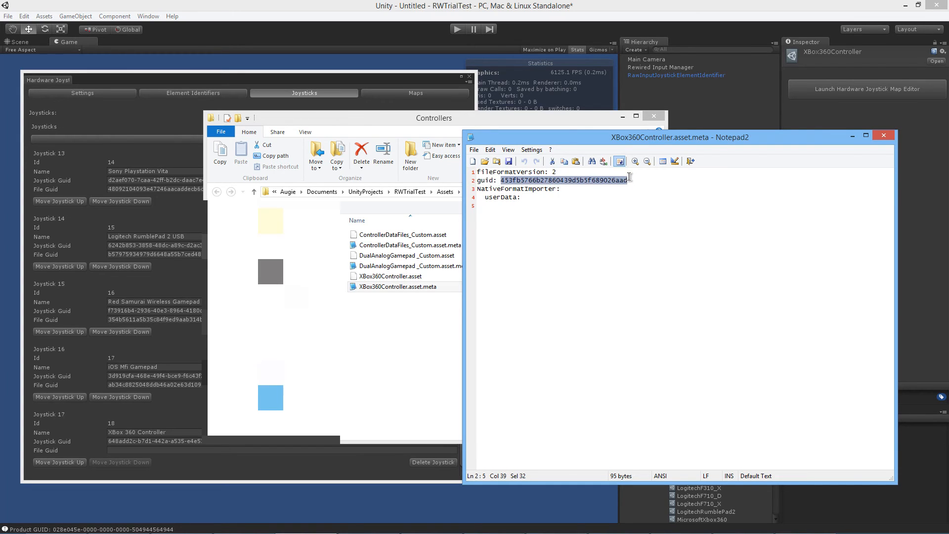
left_click(883, 137)
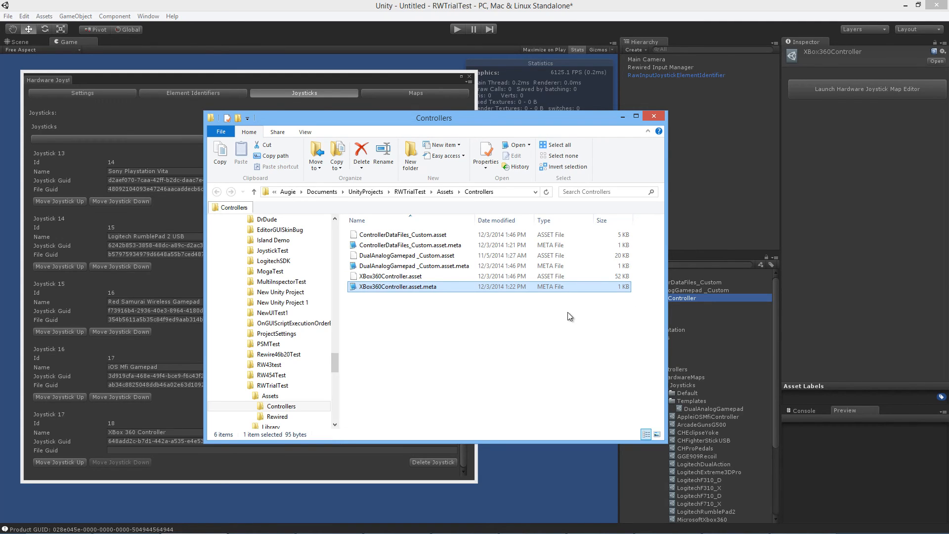
left_click(654, 115)
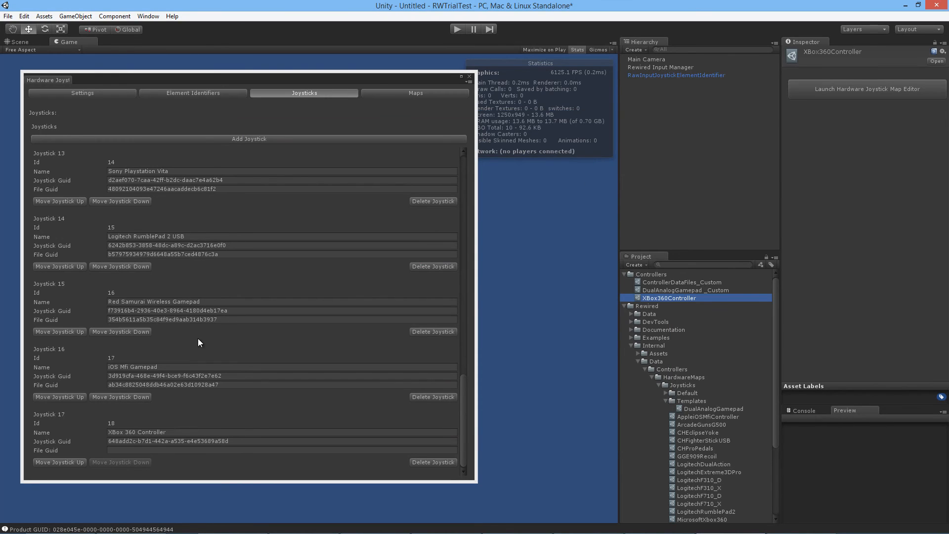
left_click(168, 449)
key("ctrl+v")
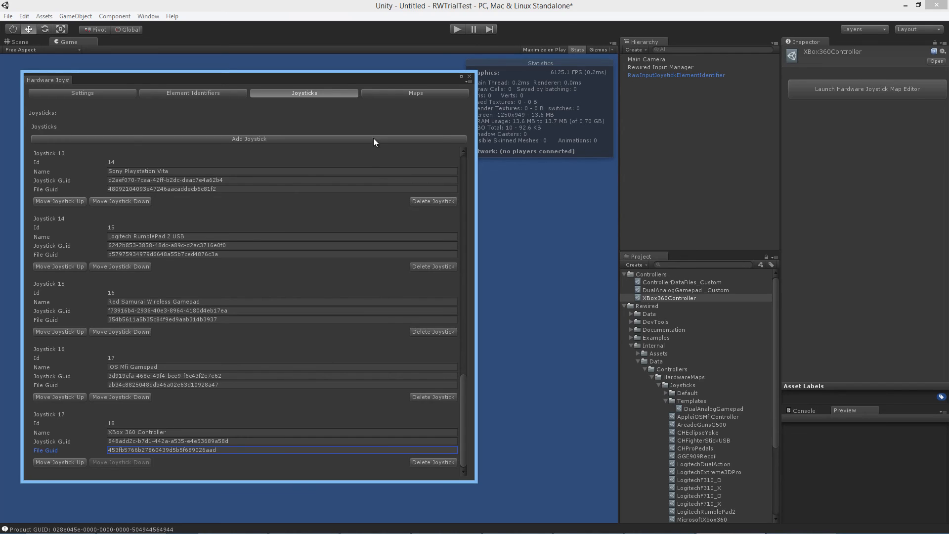
Step: Show the template's mappings for the XBox 360 Controller joystick
left_click(402, 94)
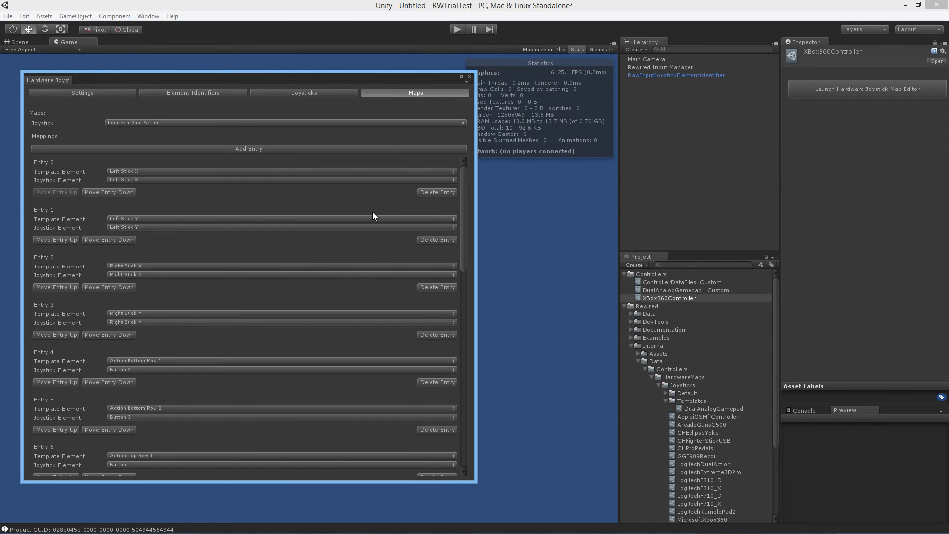
left_click(337, 93)
scroll(308, 395, "up", 5)
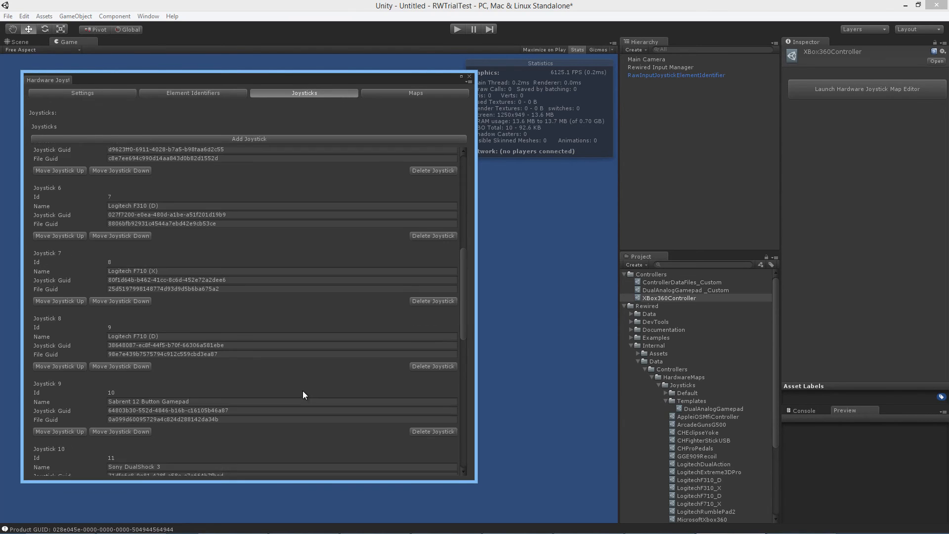
left_click(423, 94)
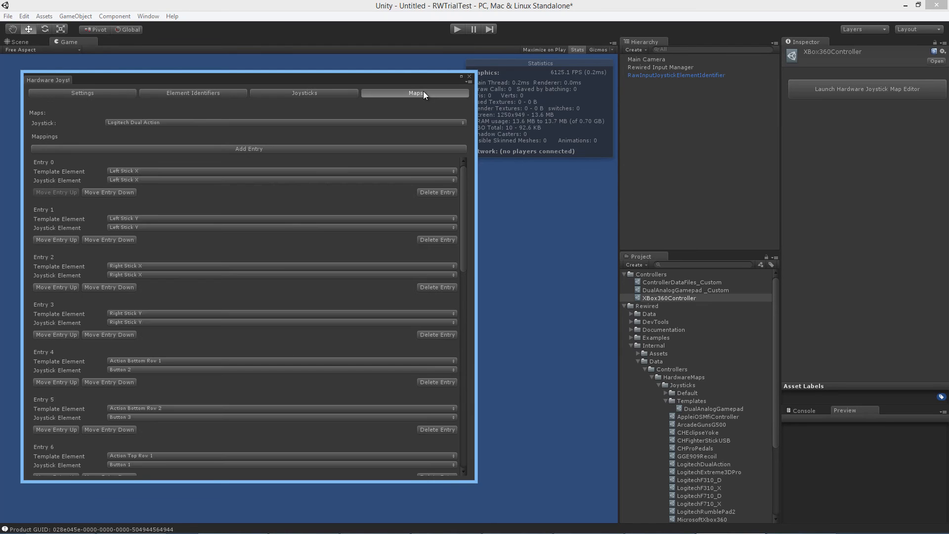
left_click(274, 124)
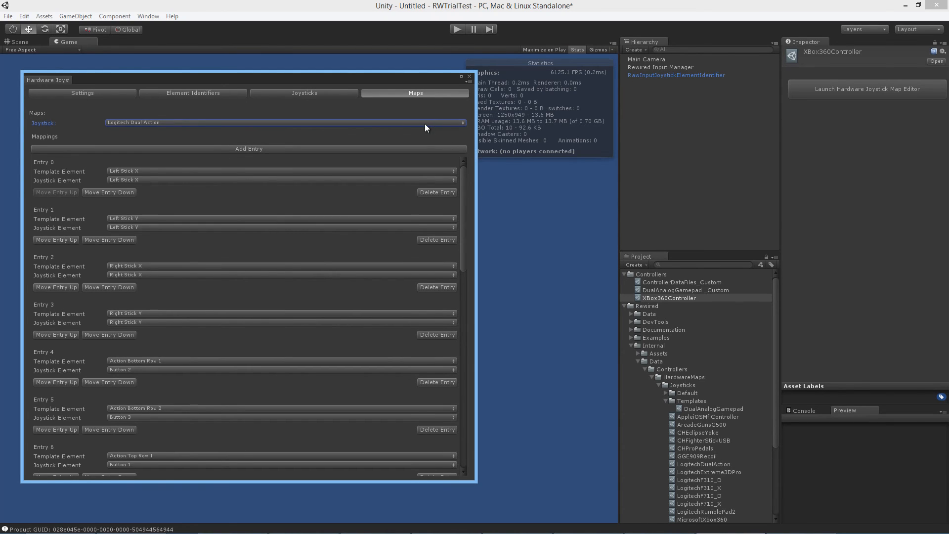
left_click(411, 123)
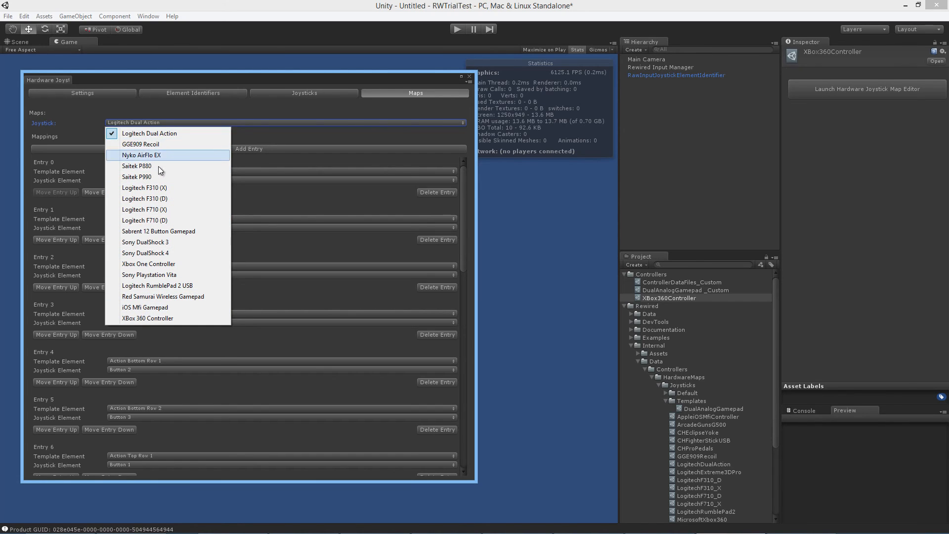
left_click(170, 319)
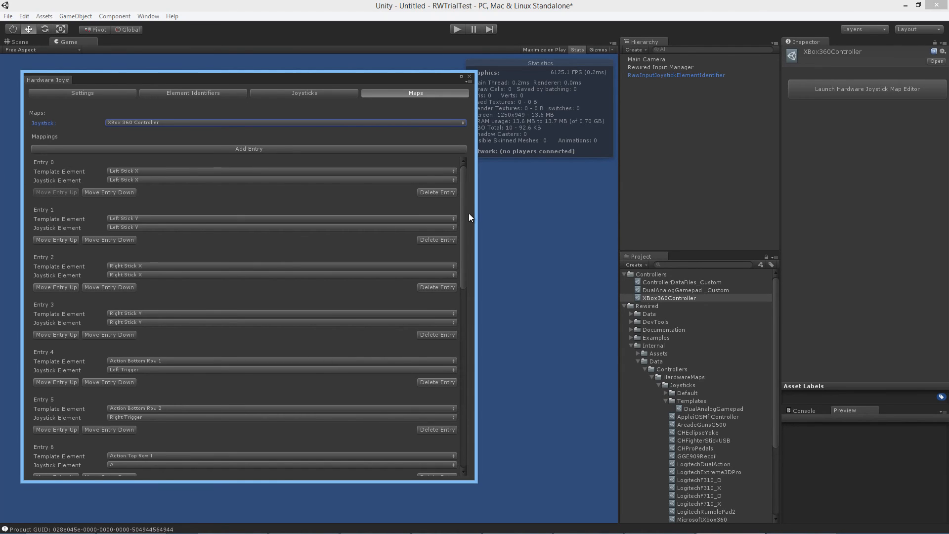
Step: Map template element Left Stick X to joystick element Left Stick X in Entry 0
left_click_drag(465, 205, 447, 172)
left_click(136, 171)
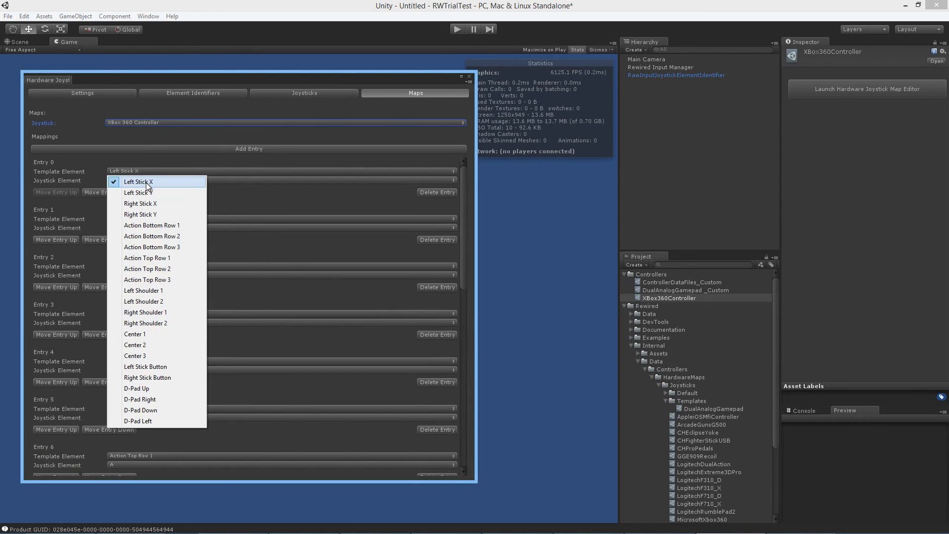
left_click(132, 166)
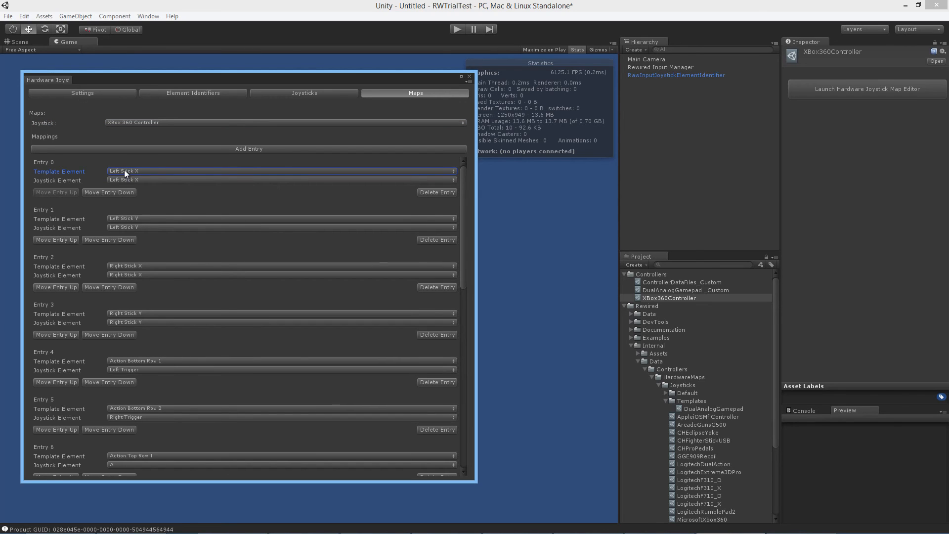
left_click(130, 170)
left_click(139, 179)
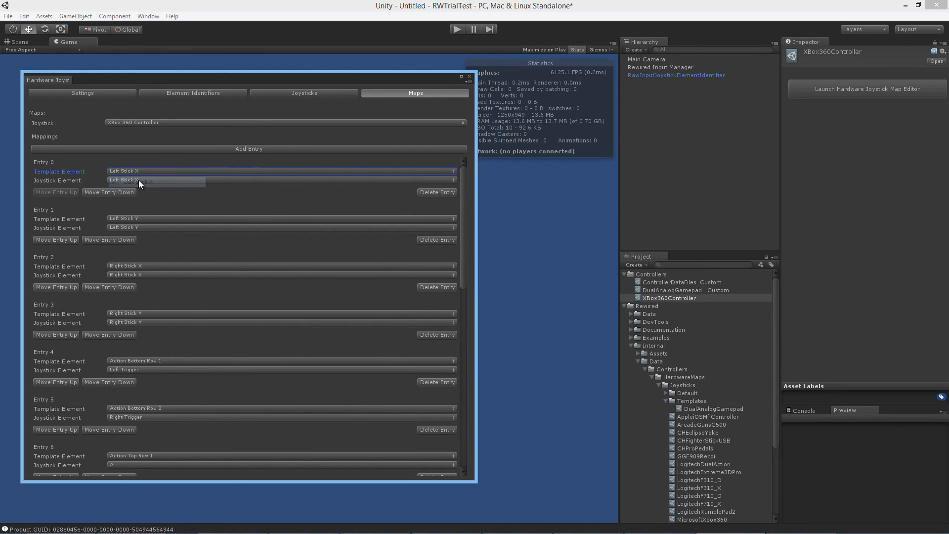
left_click(138, 180)
left_click(138, 188)
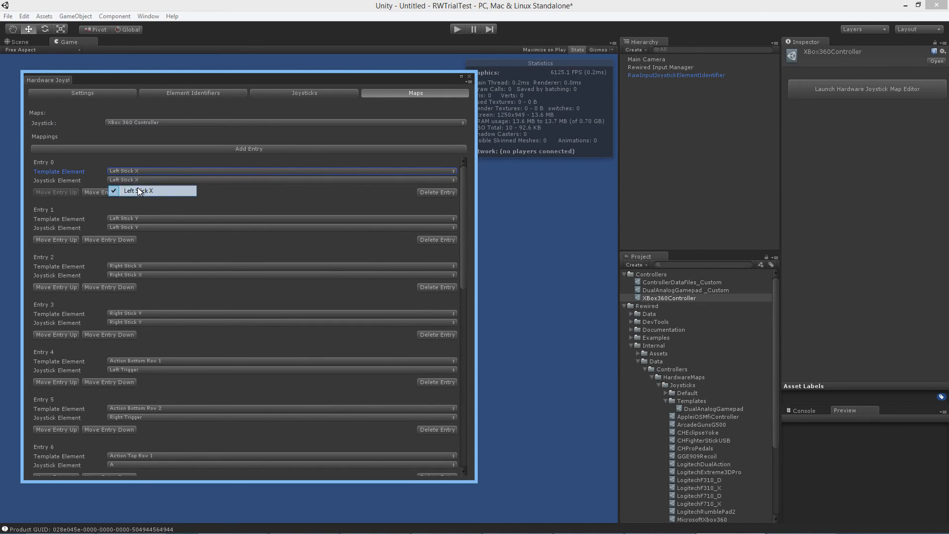
Step: Map template element Left Stick Y to joystick element Left Stick Y in Entry 1
left_click(129, 219)
left_click(135, 239)
left_click(132, 219)
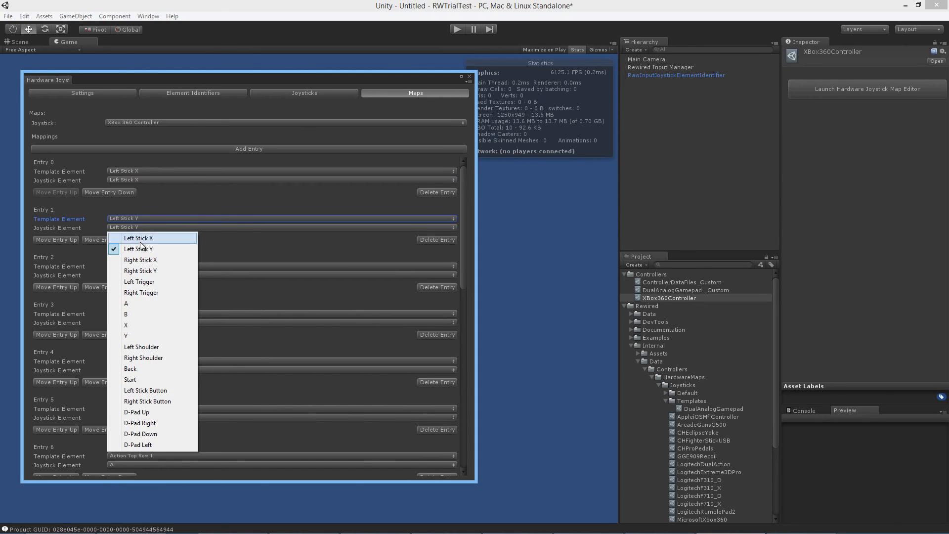
left_click(141, 249)
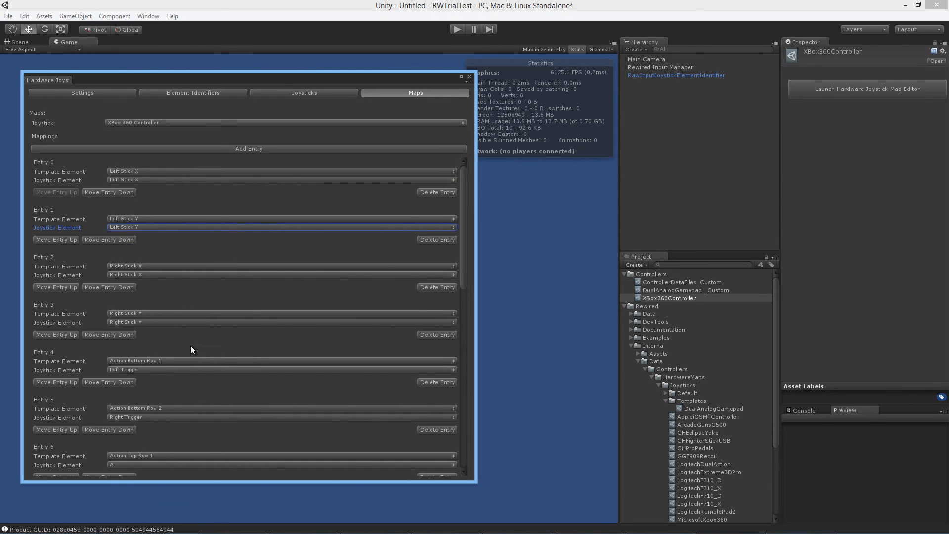
Step: Map Action Bottom Row 1 to joystick element A in Entry 4 and Action Bottom Row 2 to B in Entry 5
left_click_drag(463, 227, 456, 270)
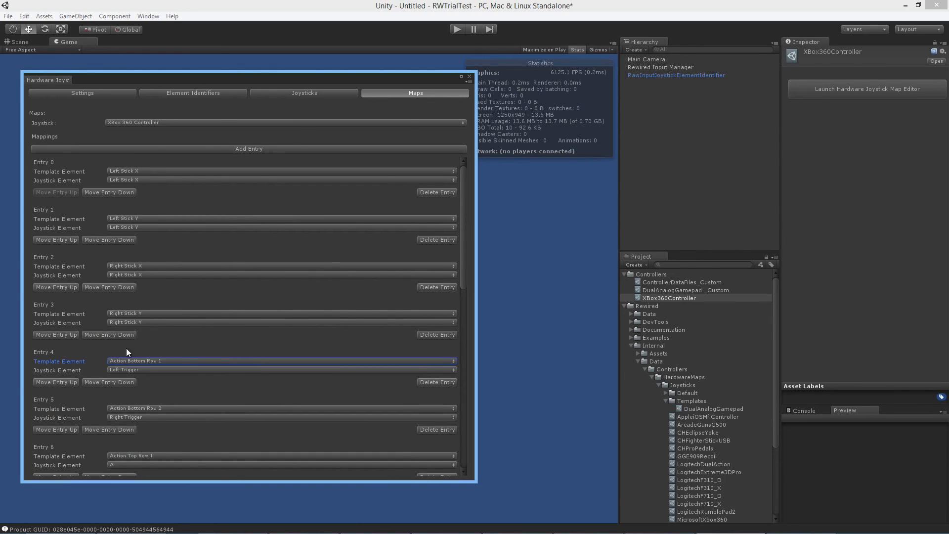
left_click(157, 360)
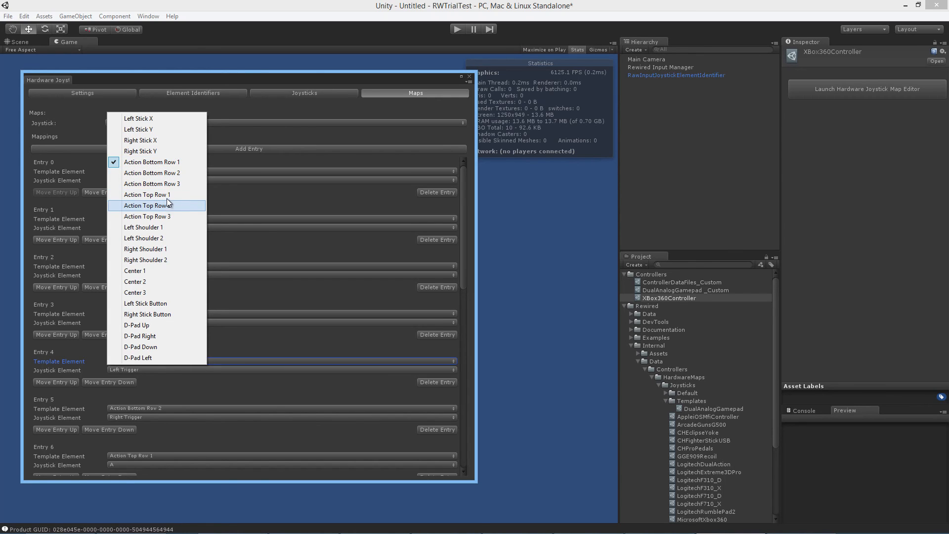
left_click(177, 159)
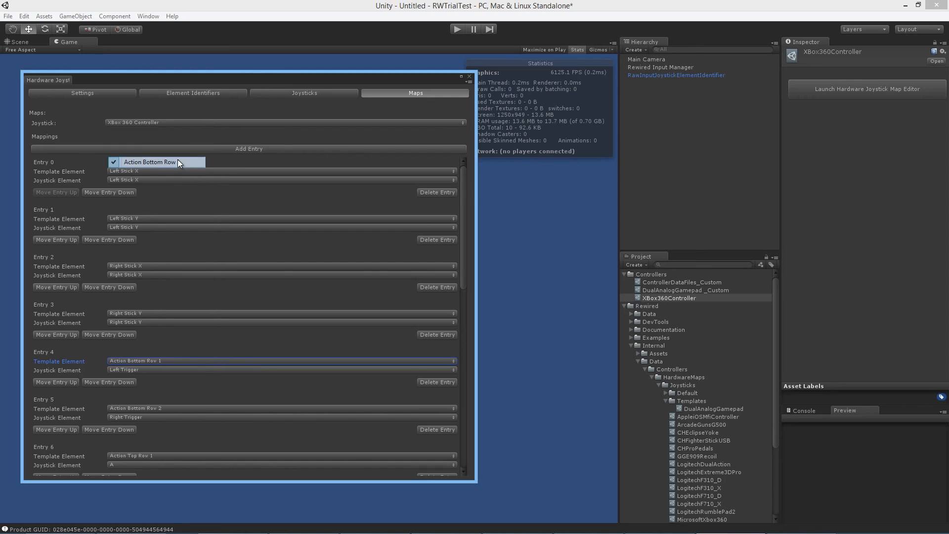
left_click(144, 369)
left_click(163, 222)
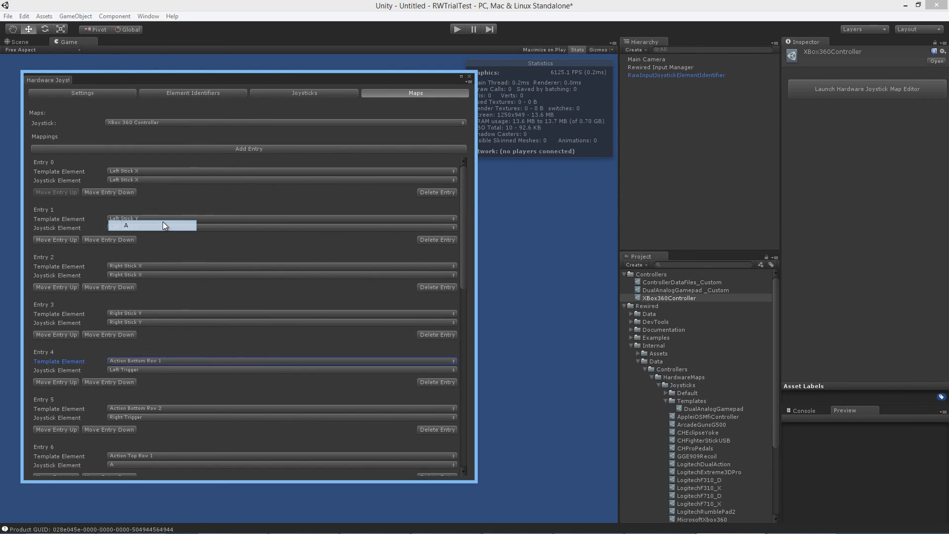
left_click(160, 419)
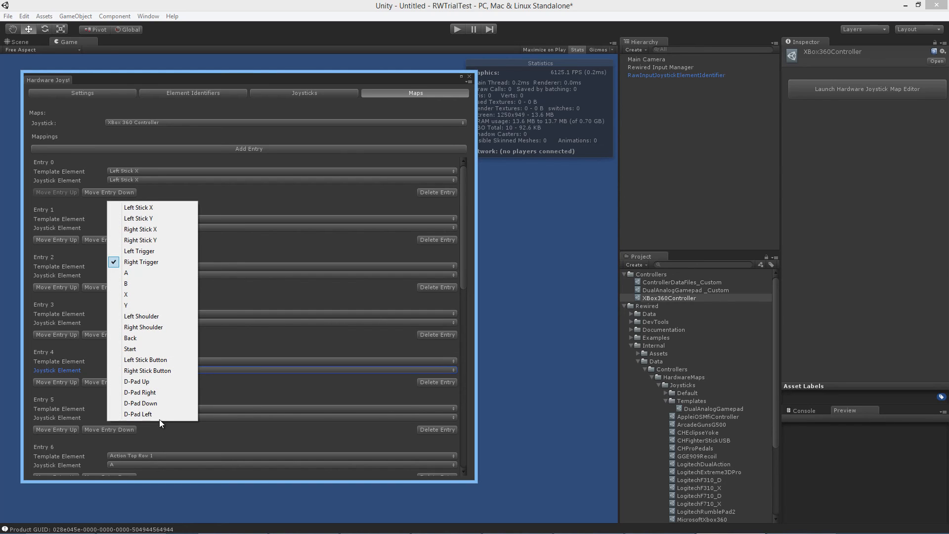
left_click(154, 280)
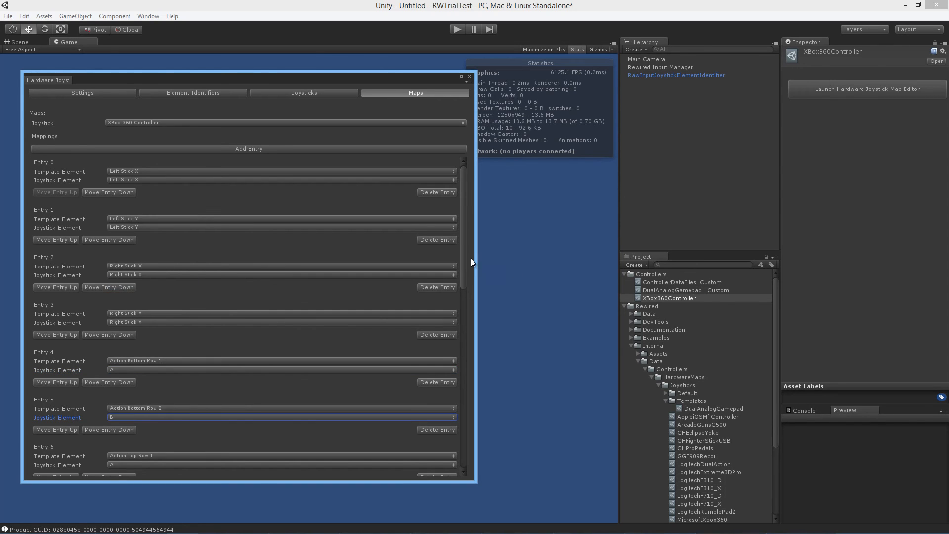
Step: Set the joystick element to X for Action Top Row 1 in Entry 6 and to Y for Action Top Row 2 in Entry 7
left_click_drag(465, 258, 455, 345)
left_click(141, 230)
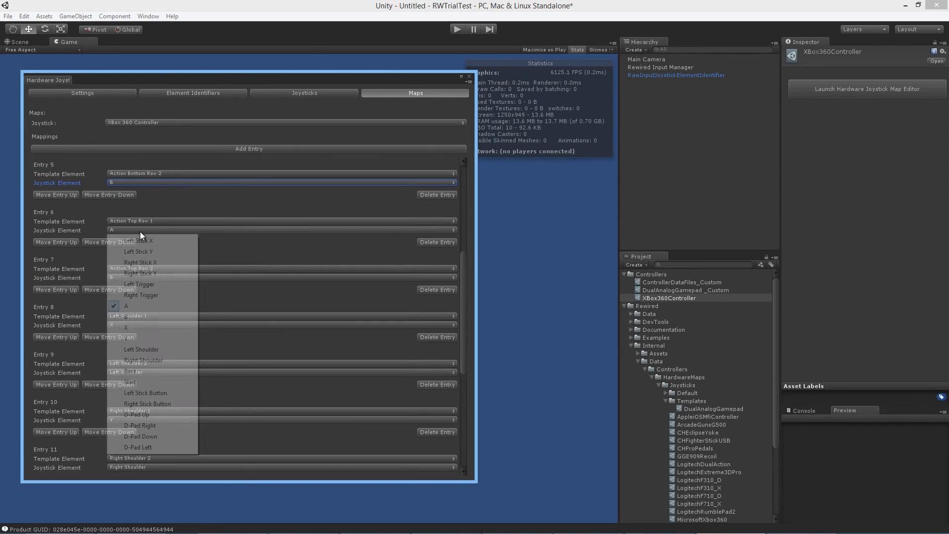
left_click(143, 325)
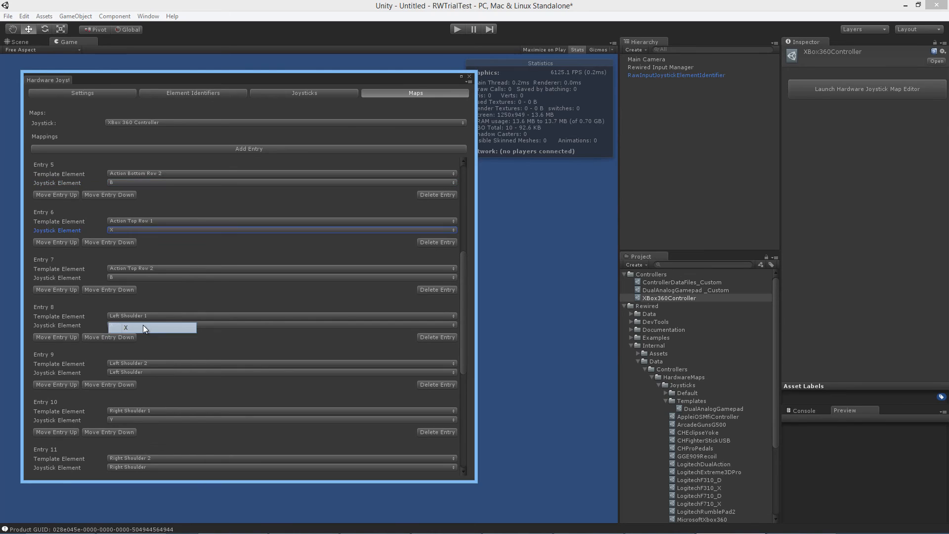
left_click(138, 278)
left_click(139, 384)
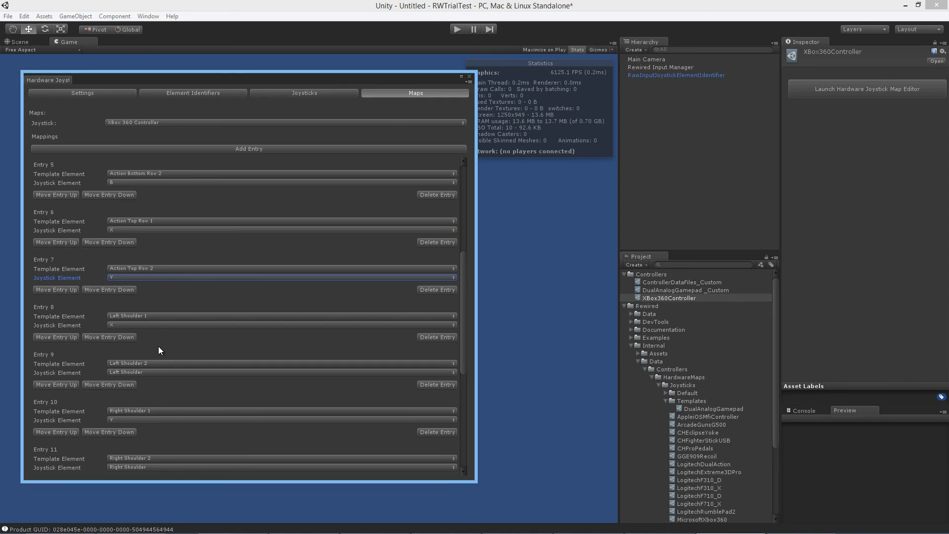
Step: Set the joystick element to Left Shoulder for Left Shoulder 1 in Entry 8 and to Right Shoulder for Right Shoulder 1 in Entry 10
left_click(143, 325)
left_click(150, 224)
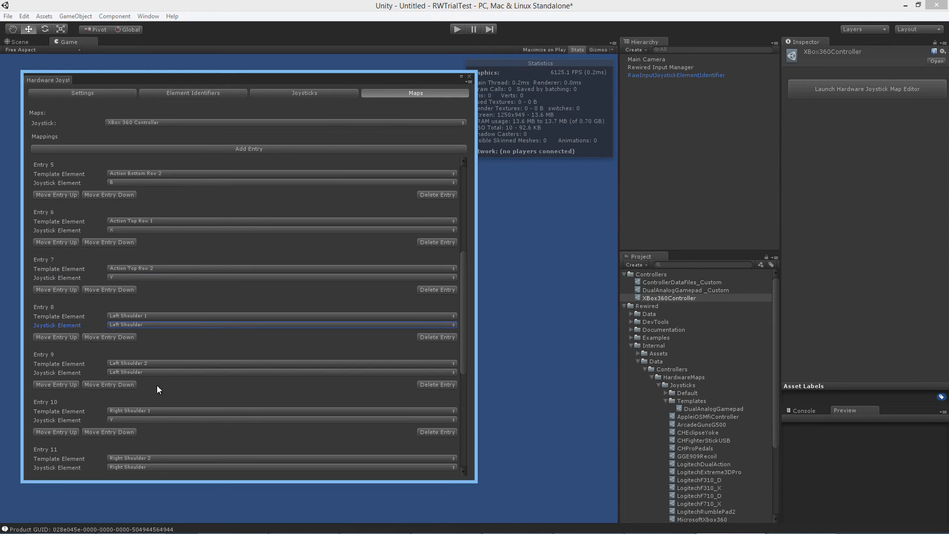
left_click(146, 420)
left_click(151, 329)
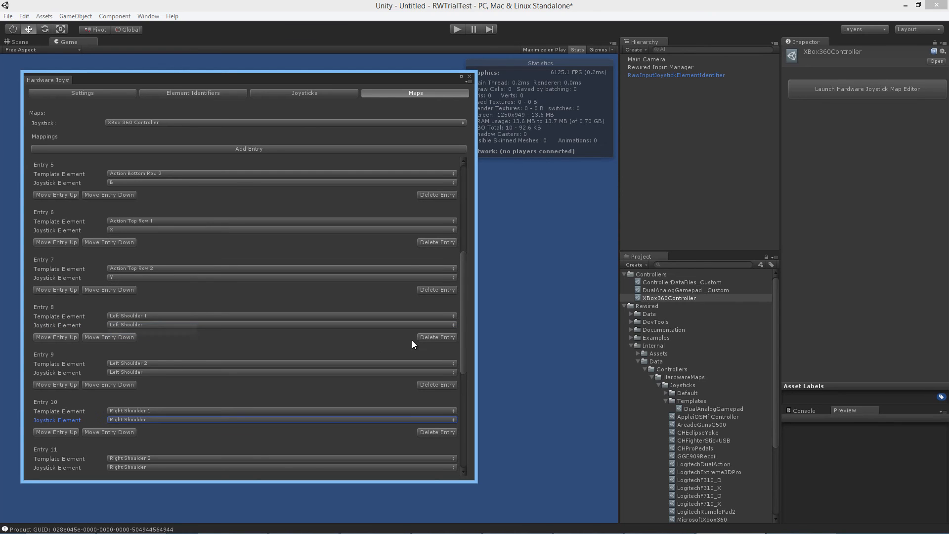
Step: Set the joystick element to Left Trigger for Left Shoulder 2 in Entry 9 and to Right Trigger for Right Shoulder 2 in Entry 11
left_click_drag(463, 319, 456, 340)
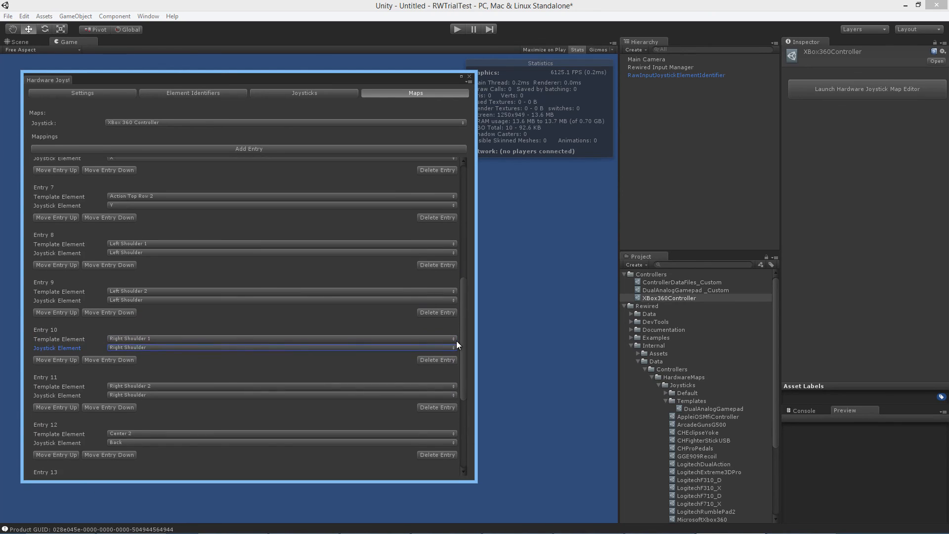
left_click(151, 300)
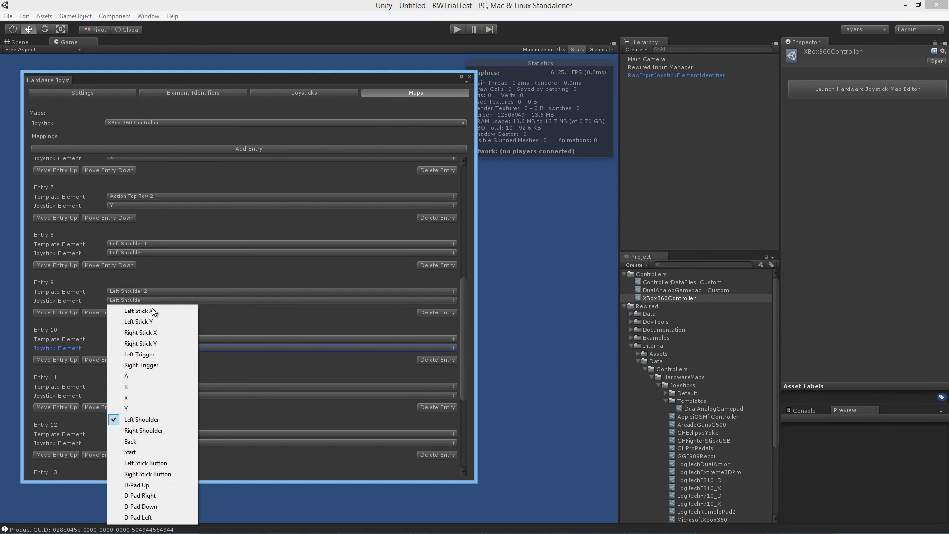
left_click(157, 354)
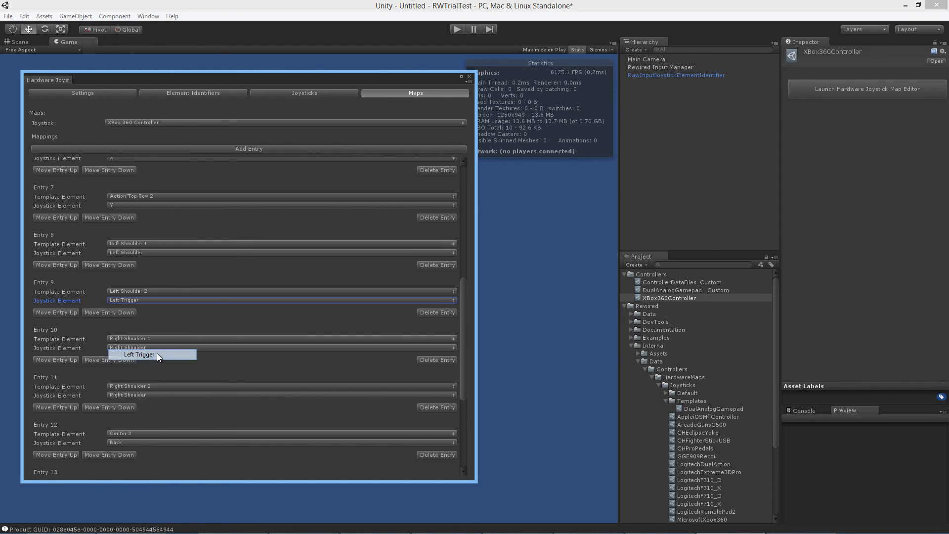
left_click(151, 396)
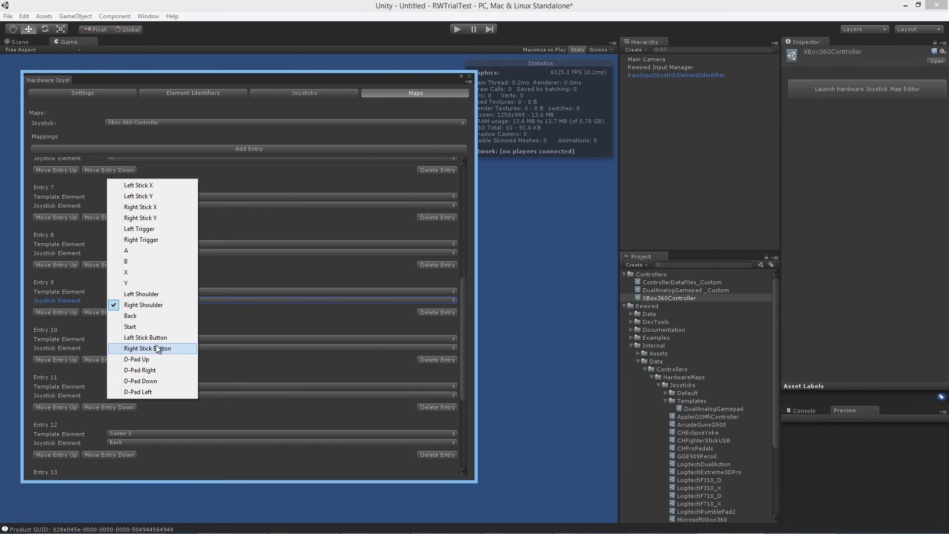
left_click(153, 239)
Step: Set Entry 12's template element to Center 1, and map template element Center 2 to joystick element Start in Entry 13
scroll(276, 394, "down", 5)
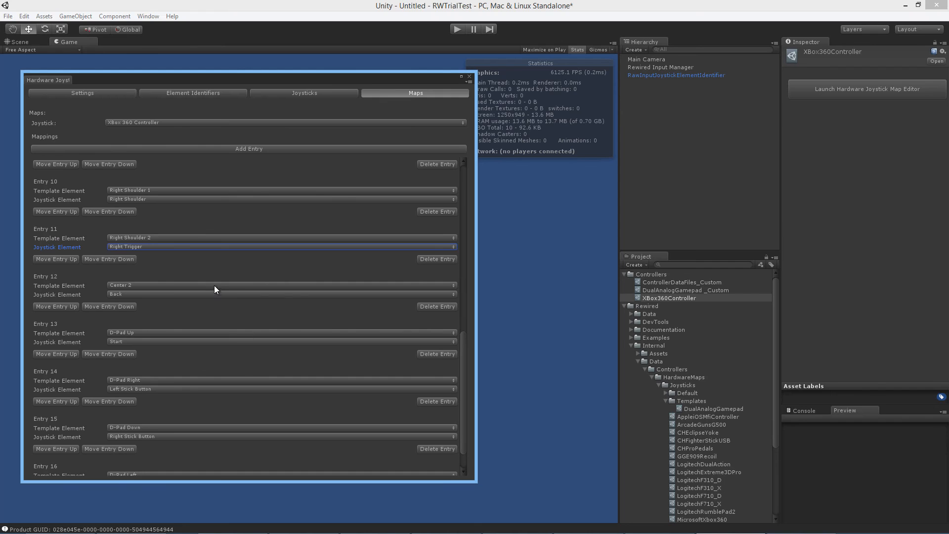
scroll(209, 286, "up", 1)
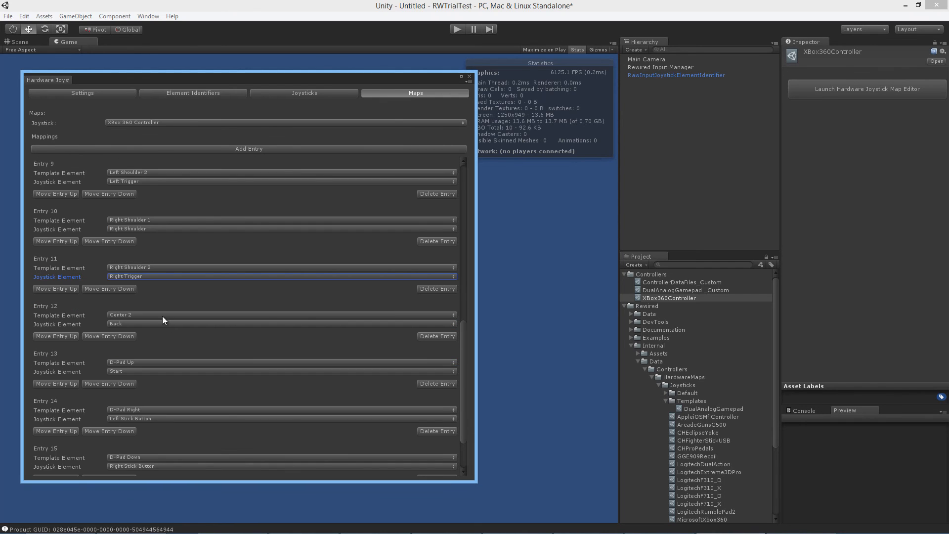
left_click(150, 315)
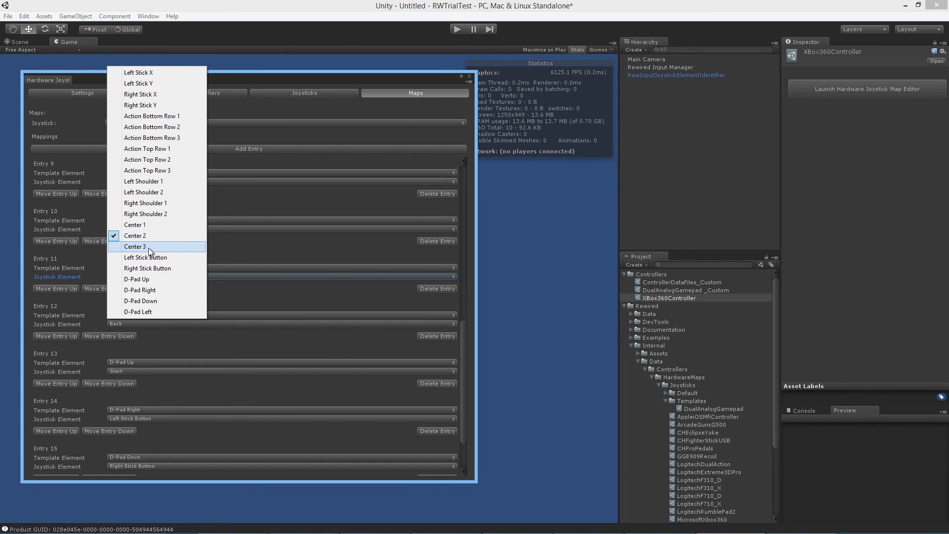
left_click(162, 225)
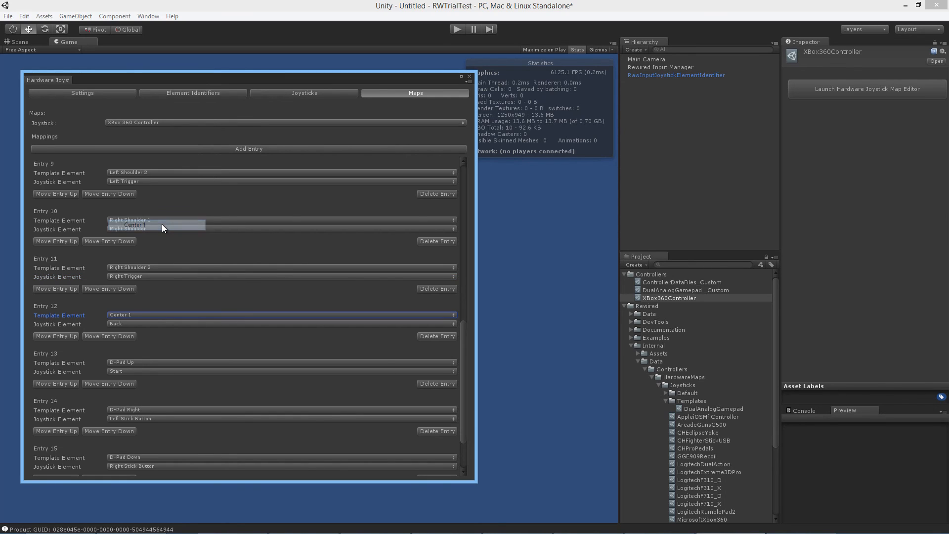
left_click(139, 362)
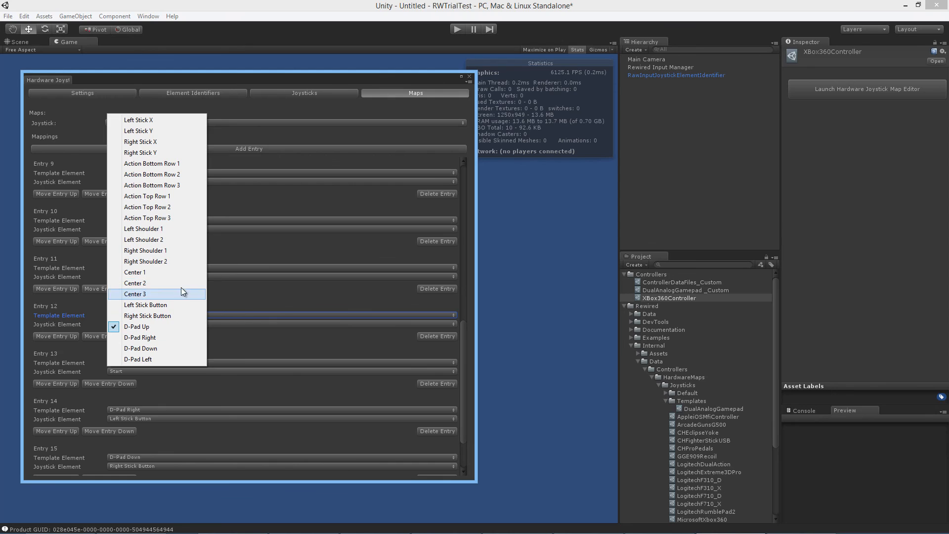
left_click(229, 296)
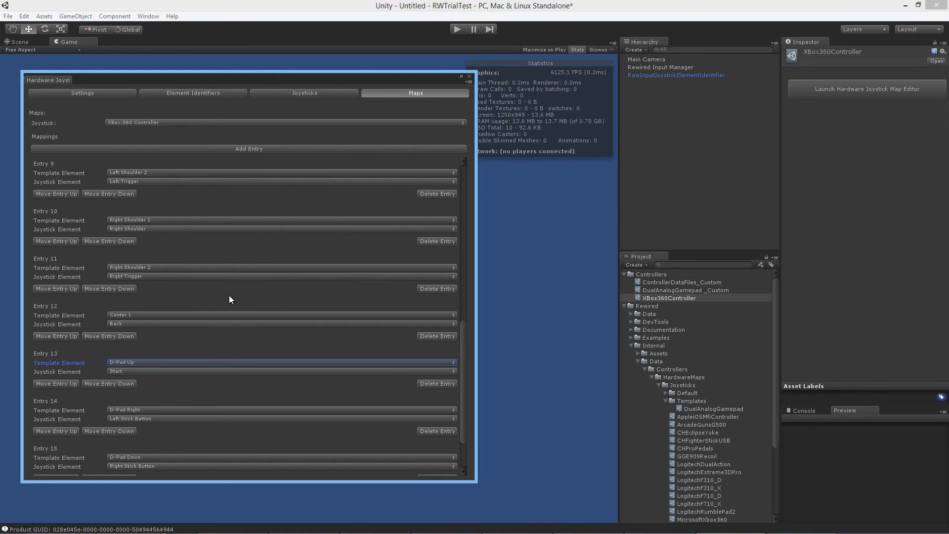
left_click(144, 362)
left_click(174, 226)
scroll(174, 256, "down", 3)
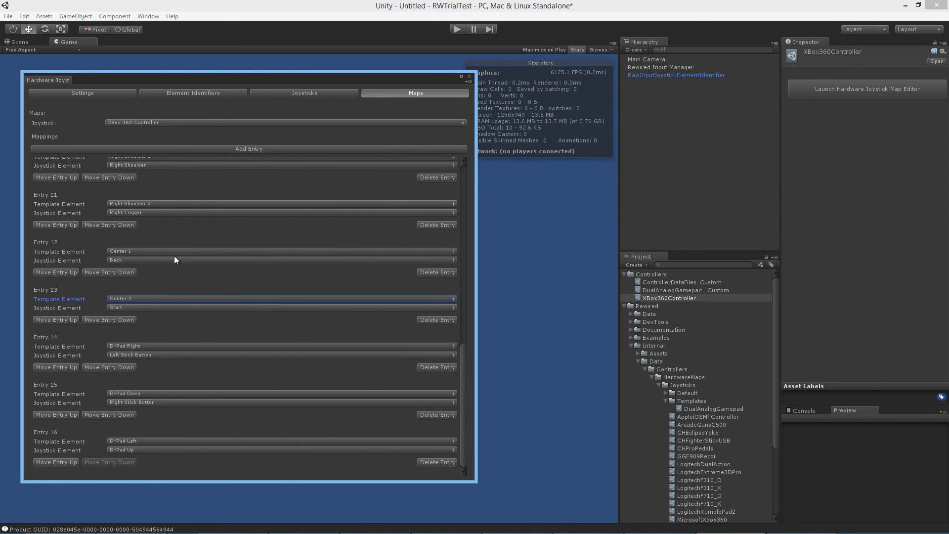
left_click(114, 307)
left_click(152, 458)
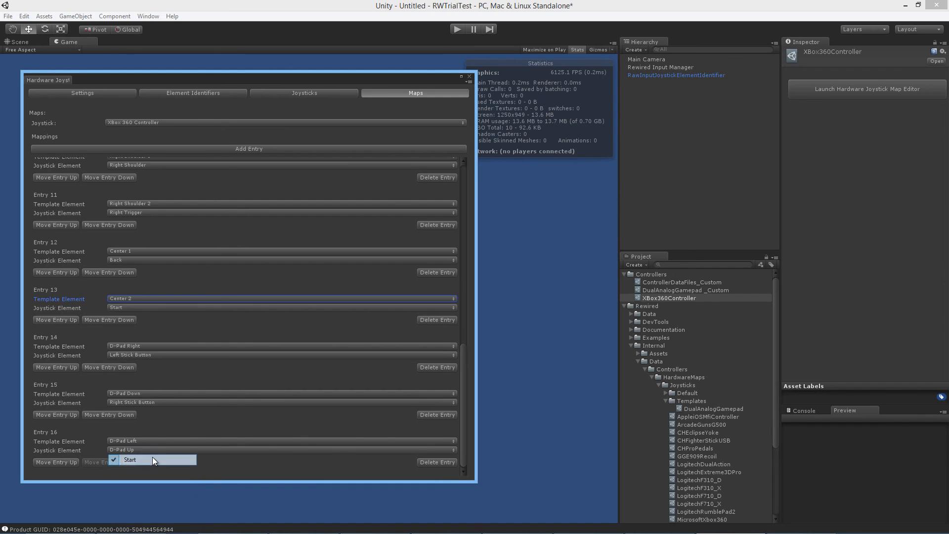
Step: Set the template elements of Entries 14, 15 and 16 to D-Pad Up, D-Pad Right and D-Pad Down
left_click(156, 347)
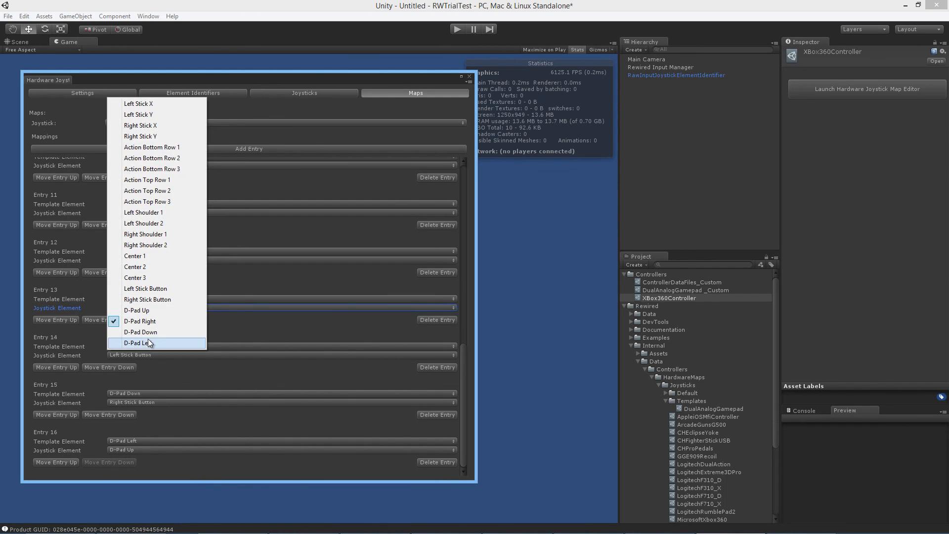
left_click(148, 311)
left_click(134, 394)
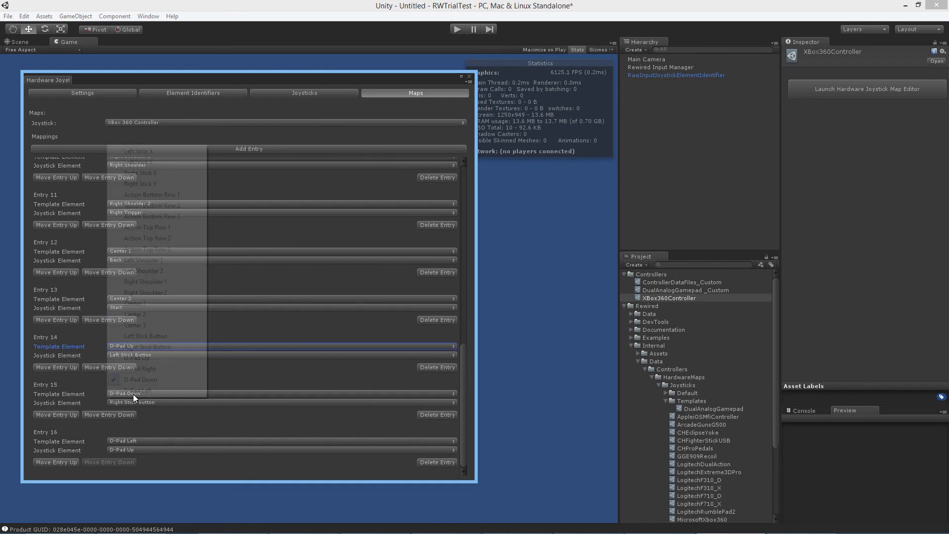
left_click(139, 368)
left_click(144, 441)
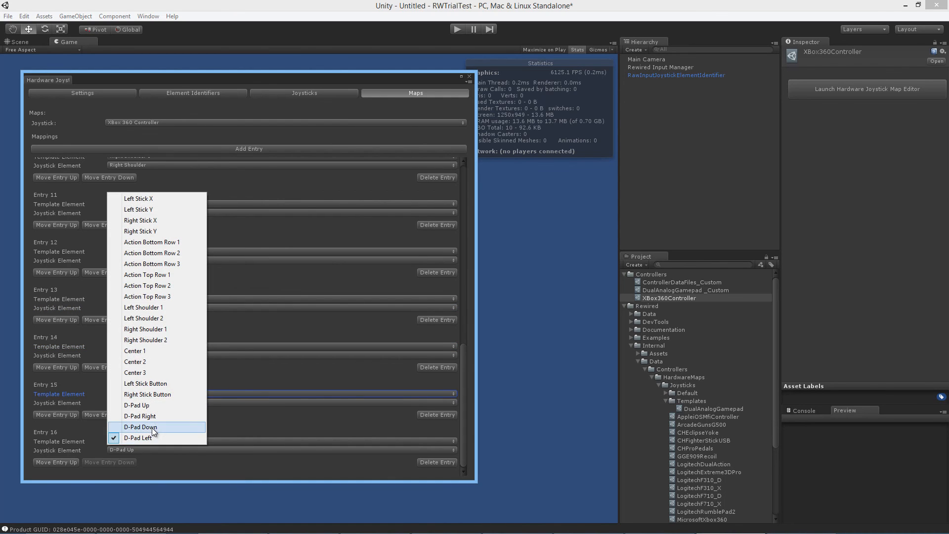
left_click(152, 428)
Step: Add a new mapping entry and set its template element to D-Pad Left
left_click(239, 148)
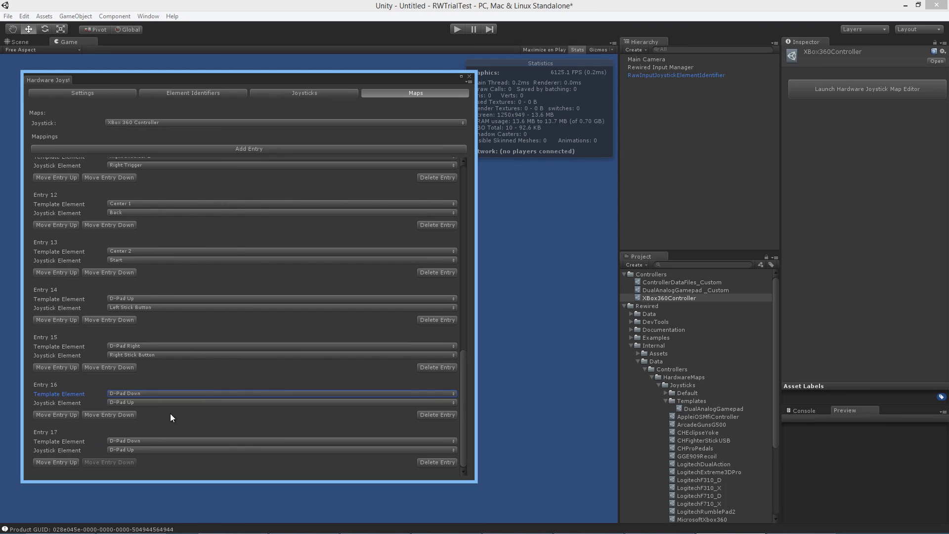
left_click(137, 441)
left_click(140, 435)
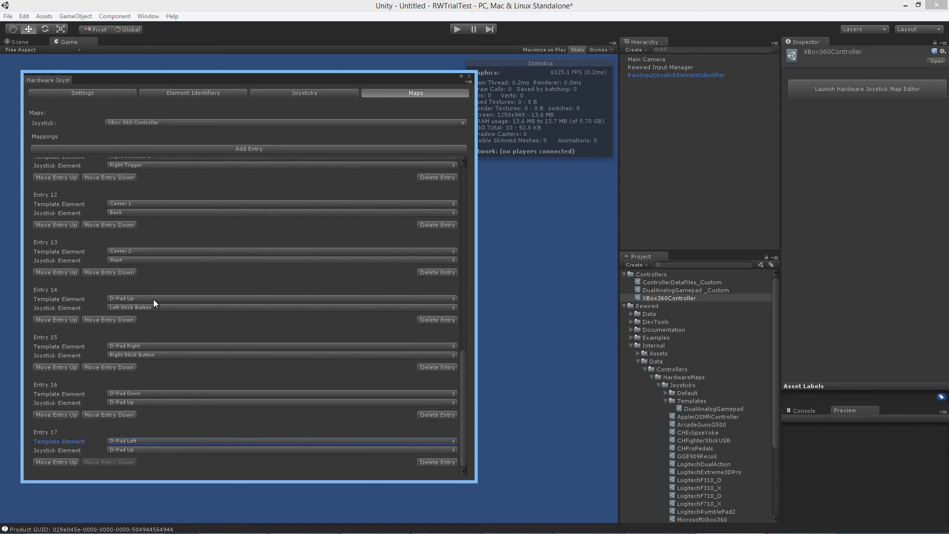
Step: Set the joystick elements of Entries 14 to 17 to D-Pad Up, D-Pad Right, D-Pad Down and D-Pad Left
left_click(139, 307)
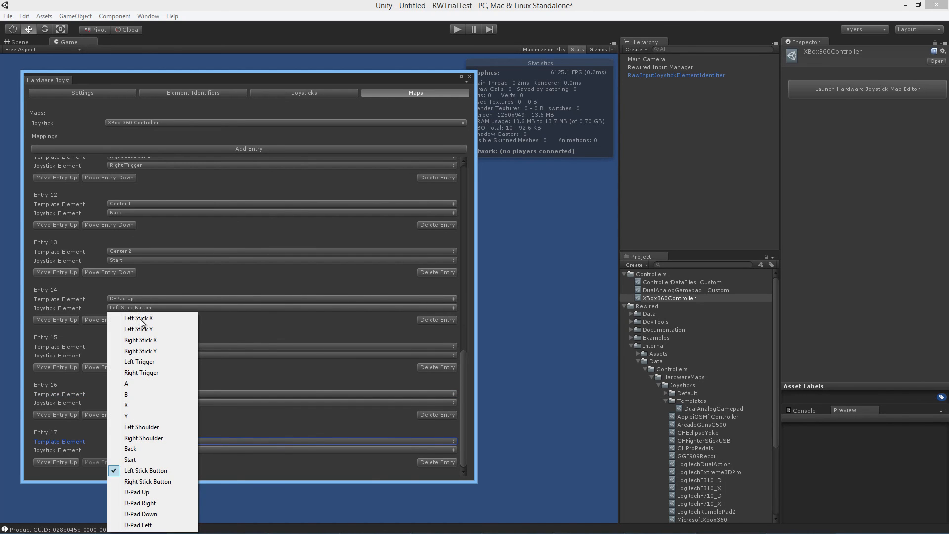
left_click(138, 492)
left_click(148, 355)
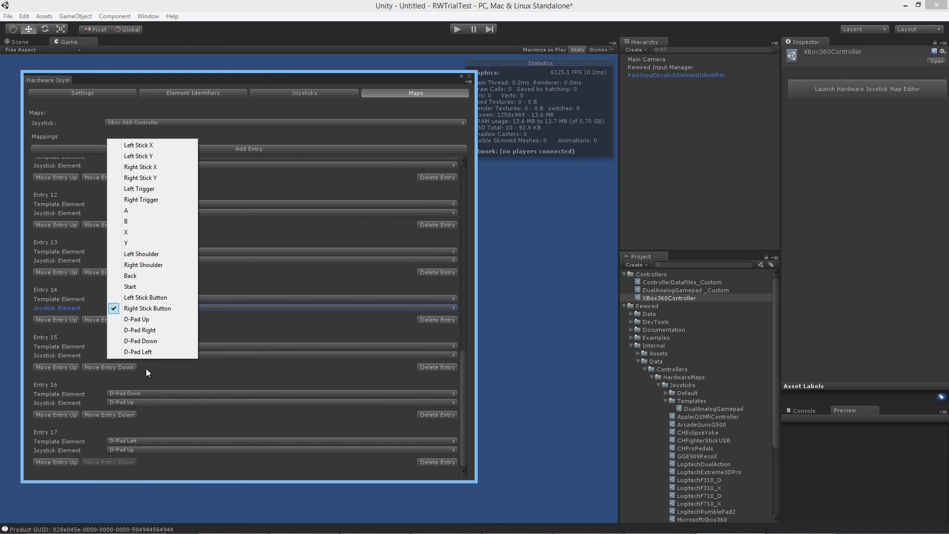
left_click(149, 330)
left_click(142, 402)
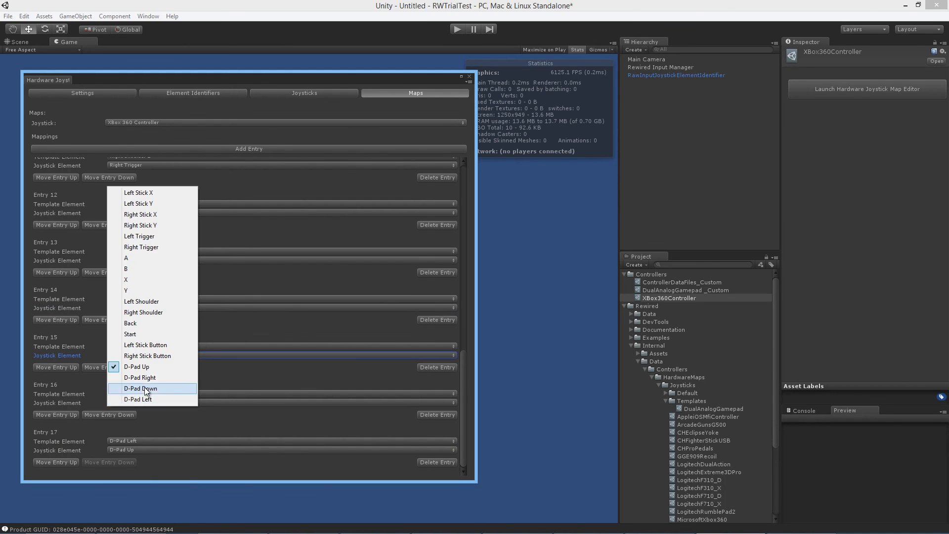
left_click(141, 388)
left_click(142, 449)
left_click(138, 447)
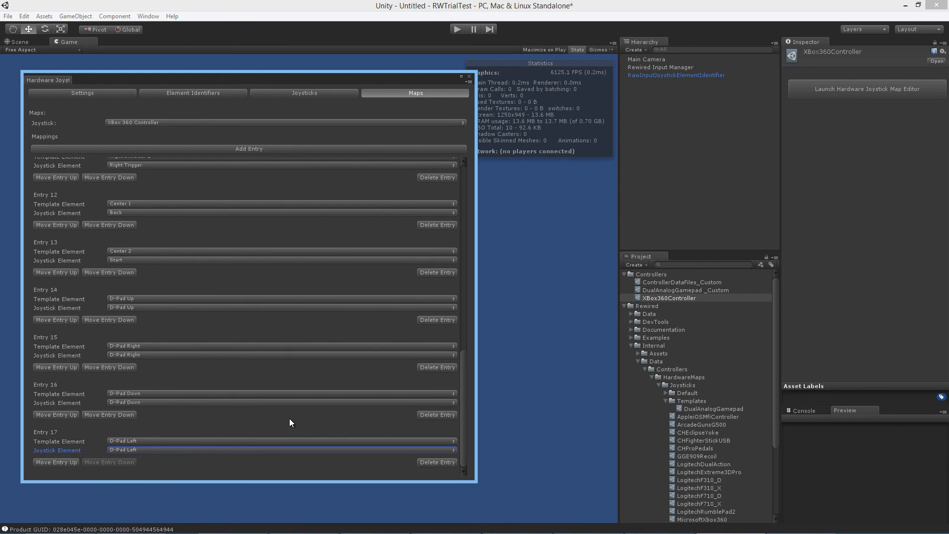
scroll(287, 416, "up", 3)
scroll(242, 452, "up", 10)
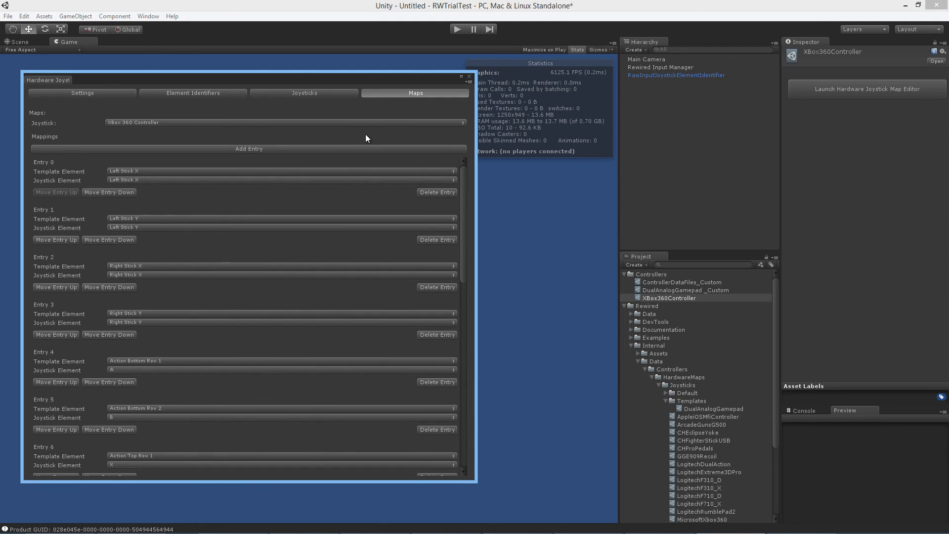
Step: Review the template's element identifiers and general settings, and close the hardware joystick map editor
left_click(158, 95)
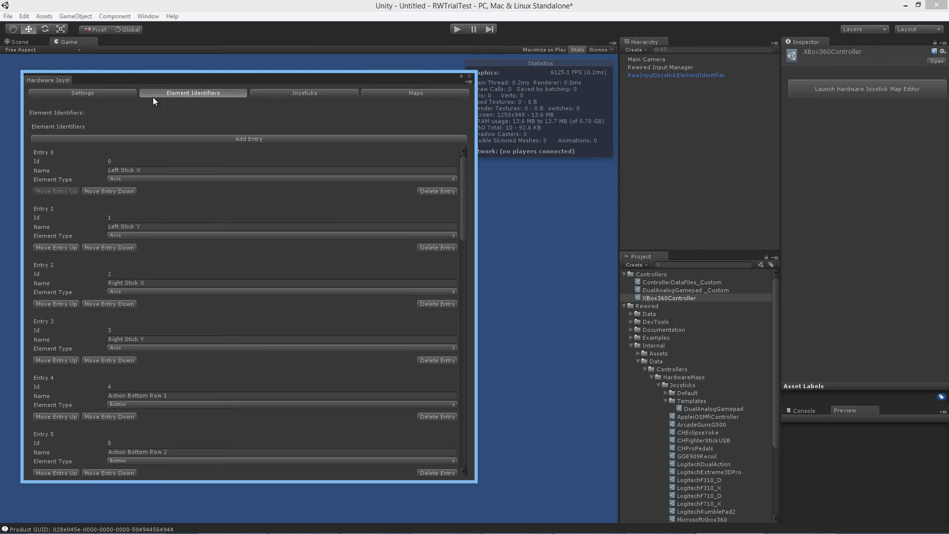
left_click(95, 94)
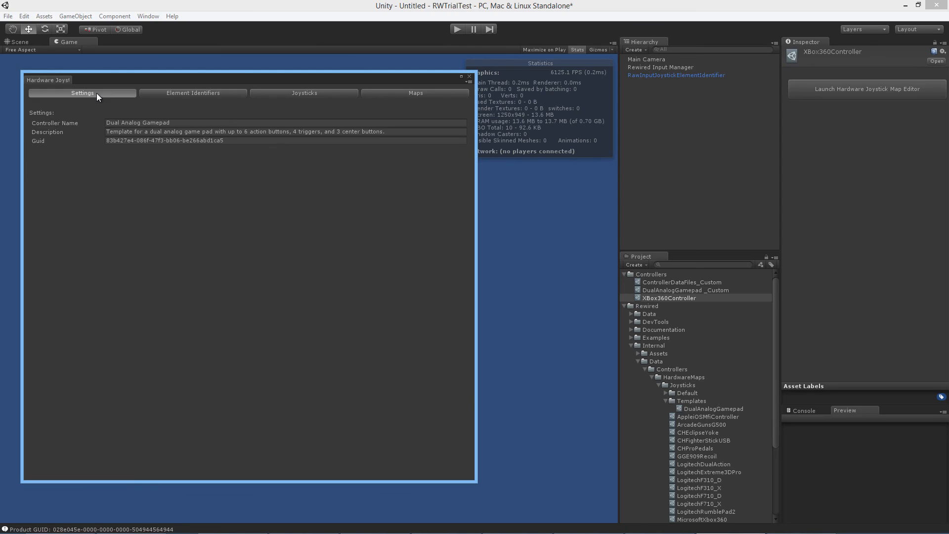
left_click(470, 77)
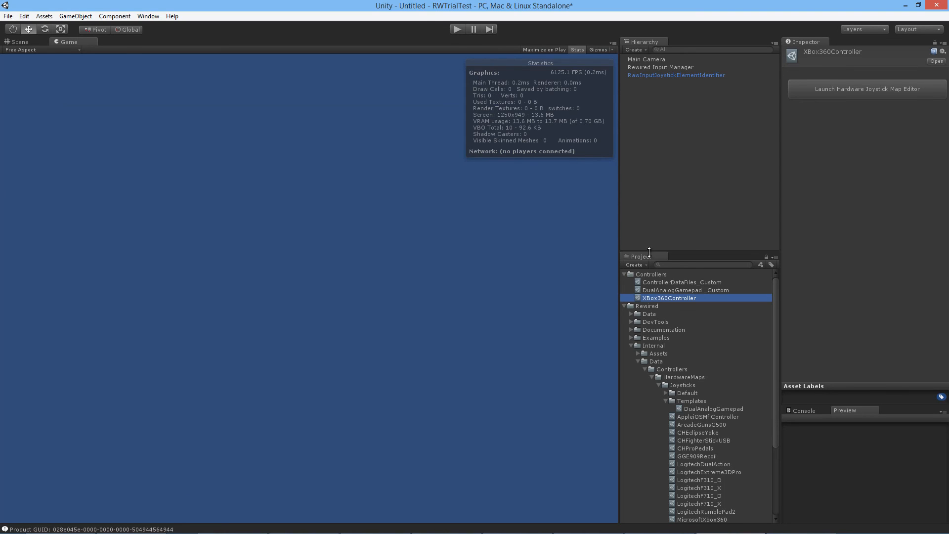
Step: Open the joystick maps of the Rewired Input Manager in the Rewired Editor
left_click(679, 76)
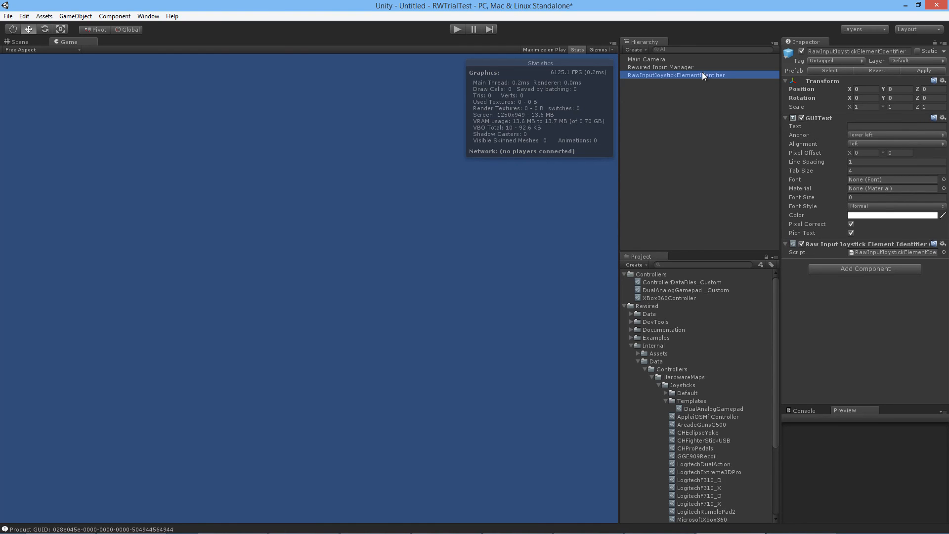
left_click(716, 68)
left_click(849, 131)
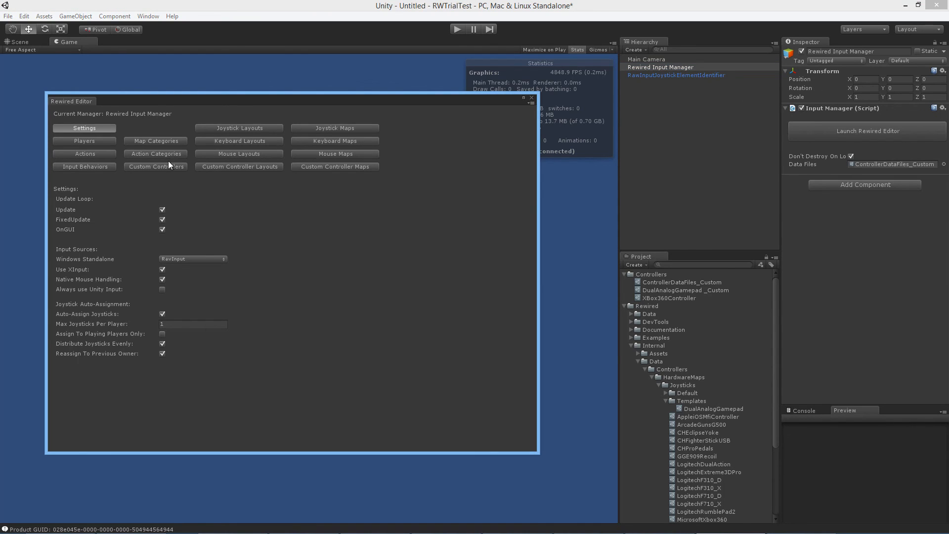
left_click(318, 129)
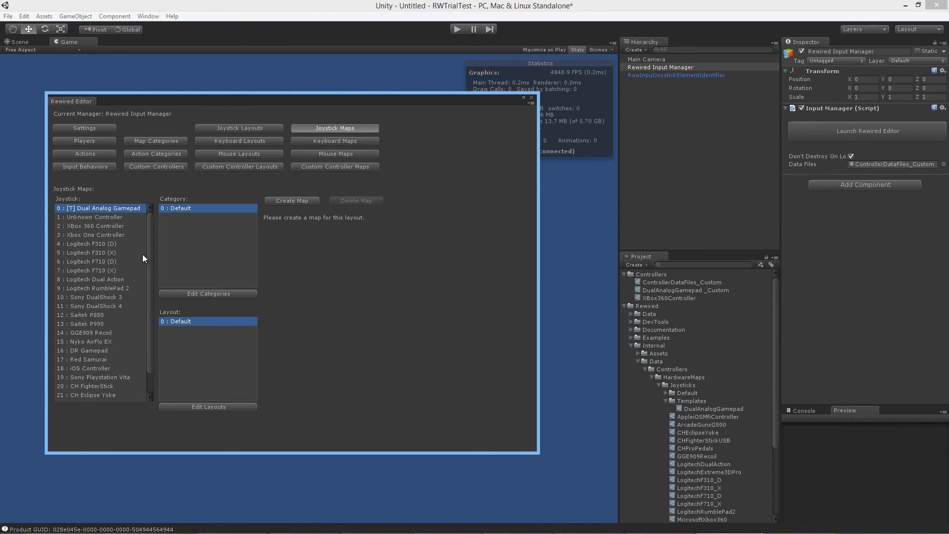
Step: Create a map in the Default category and layout for the Dual Analog Gamepad template and fill it with default elements
left_click(118, 226)
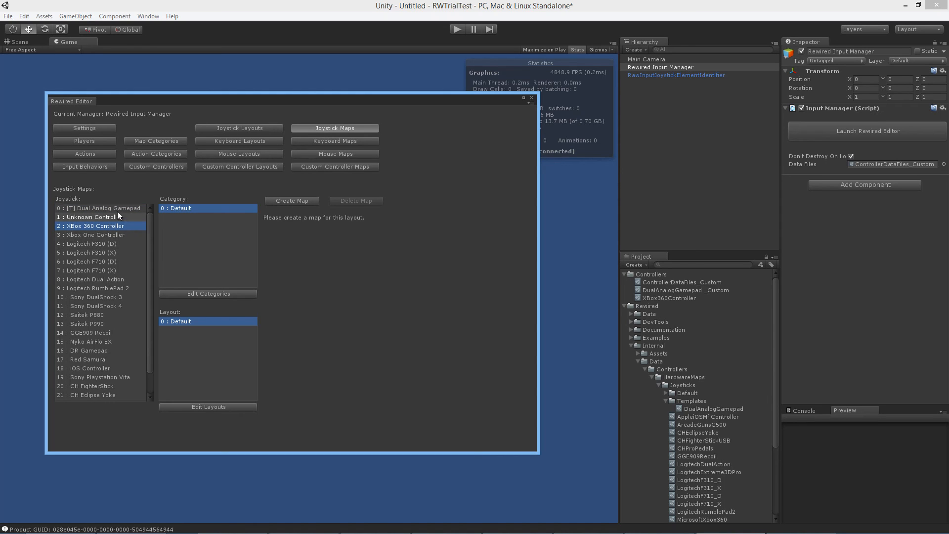
left_click(115, 209)
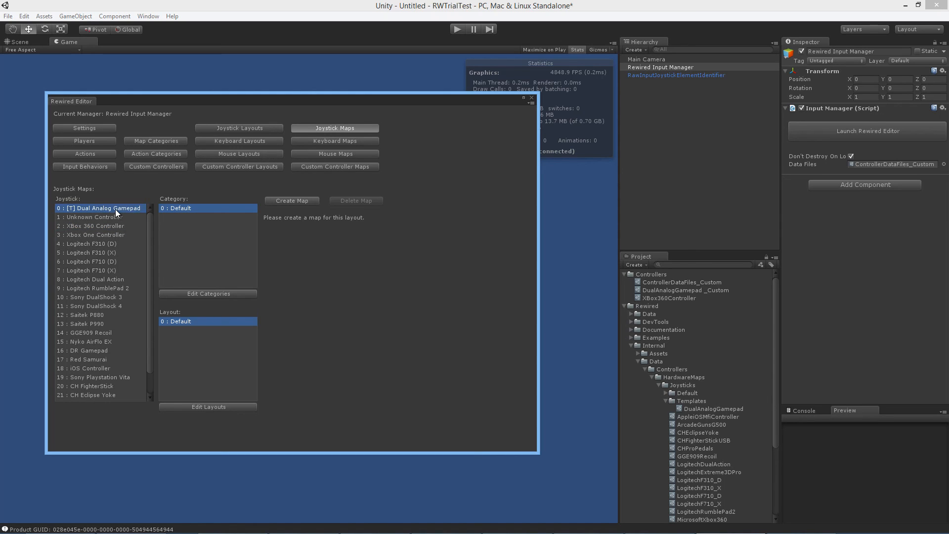
left_click(300, 201)
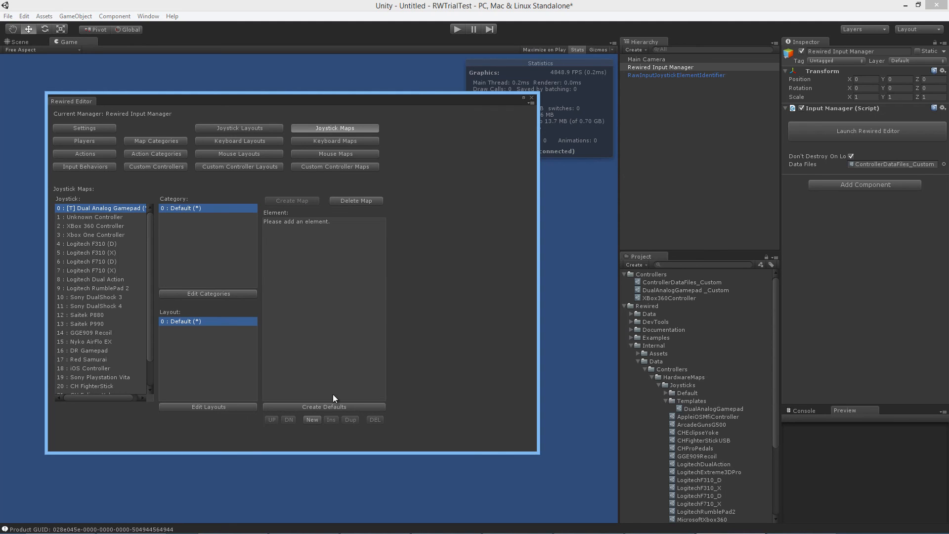
left_click(319, 407)
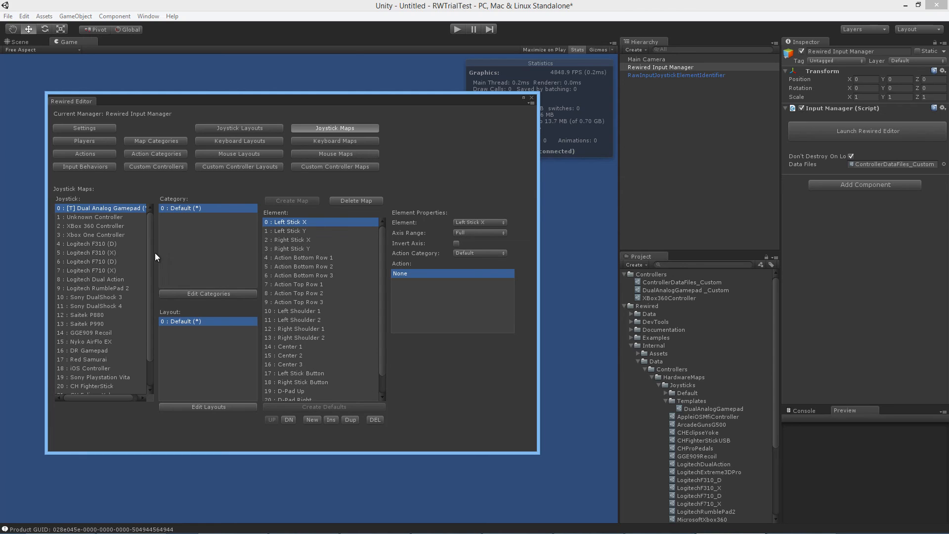
Step: Compare the XBox 360 Controller's joystick map with the Dual Analog Gamepad template's map, and close the Rewired Editor
scroll(149, 249, "down", 3)
scroll(142, 319, "up", 3)
left_click(100, 228)
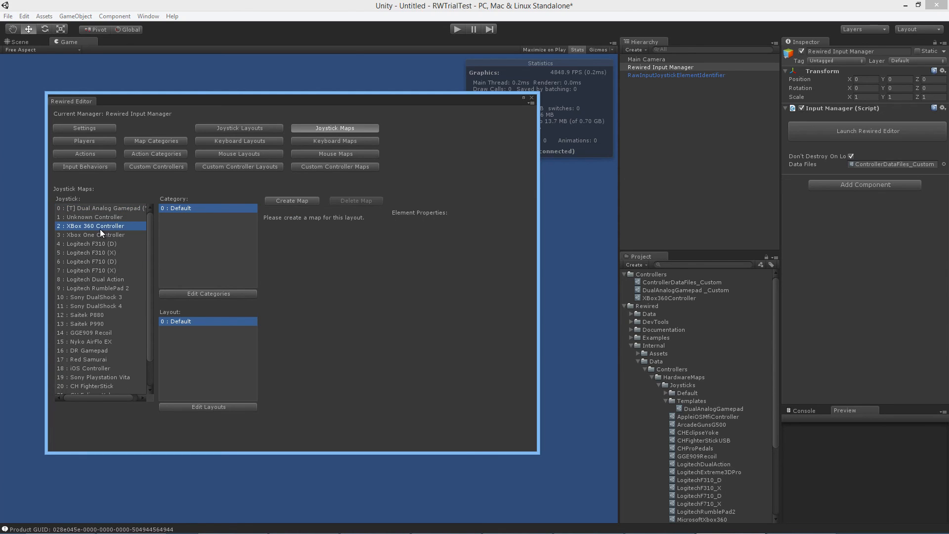
left_click(136, 209)
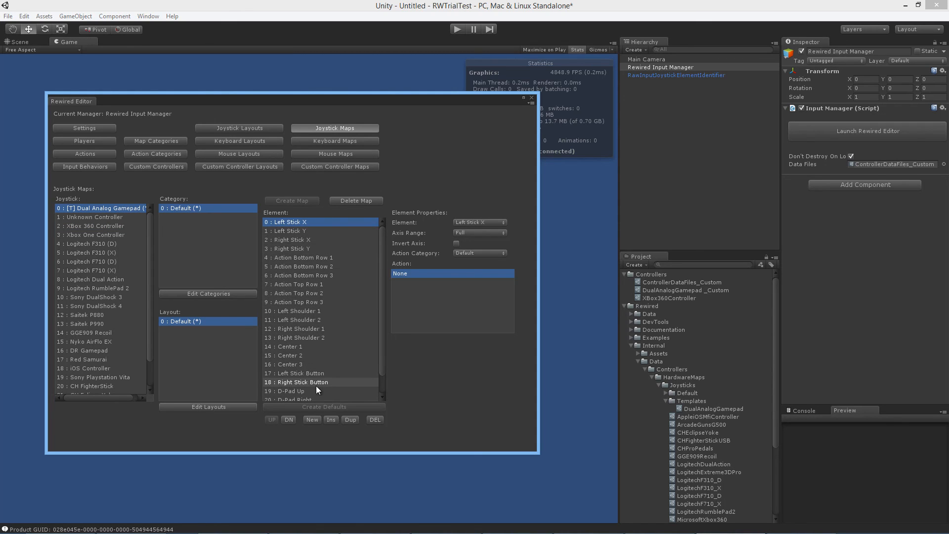
left_click(103, 229)
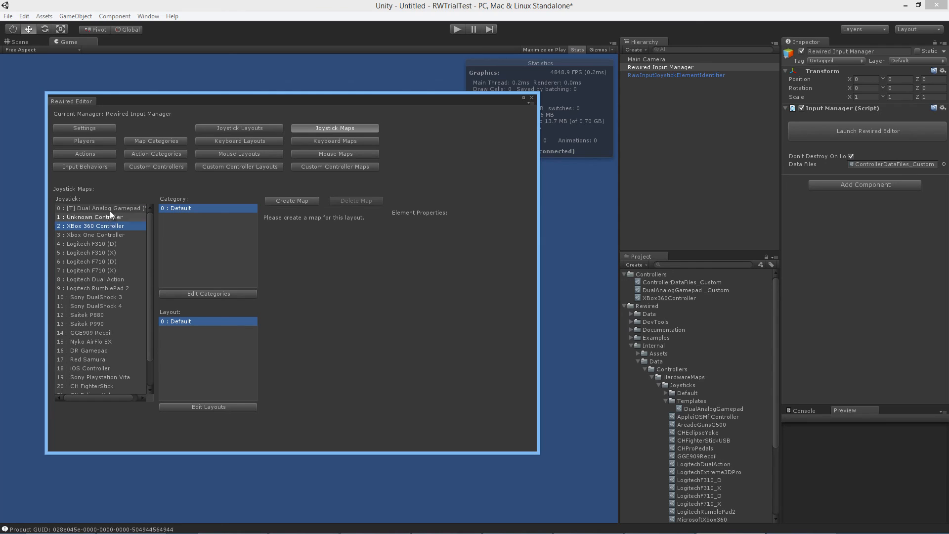
left_click(110, 210)
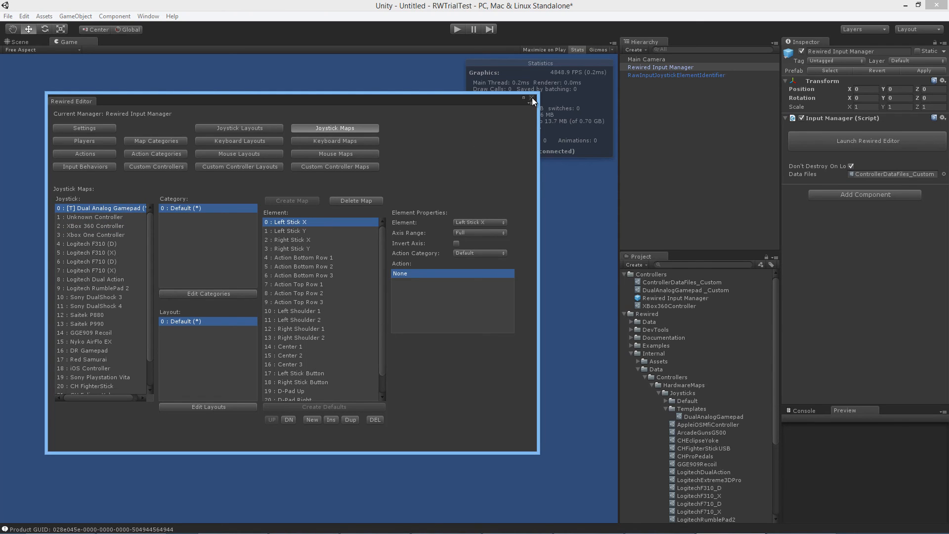
left_click(532, 97)
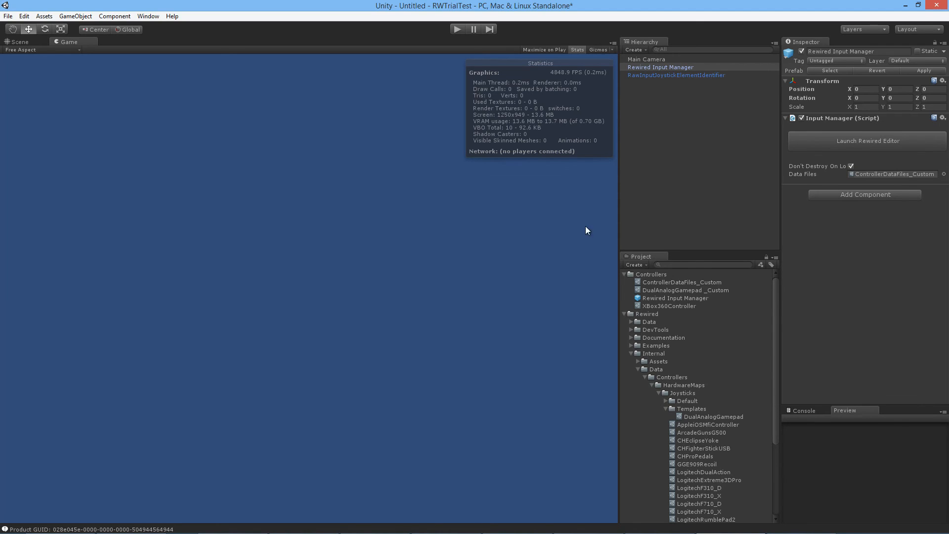
Step: Open the ControlRemapping1 example scene from the Rewired Examples folder, discarding the changes to the untitled scene
left_click(632, 354)
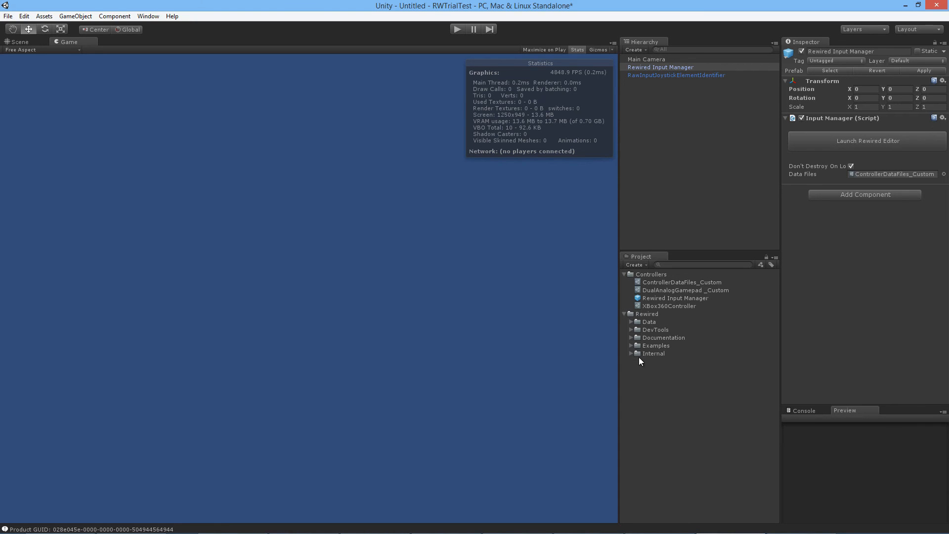
left_click(632, 354)
left_click(639, 369)
left_click(638, 385)
left_click(638, 385)
left_click(631, 354)
left_click(630, 345)
left_click(638, 354)
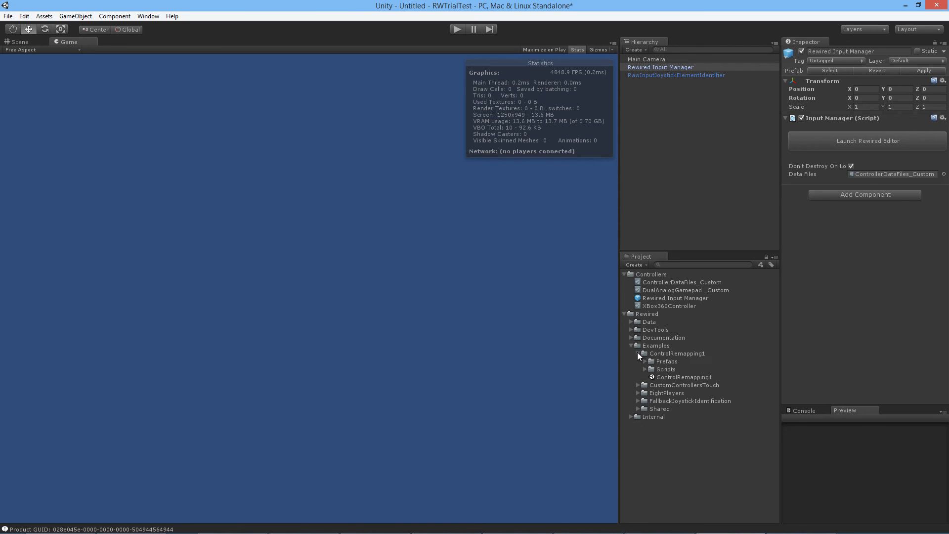
double_click(662, 377)
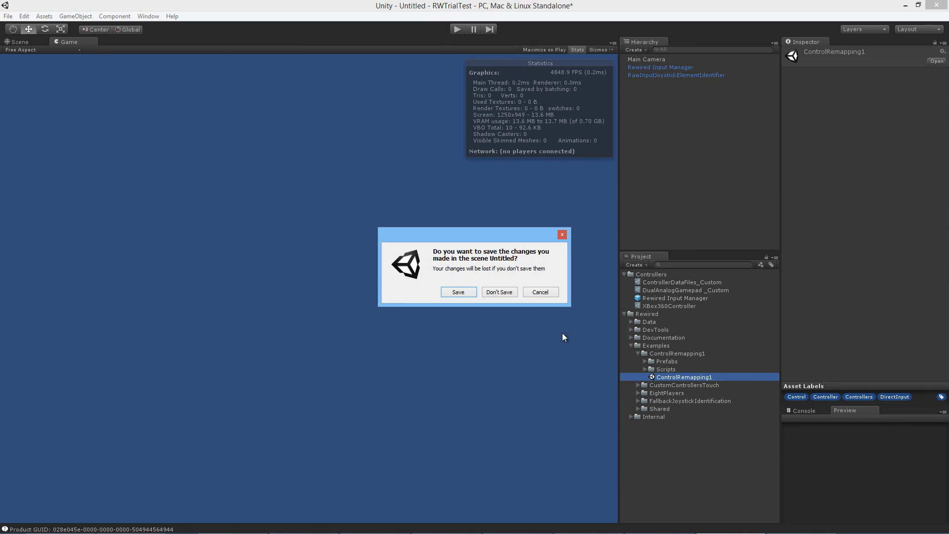
left_click(512, 292)
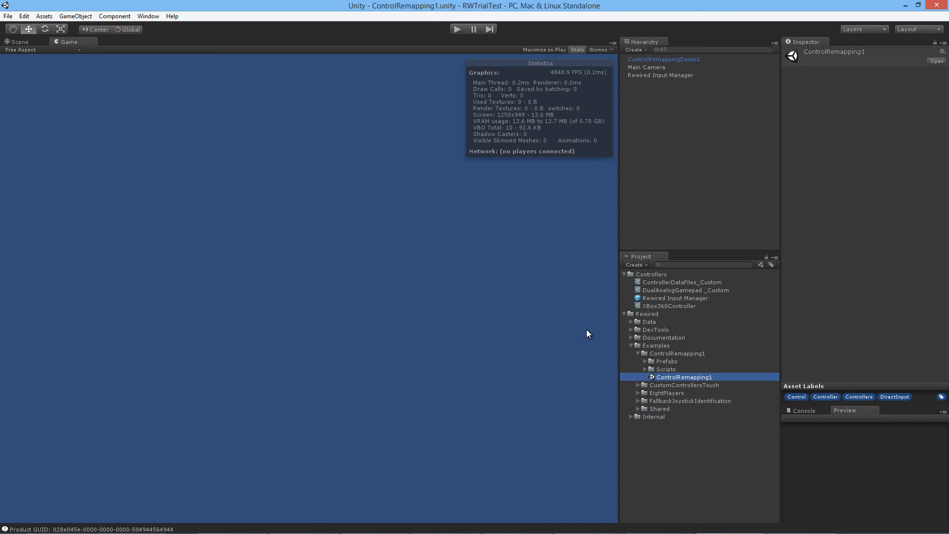
Step: Save a copy of the example scene as Test in the Controllers folder
left_click(678, 76)
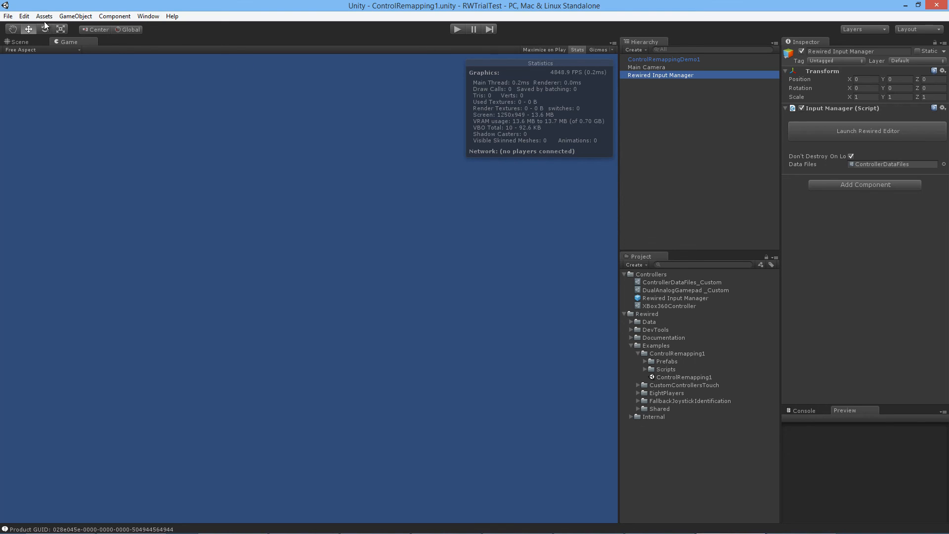
left_click(8, 16)
left_click(37, 64)
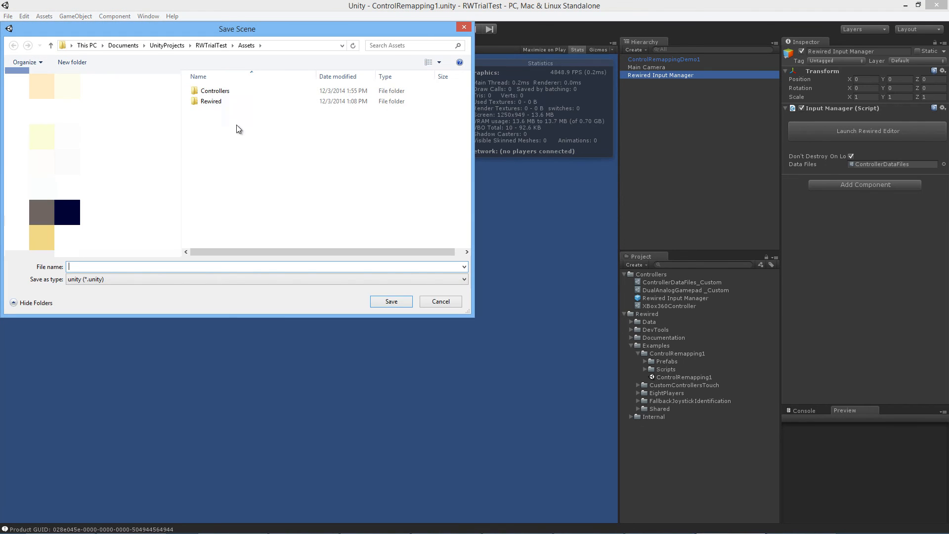
double_click(225, 91)
left_click(146, 267)
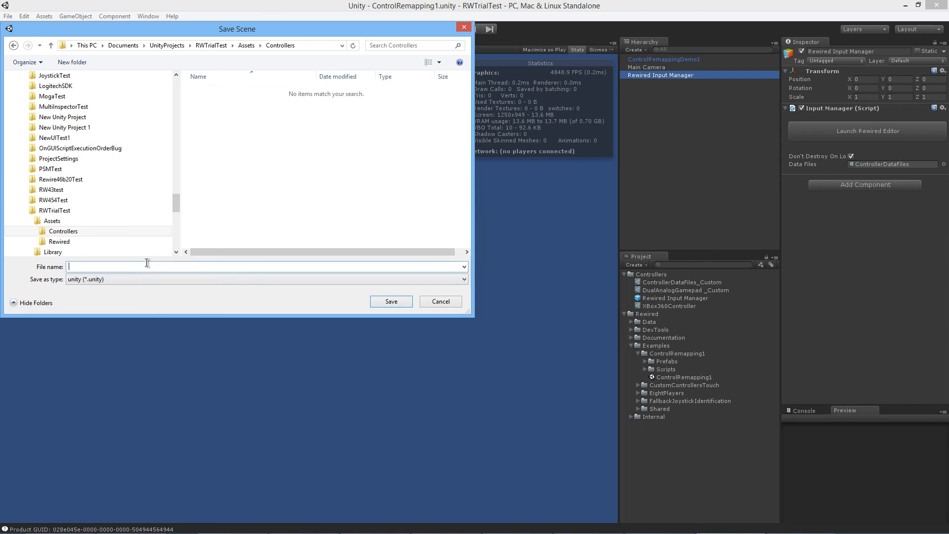
type("Test")
left_click(406, 303)
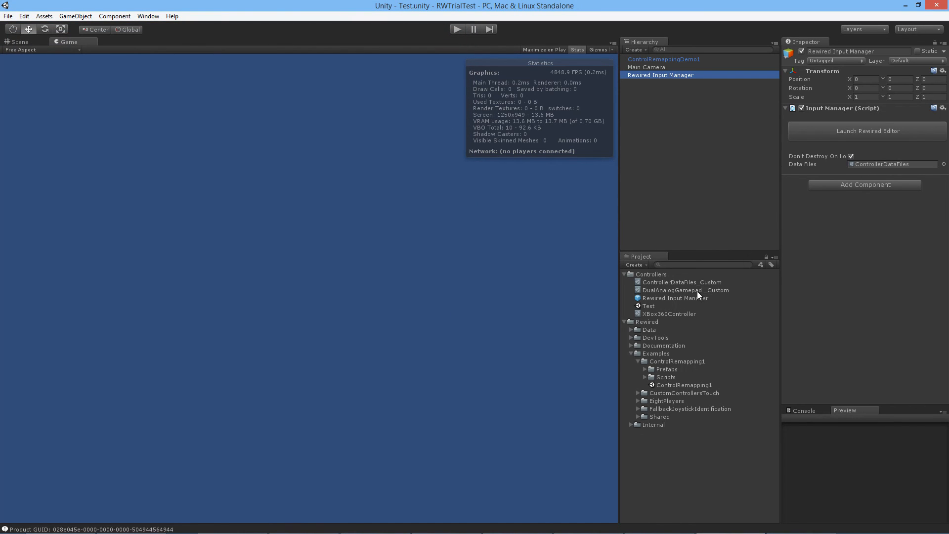
Step: Assign ControllerDataFiles_Custom as the Rewired Input Manager's data files and open its joystick maps in the Rewired Editor
left_click_drag(690, 280, 885, 165)
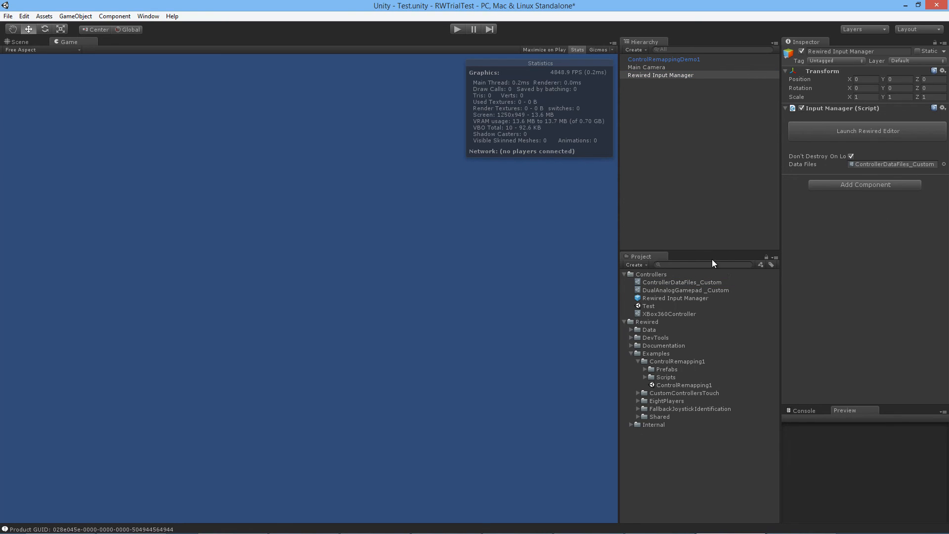
left_click(824, 132)
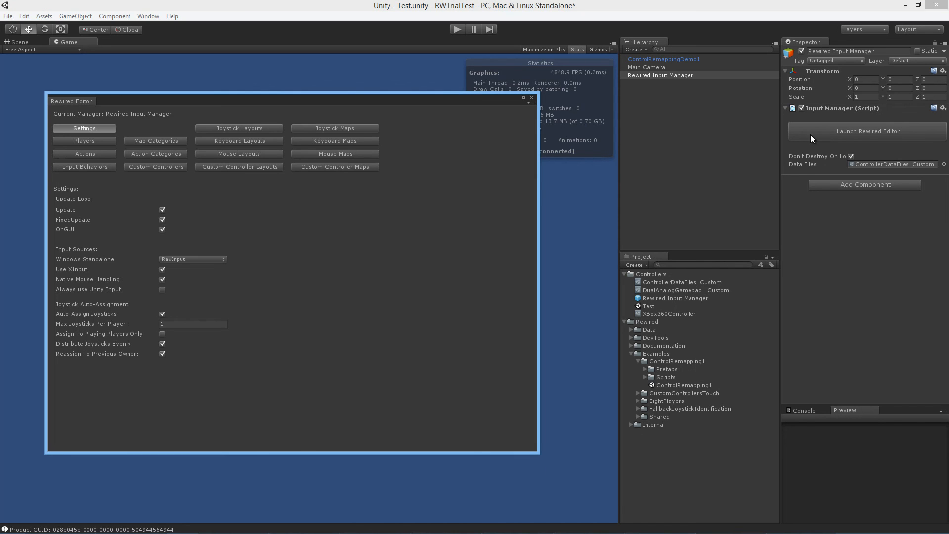
left_click(354, 131)
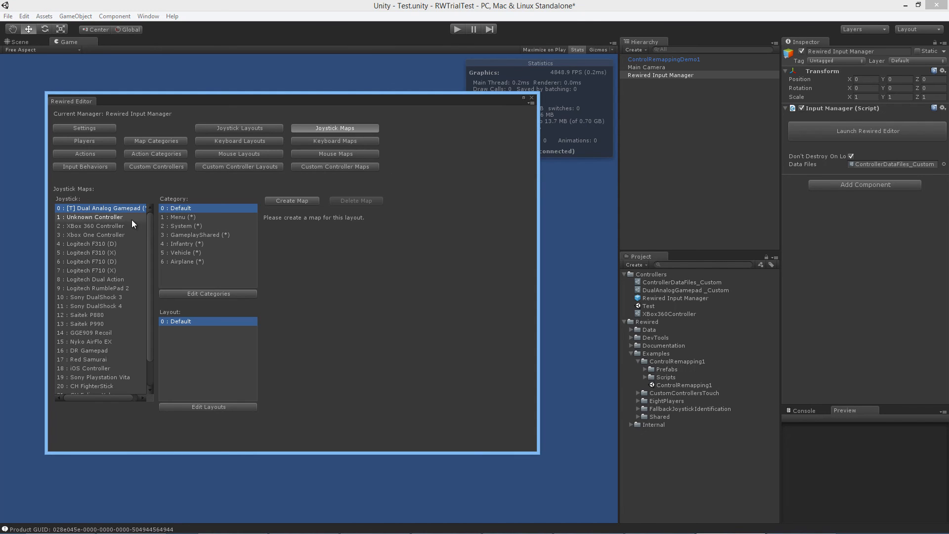
Step: Examine the Dual Analog Gamepad template's maps in the Menu, Infantry and Vehicle categories, and close the editor
left_click(186, 234)
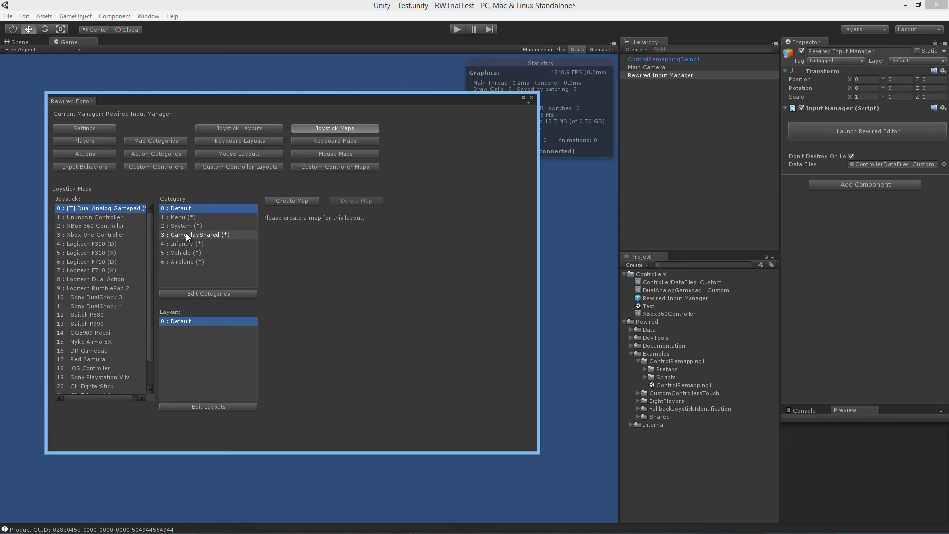
left_click(190, 244)
left_click(188, 216)
left_click(190, 243)
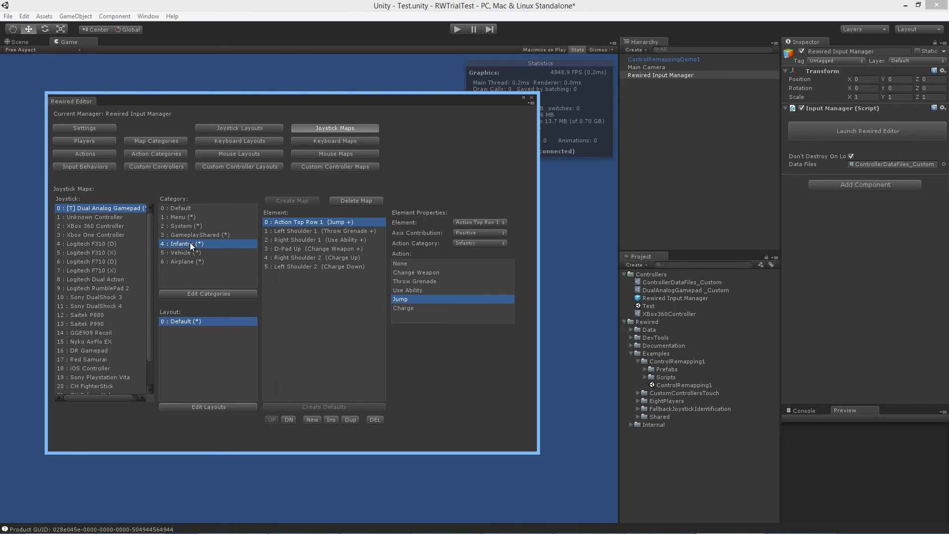
left_click(192, 253)
left_click(532, 97)
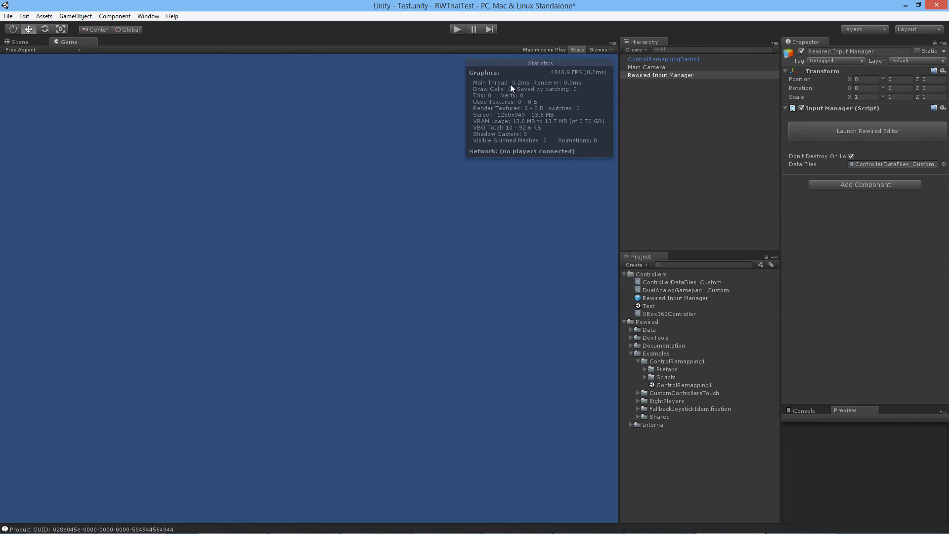
Step: Disable Use XInput in the Rewired Input Manager's settings and close the Rewired Editor
left_click(650, 193)
left_click(686, 75)
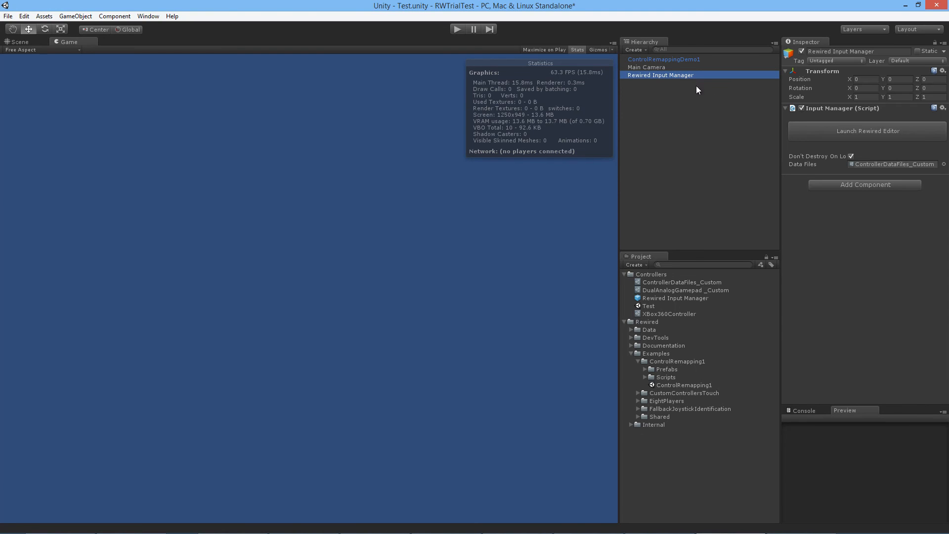
left_click(863, 129)
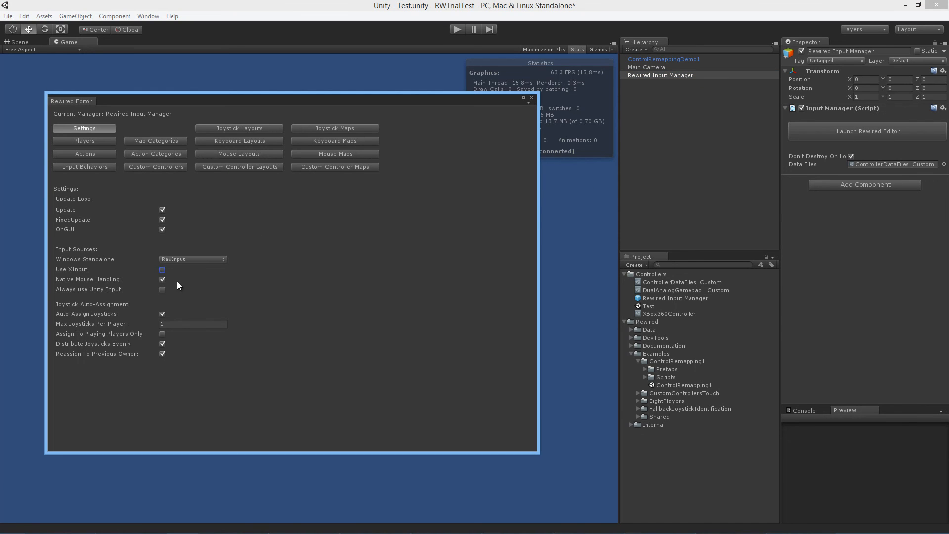
left_click(532, 98)
Step: Run the Test scene, open the control remapping menu, and view Player 1's Infantry actions
left_click(459, 29)
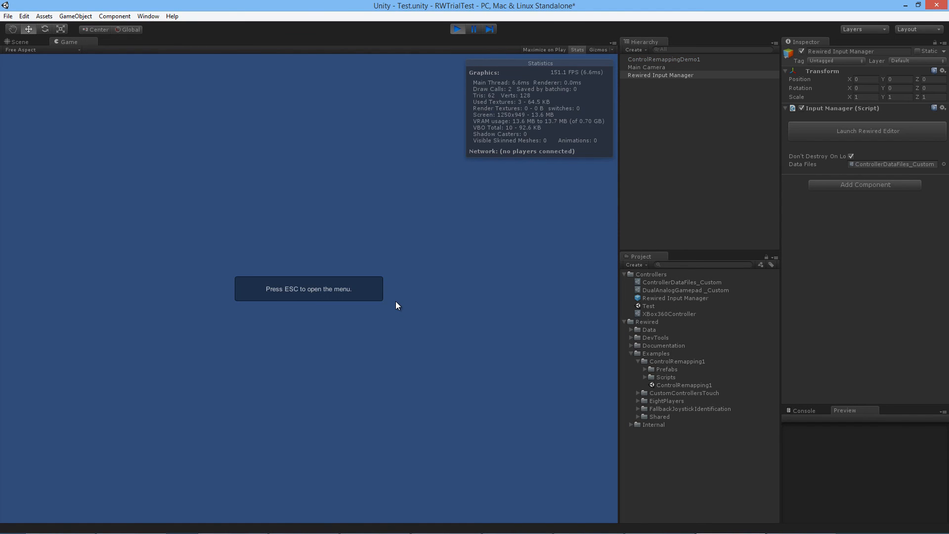
key("Escape")
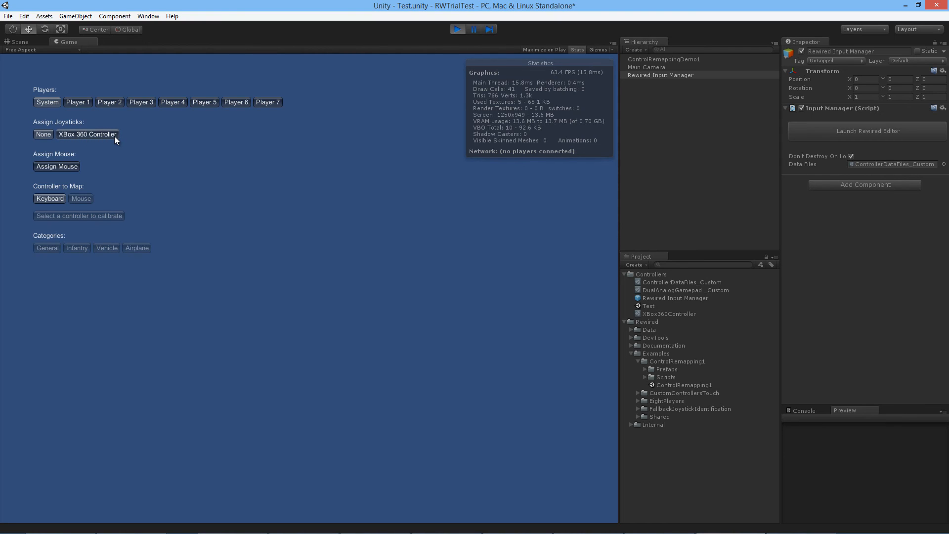
left_click(83, 101)
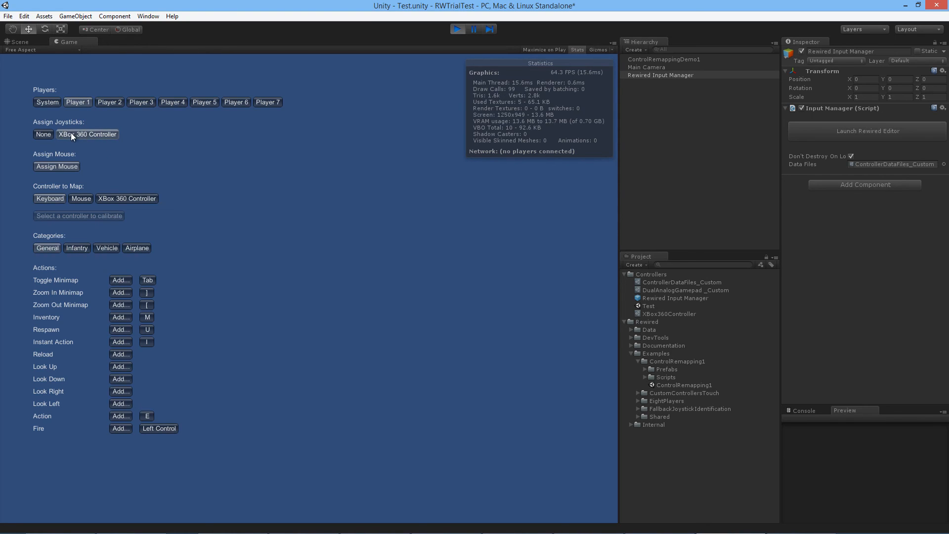
left_click(79, 247)
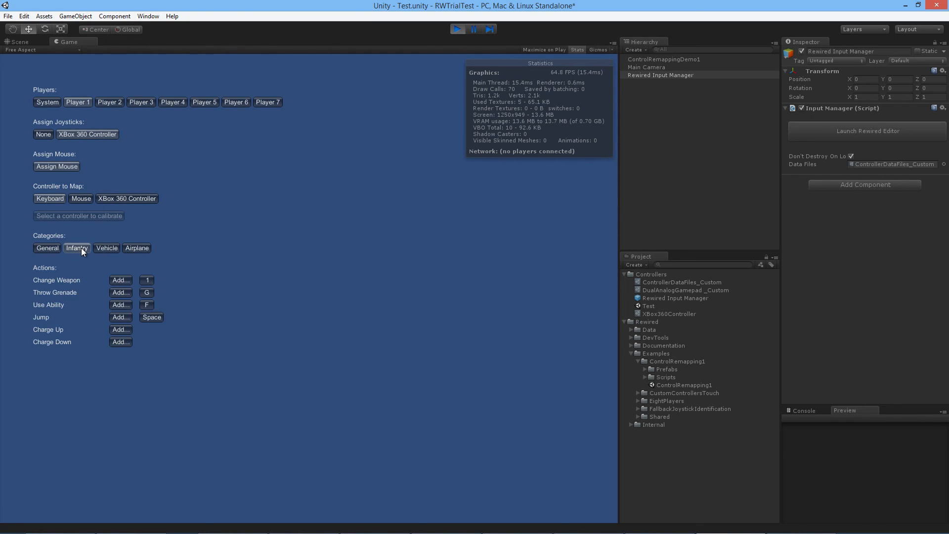
Step: Examine the XBox 360 Controller's action mappings for Player 1 in the General, Infantry and Vehicle categories
left_click(54, 246)
left_click(128, 198)
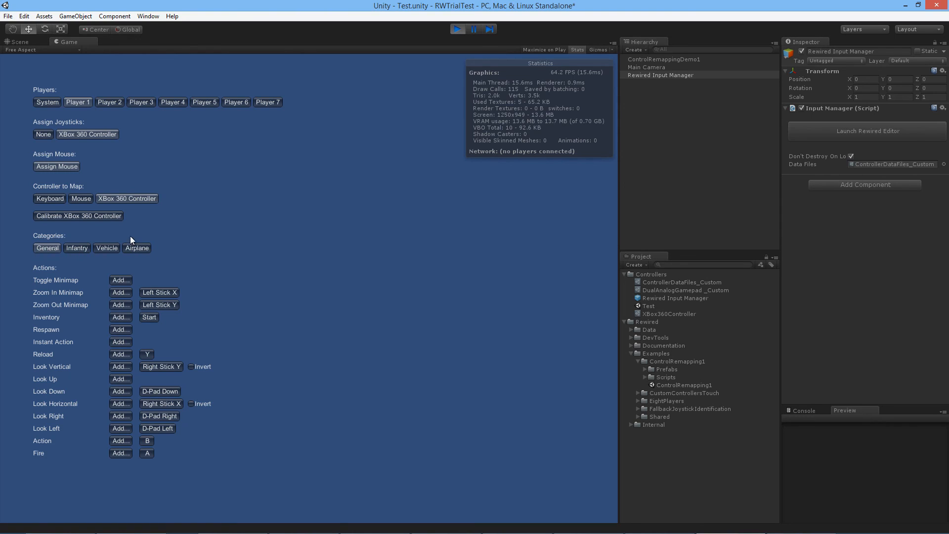
left_click(87, 250)
left_click(101, 249)
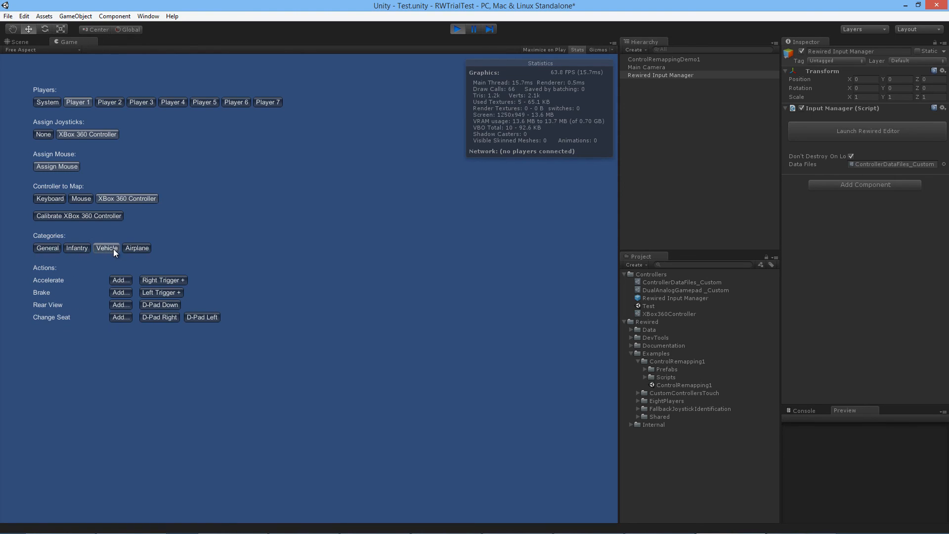
left_click(84, 249)
left_click(55, 249)
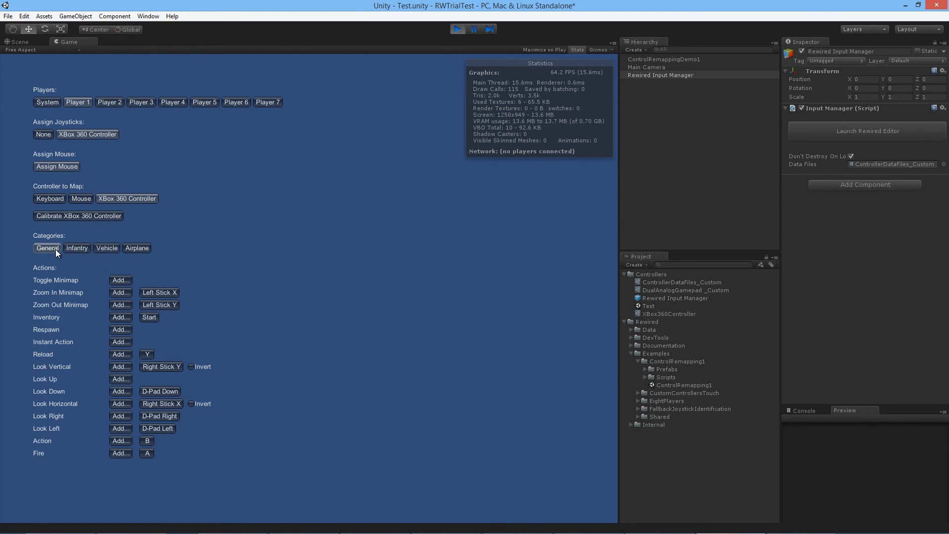
left_click(73, 250)
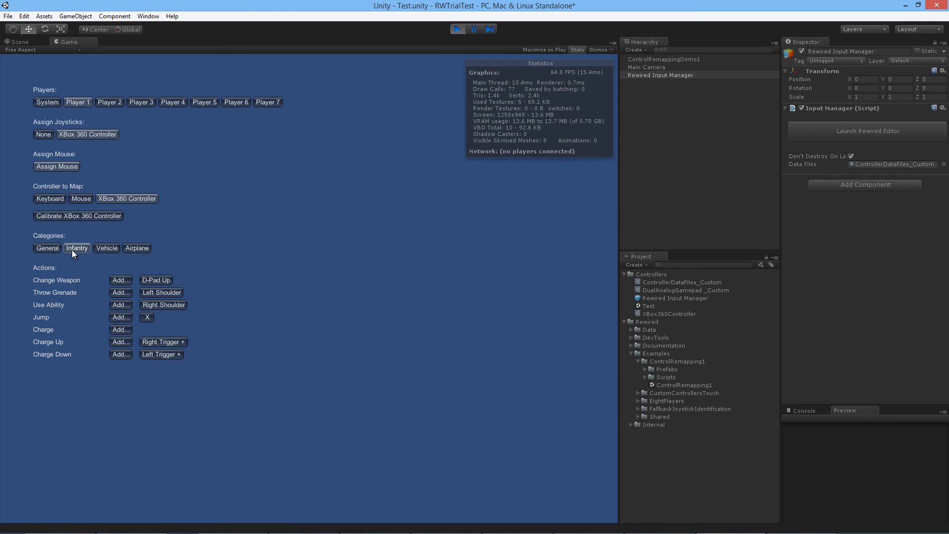
Step: Check the XBox 360 Controller's Left Stick X, Left Stick Y, Left Trigger and Right Trigger calibration, close the calibration window, and stop the Test scene
left_click(86, 220)
left_click(241, 214)
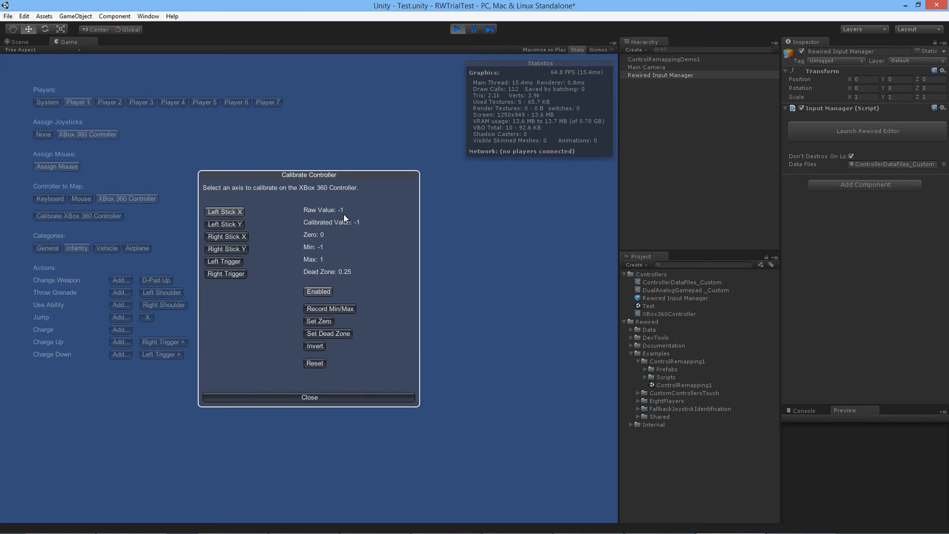
left_click(229, 223)
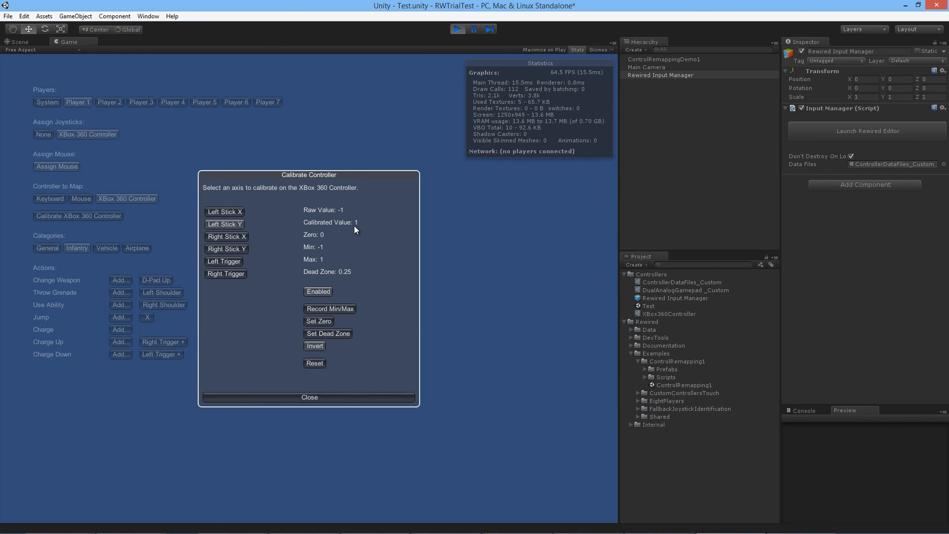
left_click(241, 261)
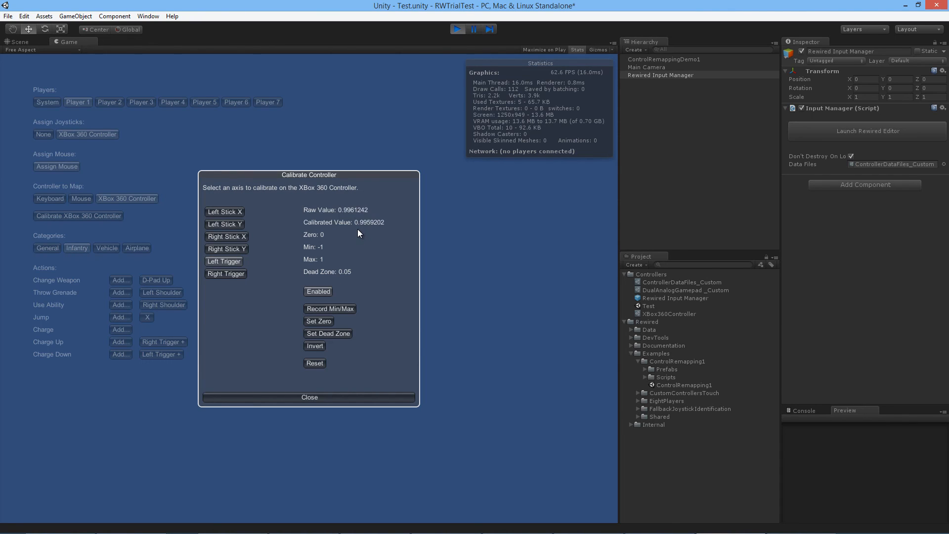
left_click(237, 275)
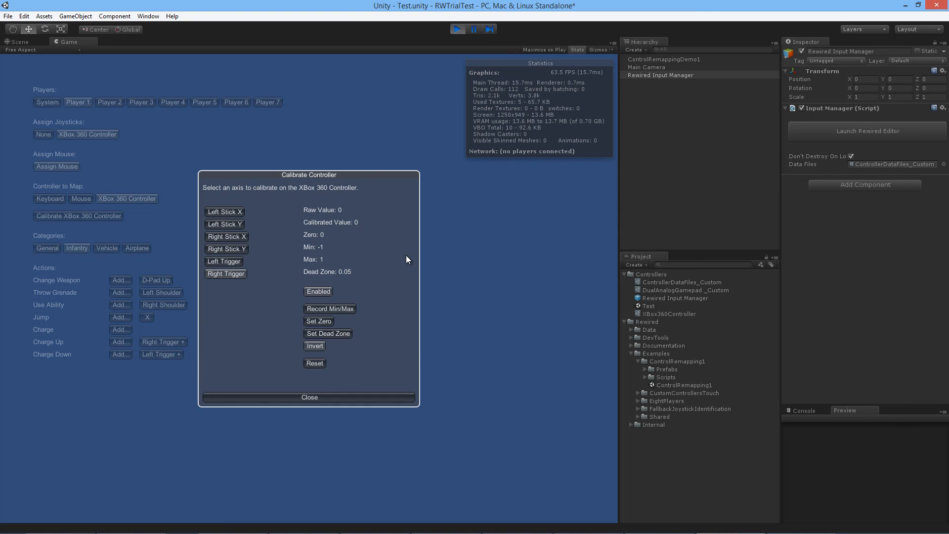
left_click(333, 397)
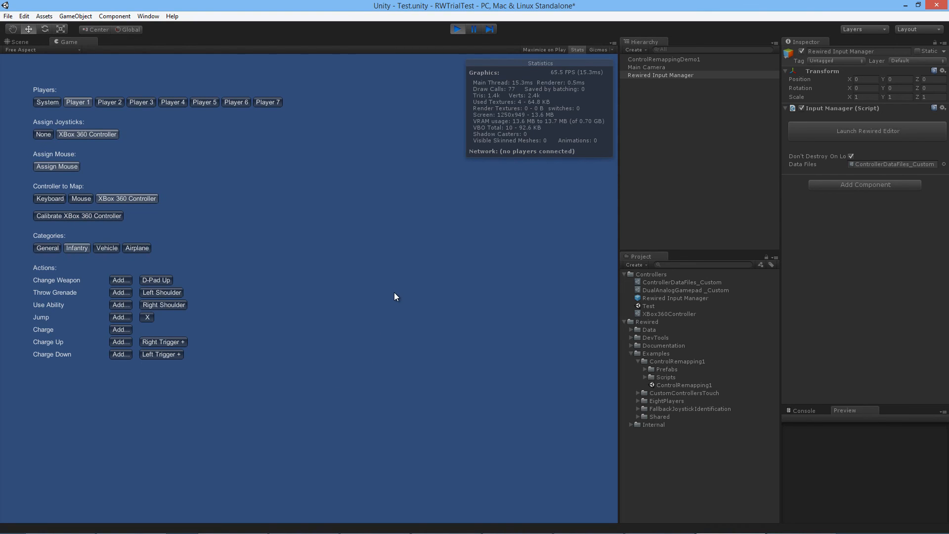
left_click(457, 30)
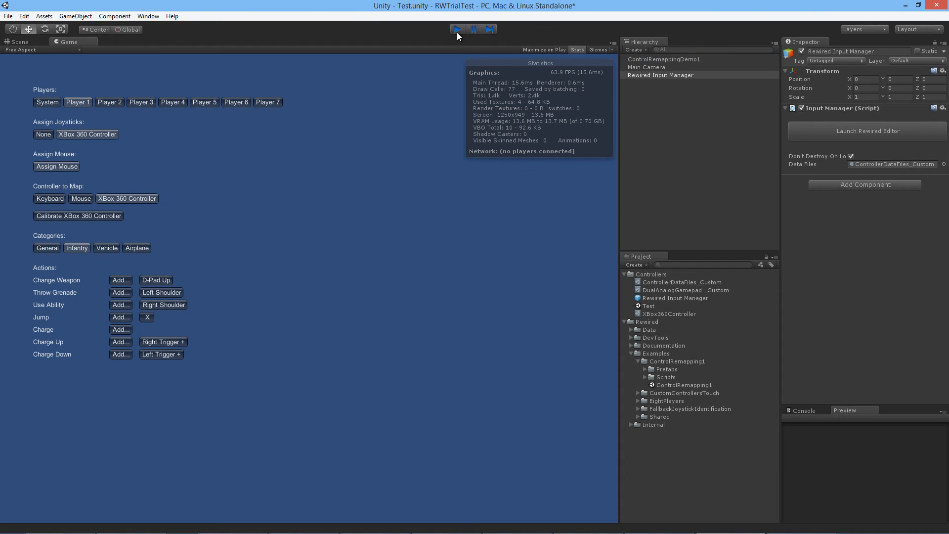